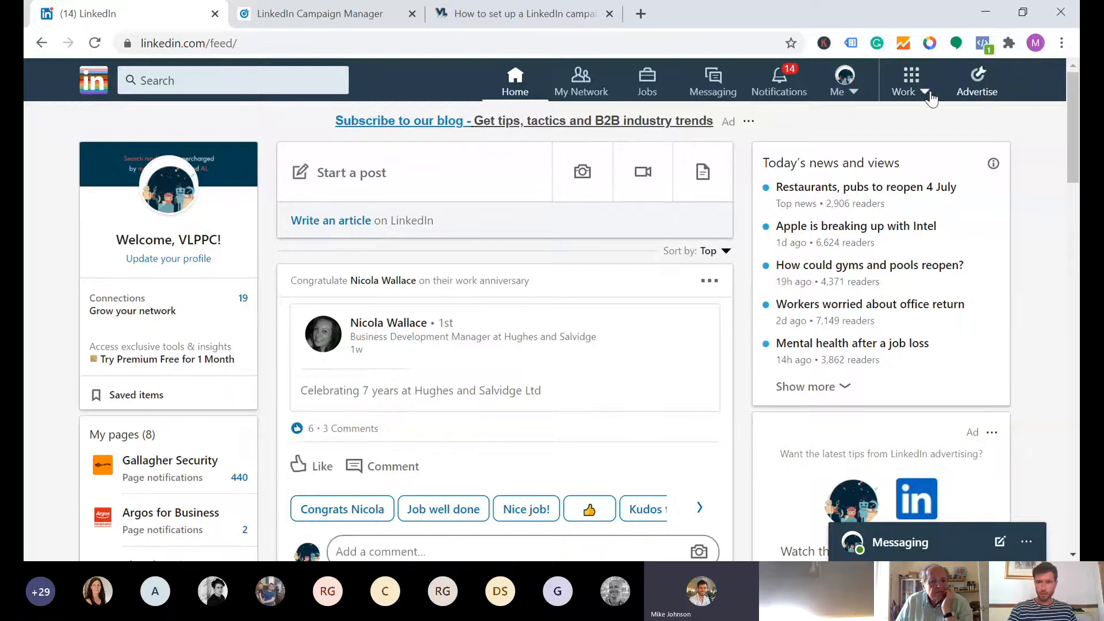
- Look over the other LinkedIn products and business services available for work, and close the overview
{"action": "left_click", "coordinate": [930, 98]}
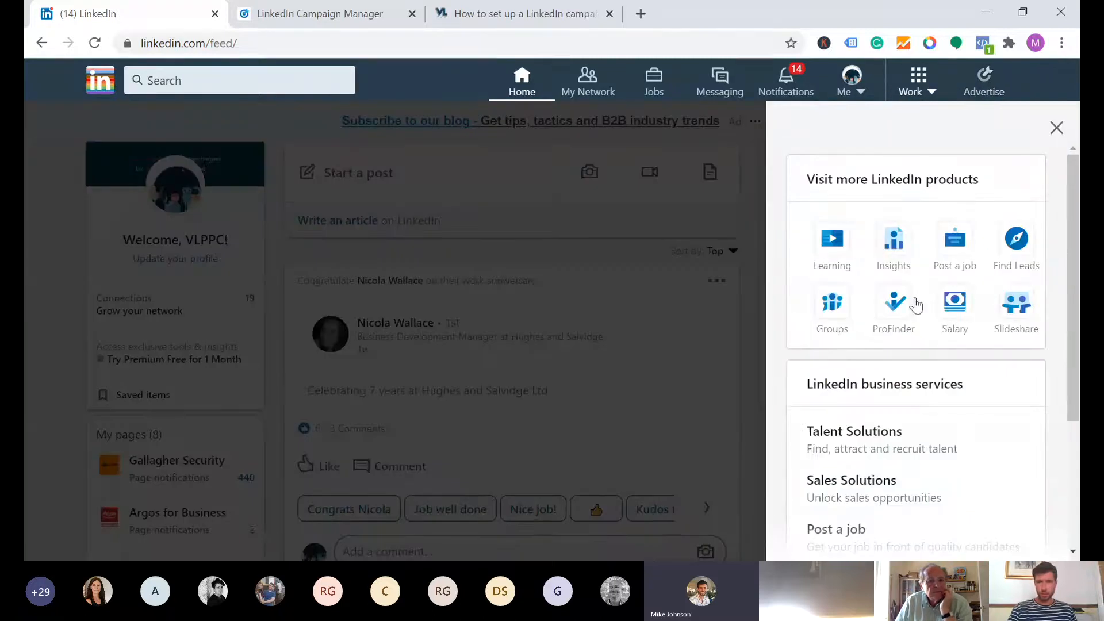
{"action": "left_click", "coordinate": [1057, 129]}
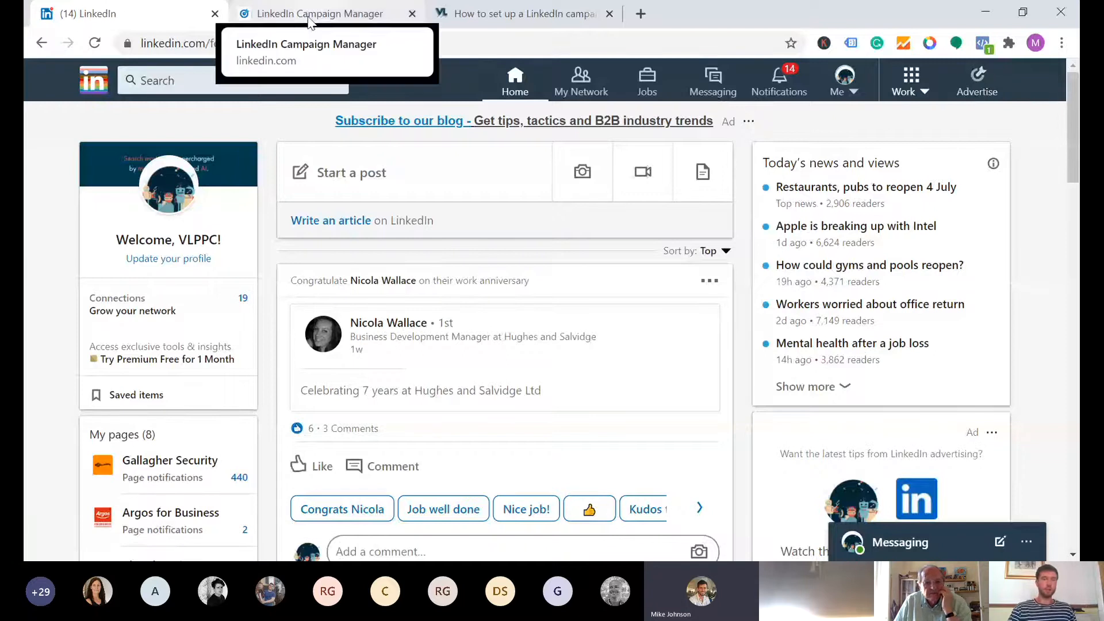
- Switch to LinkedIn Campaign Manager and start creating a new campaign in the "test" campaign group
{"action": "left_click", "coordinate": [287, 20]}
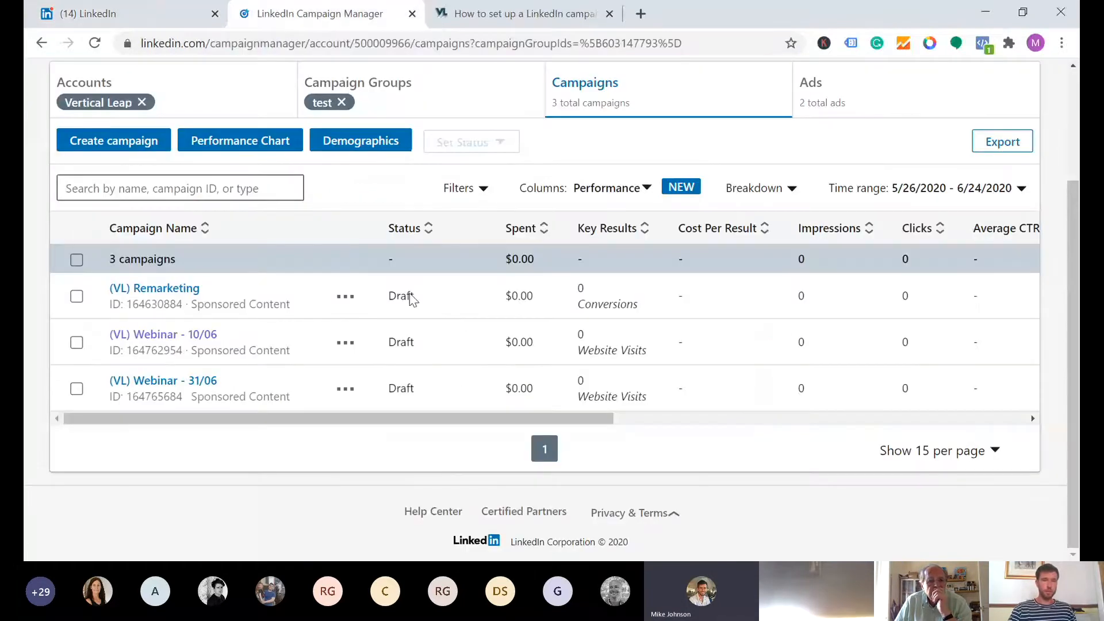
{"action": "scroll", "coordinate": [526, 310], "scroll_direction": "up", "scroll_amount": 1}
{"action": "scroll", "coordinate": [526, 311], "scroll_direction": "up", "scroll_amount": 1}
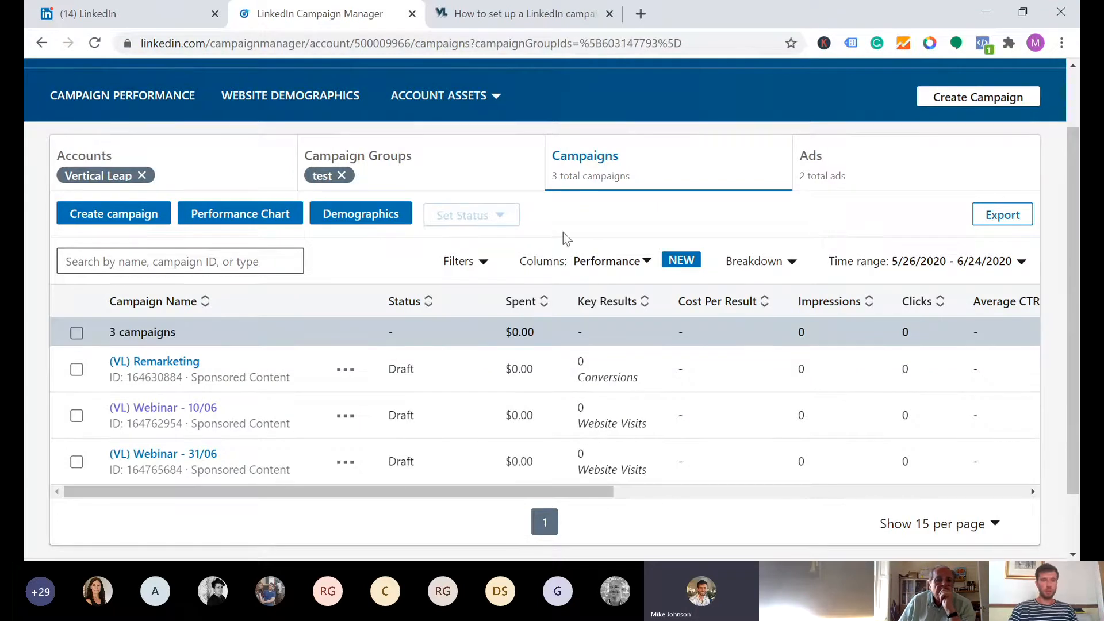
{"action": "scroll", "coordinate": [566, 239], "scroll_direction": "up", "scroll_amount": 2}
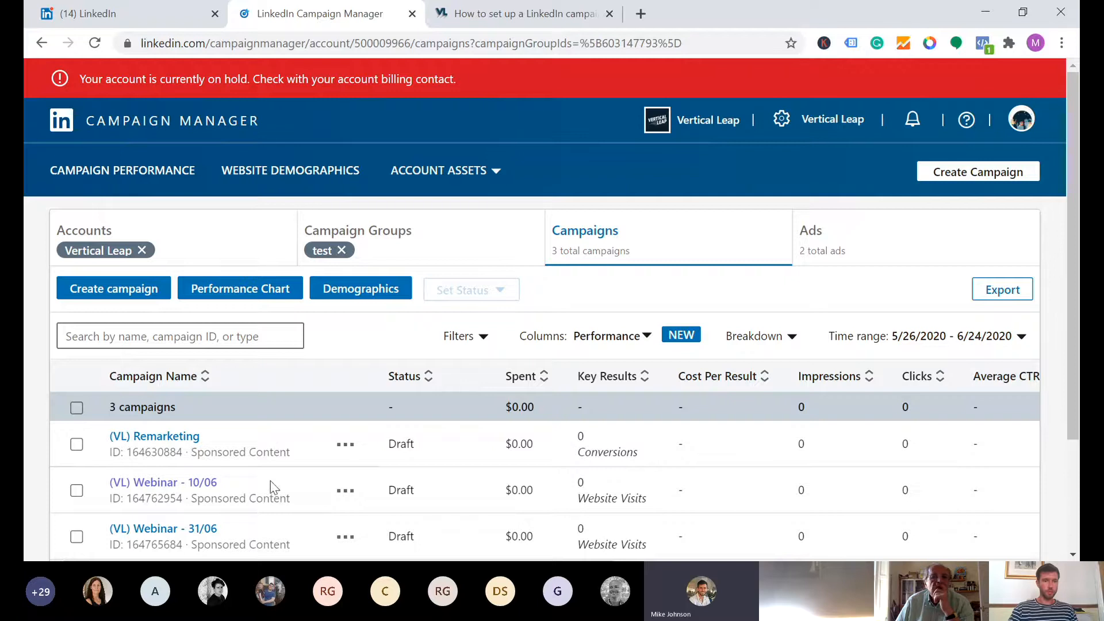
{"action": "scroll", "coordinate": [271, 481], "scroll_direction": "down", "scroll_amount": 1}
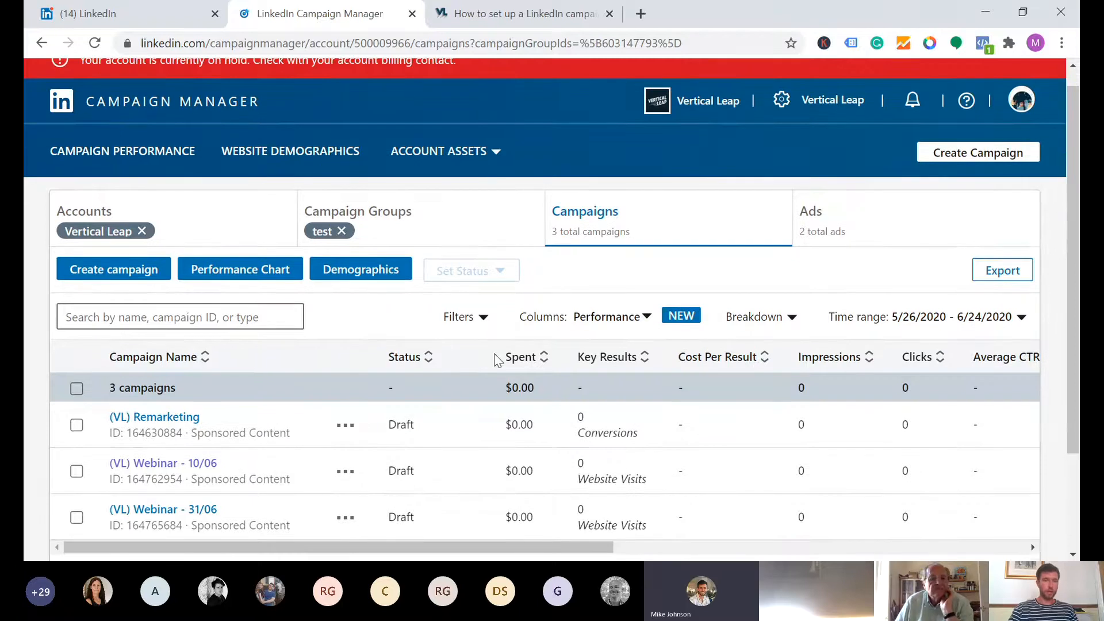
{"action": "scroll", "coordinate": [494, 359], "scroll_direction": "up", "scroll_amount": 1}
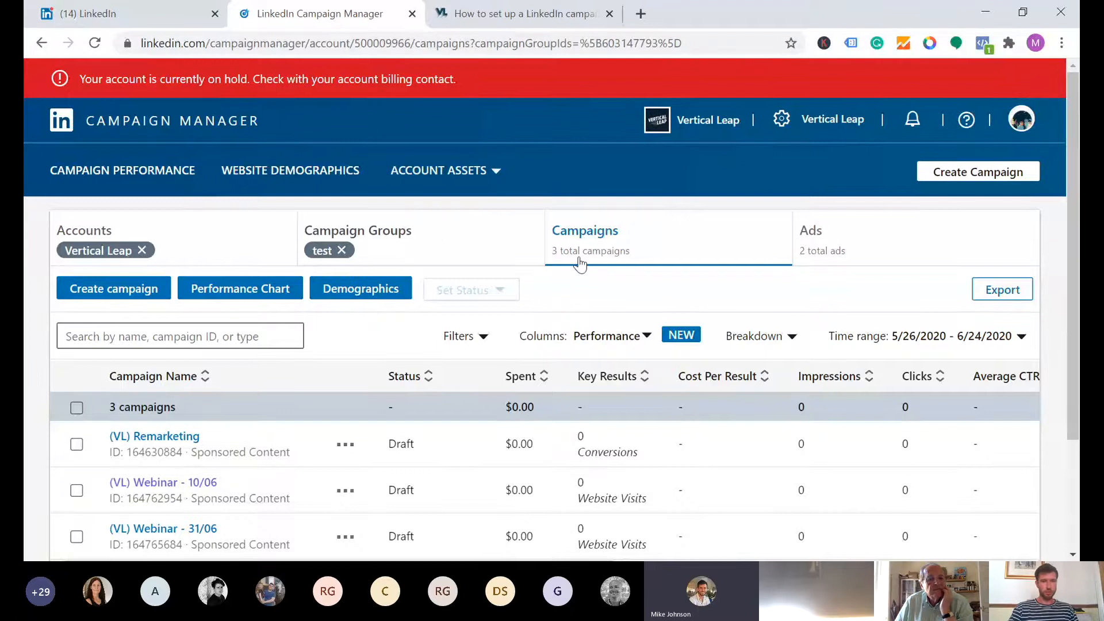
{"action": "scroll", "coordinate": [587, 288], "scroll_direction": "down", "scroll_amount": 1}
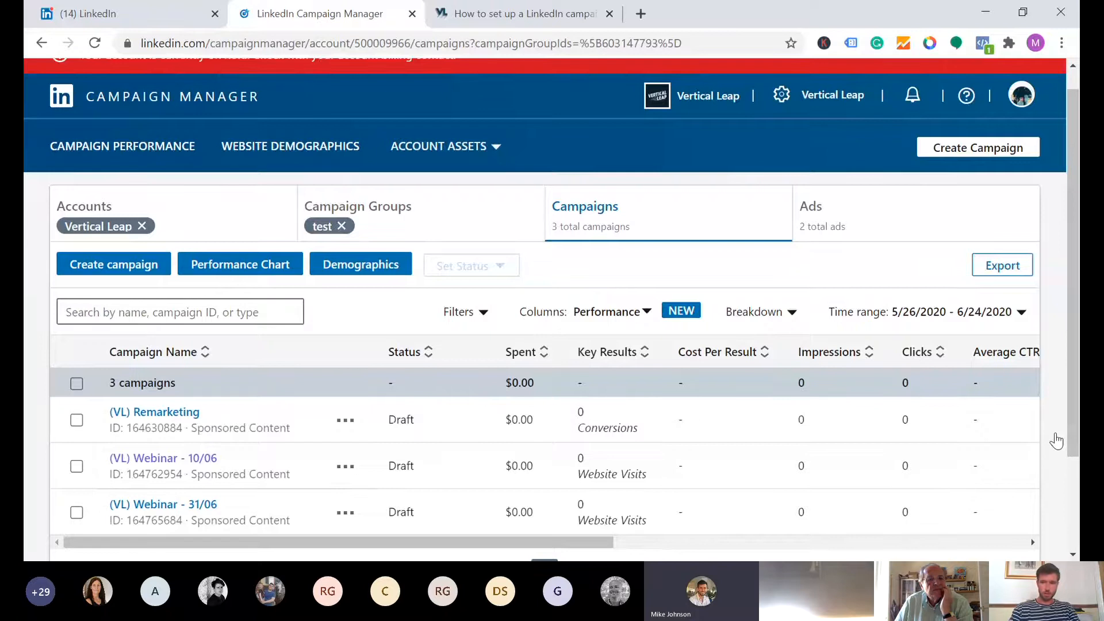
{"action": "left_click", "coordinate": [135, 269]}
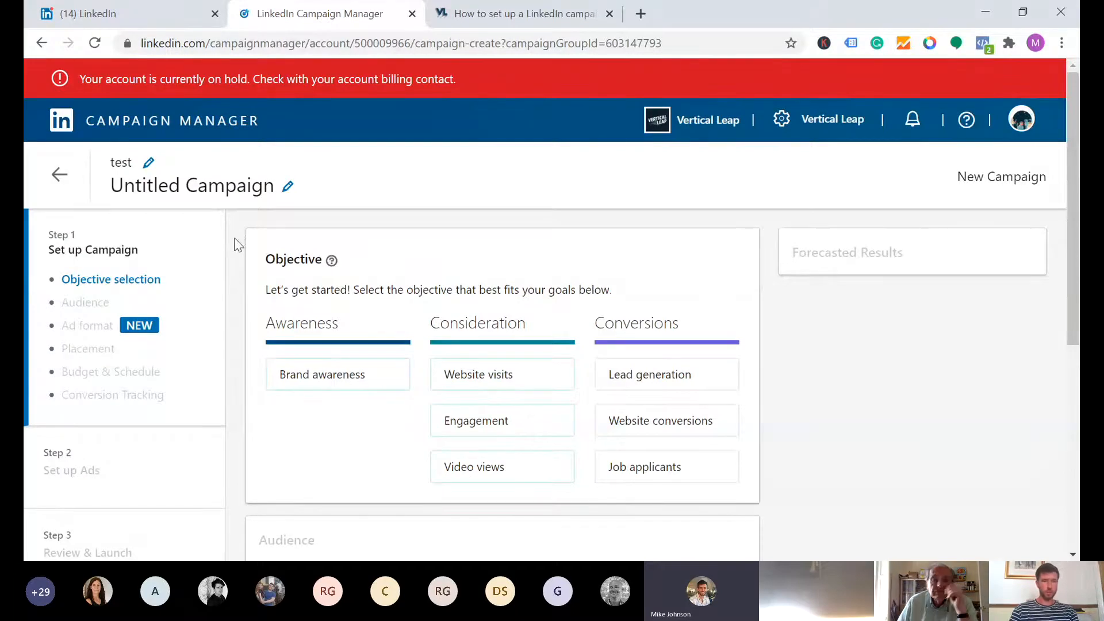
- Examine the campaign objectives offered under Awareness, Consideration and Conversions
{"action": "scroll", "coordinate": [235, 244], "scroll_direction": "down", "scroll_amount": 1}
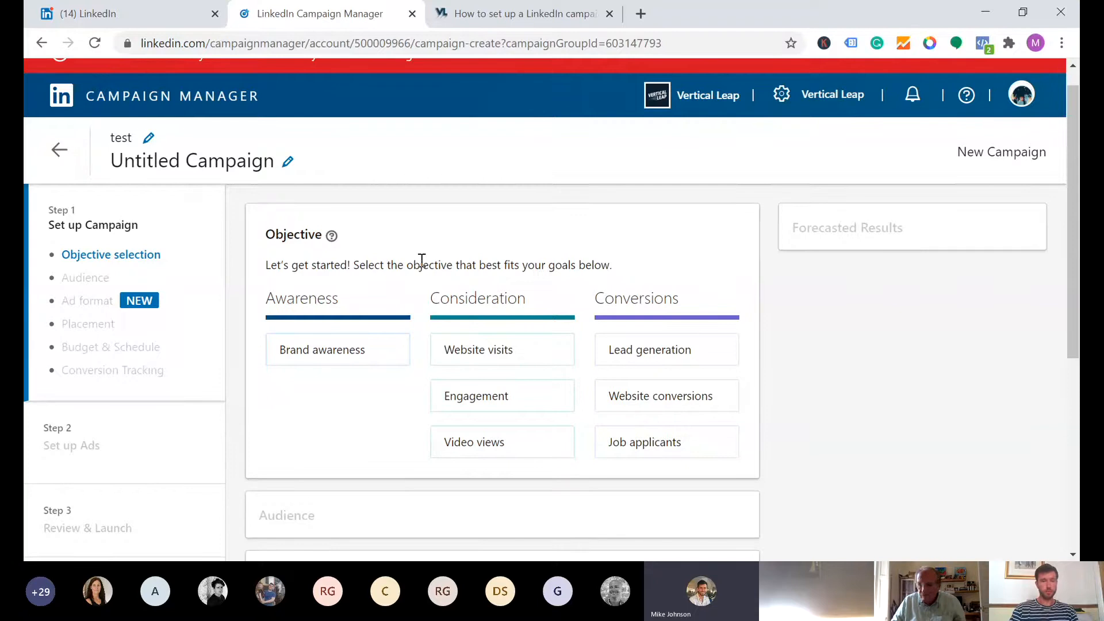
{"action": "scroll", "coordinate": [420, 286], "scroll_direction": "down", "scroll_amount": 1}
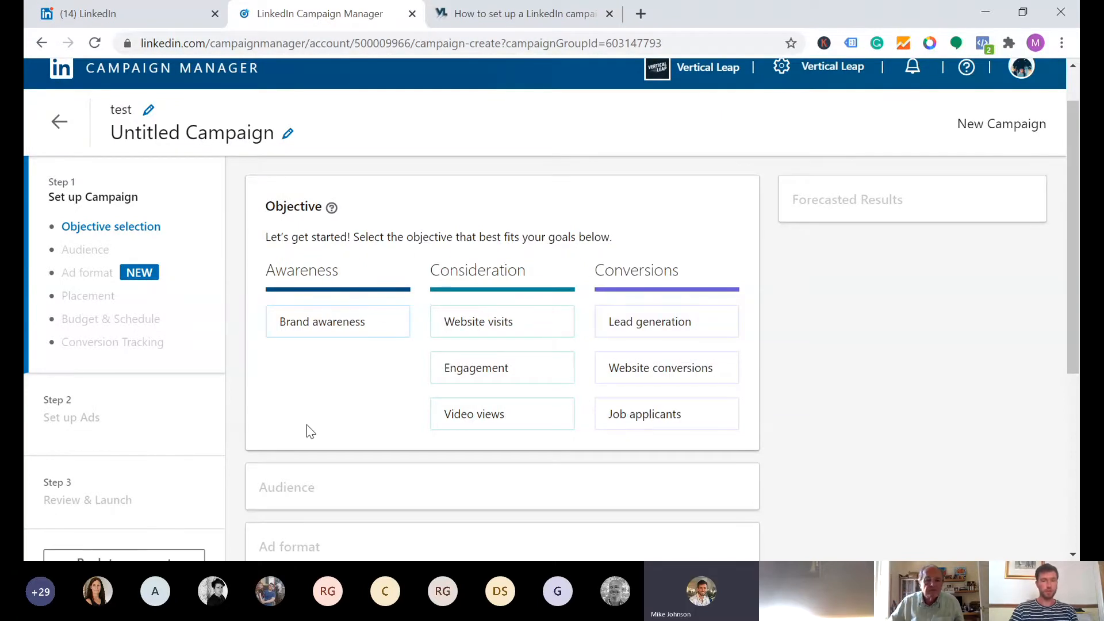
{"action": "mouse_move", "coordinate": [360, 333]}
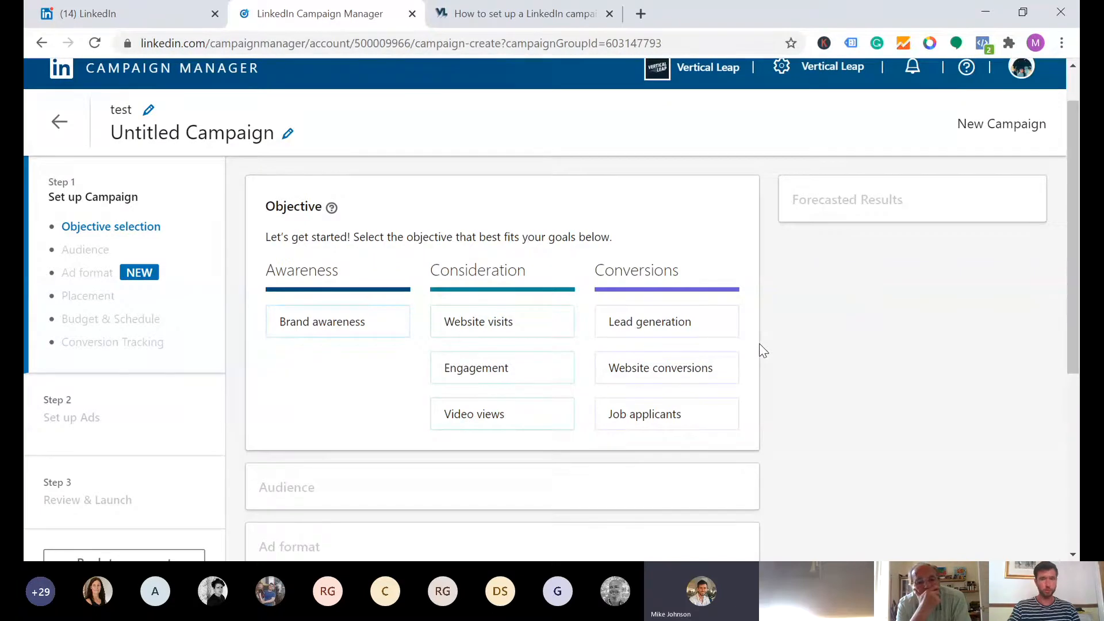
{"action": "scroll", "coordinate": [763, 351], "scroll_direction": "down", "scroll_amount": 1}
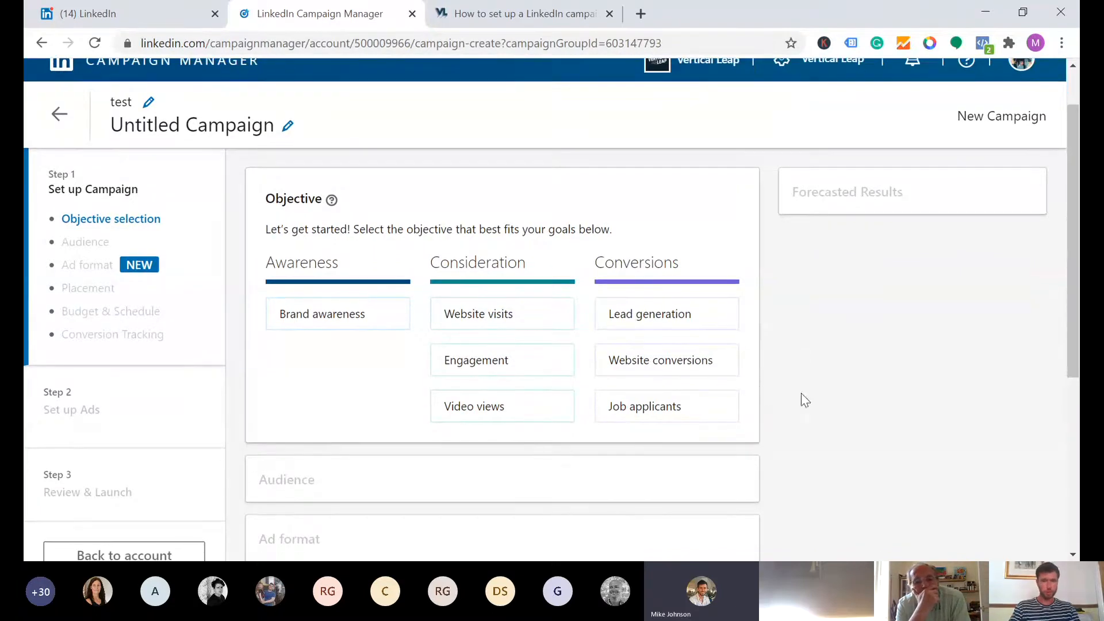
{"action": "mouse_move", "coordinate": [729, 408]}
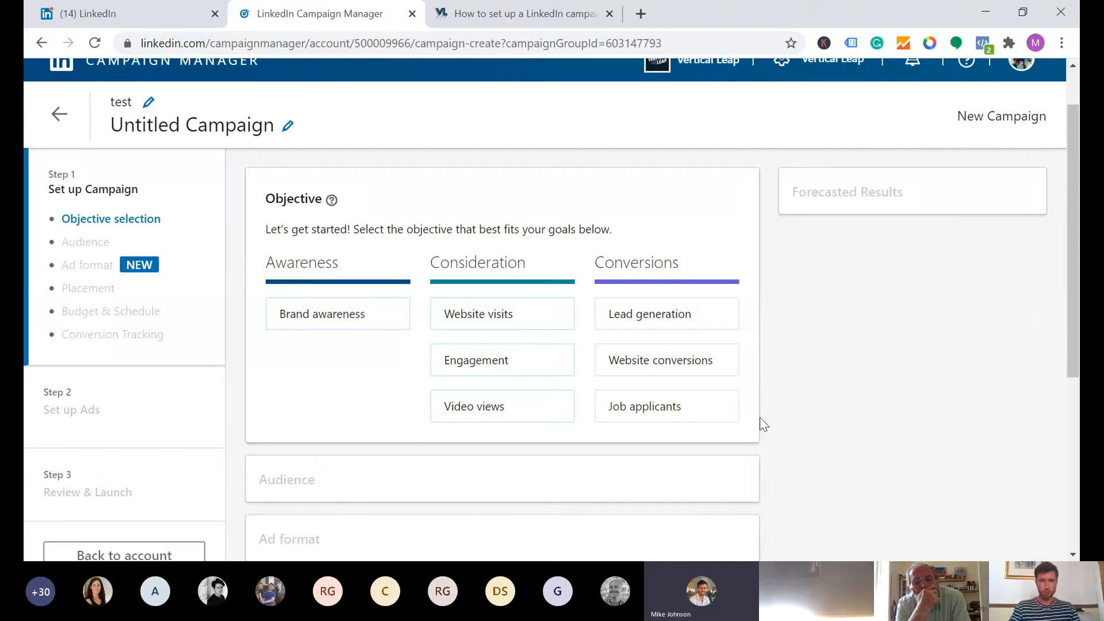
{"action": "scroll", "coordinate": [760, 417], "scroll_direction": "down", "scroll_amount": 2}
{"action": "scroll", "coordinate": [759, 418], "scroll_direction": "up", "scroll_amount": 1}
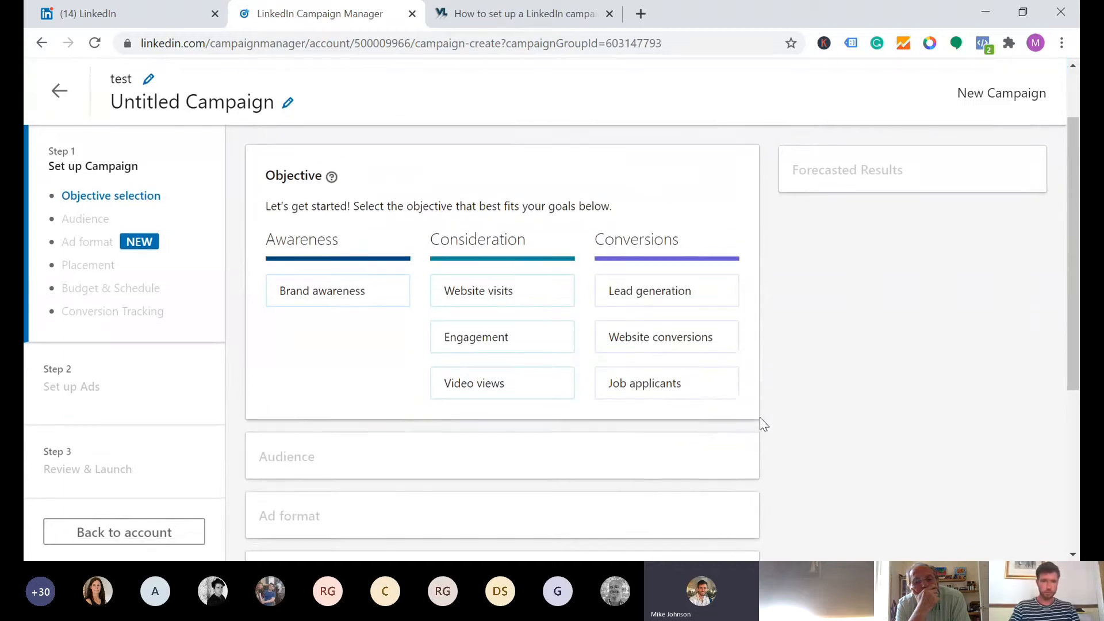
- Rename the untitled campaign to "(VL) Webinar - 24/06"
{"action": "scroll", "coordinate": [788, 320], "scroll_direction": "up", "scroll_amount": 2}
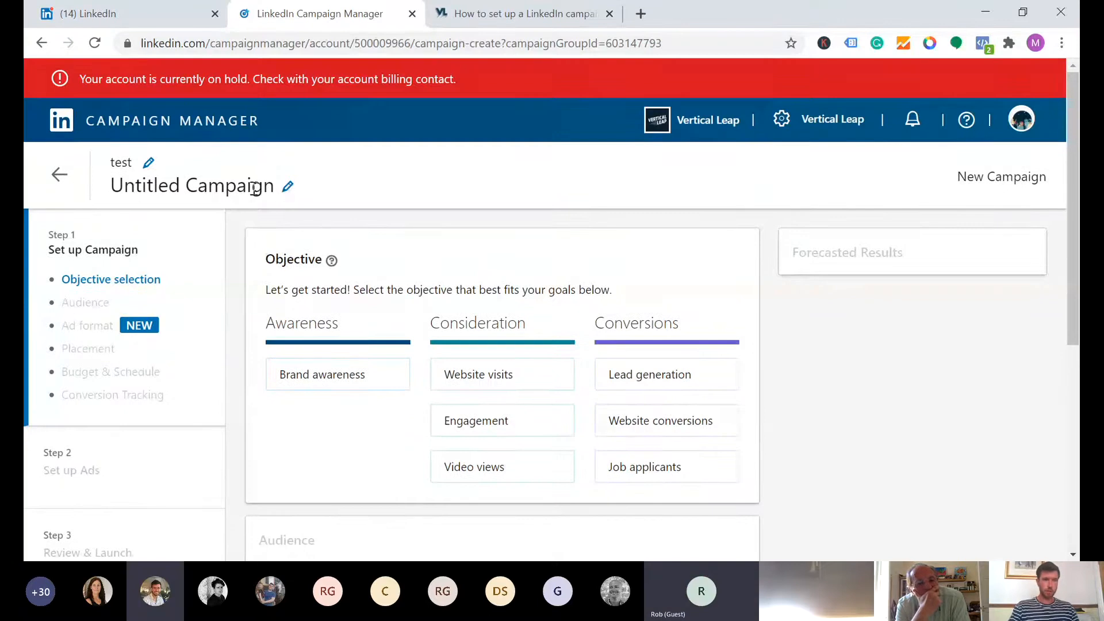
{"action": "left_click", "coordinate": [287, 187]}
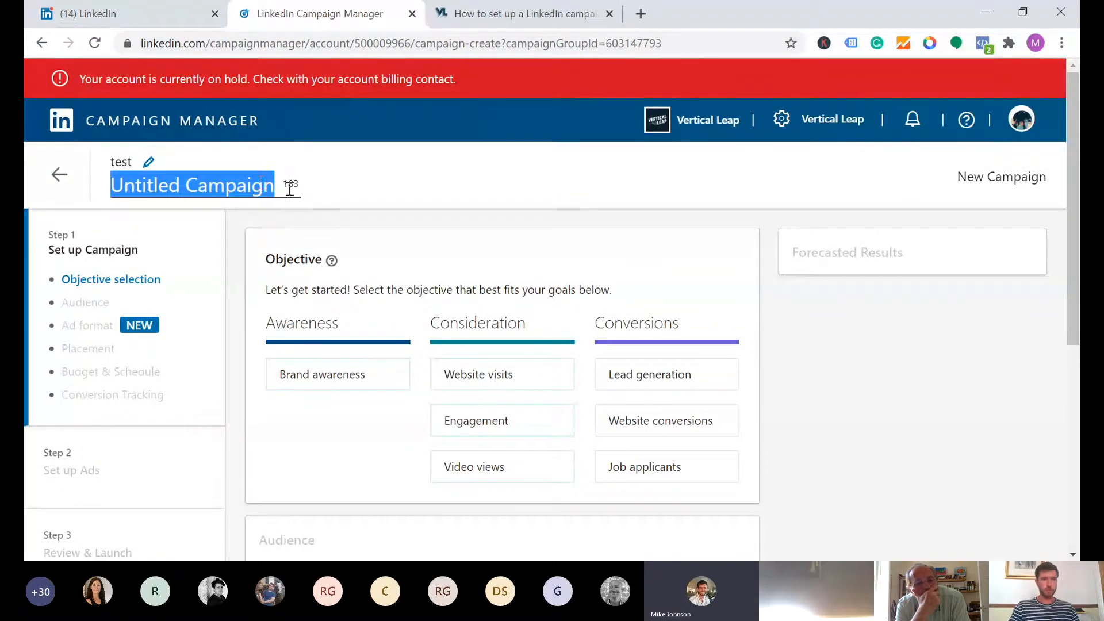
{"action": "type", "text": "("}
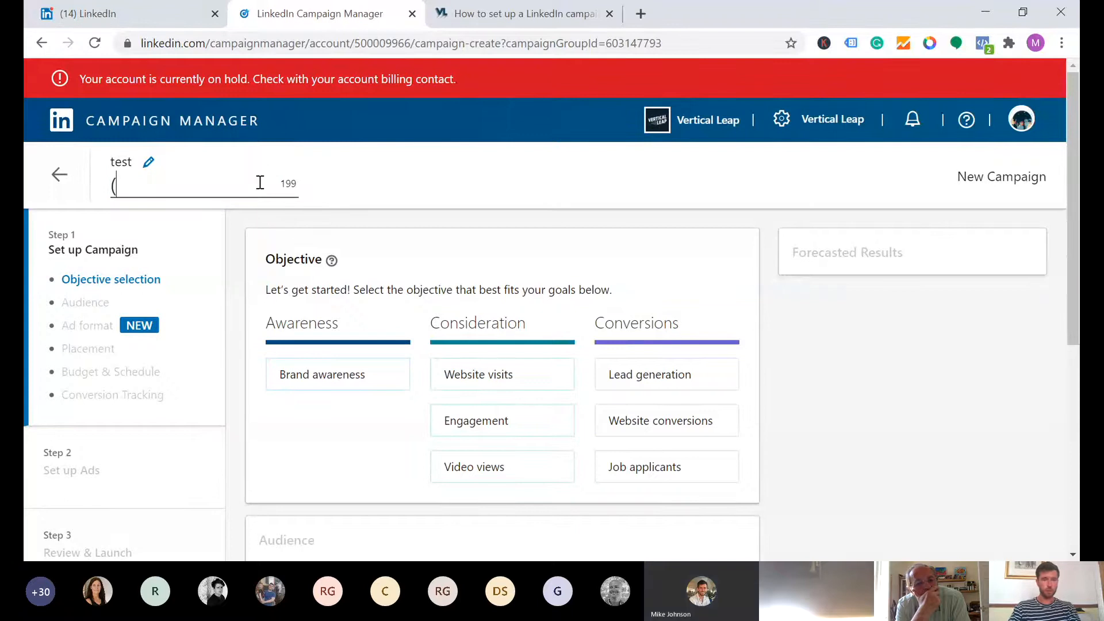
{"action": "type", "text": "VVL"}
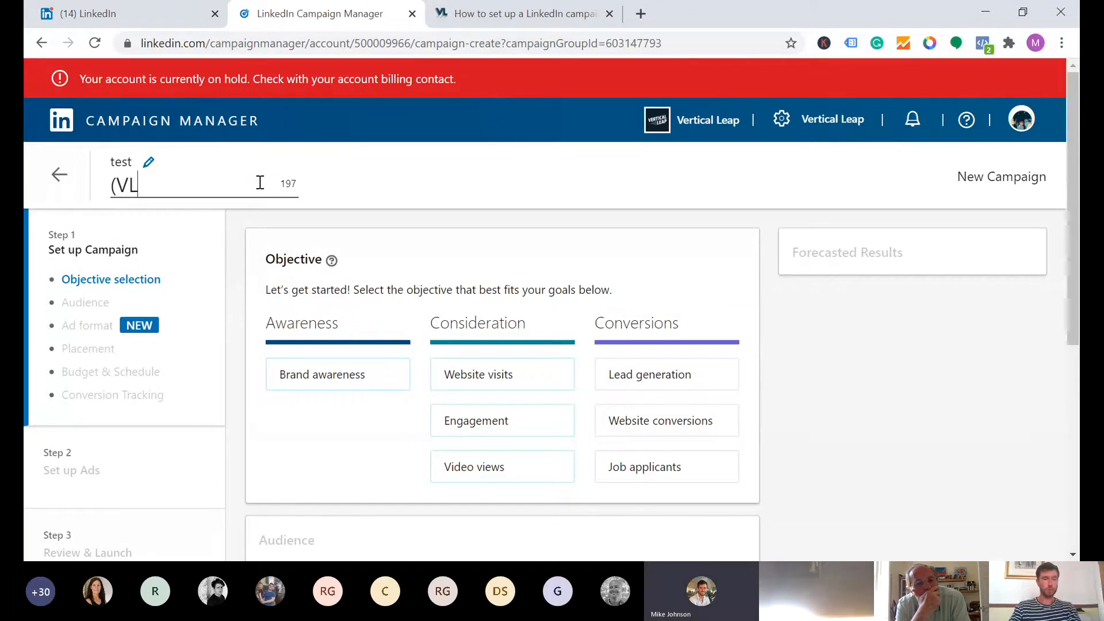
{"action": "type", "text": ")"}
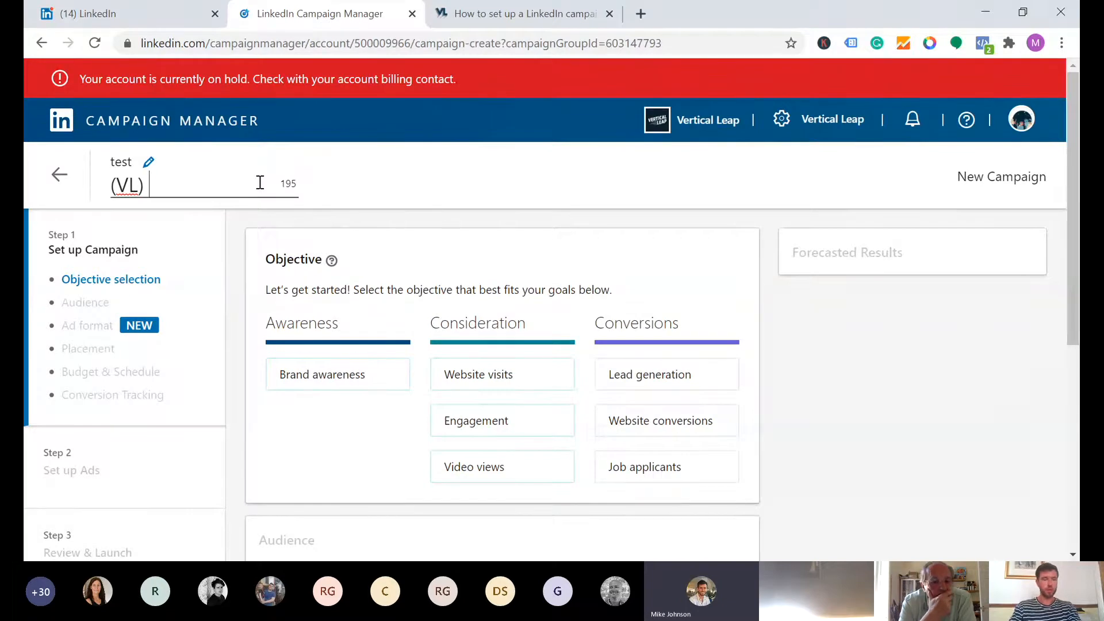
{"action": "type", "text": "Webina"}
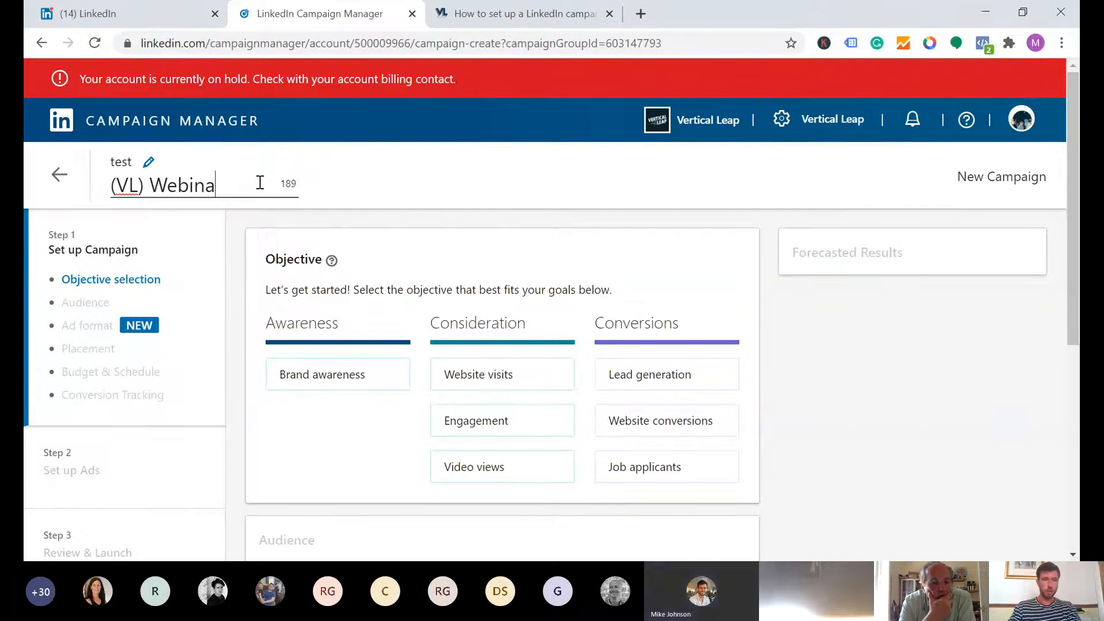
{"action": "type", "text": "r - "}
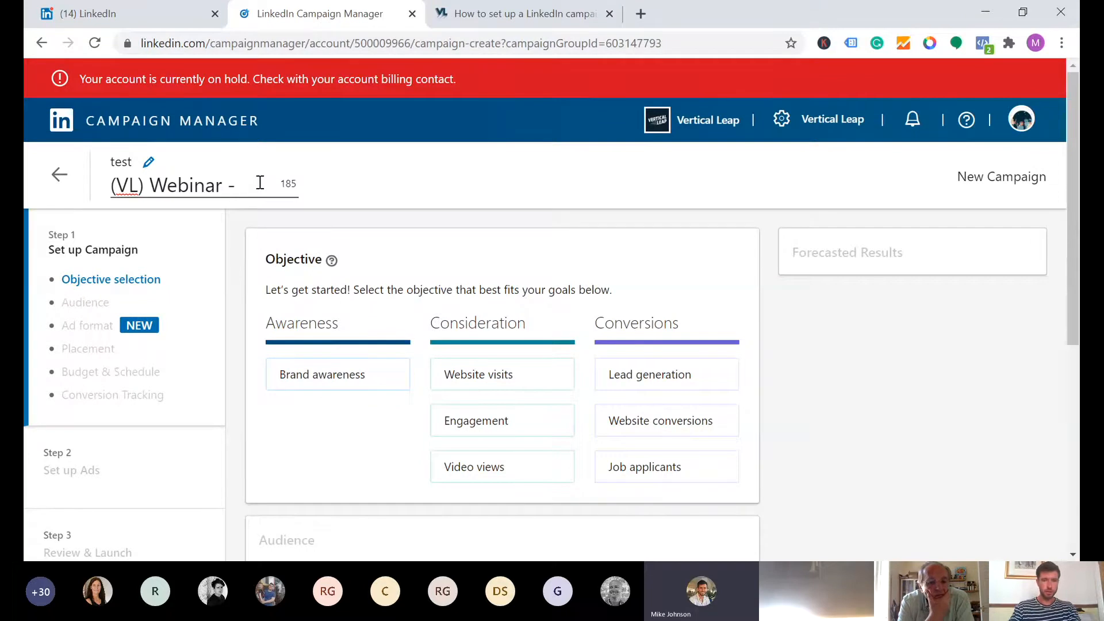
{"action": "type", "text": "24"}
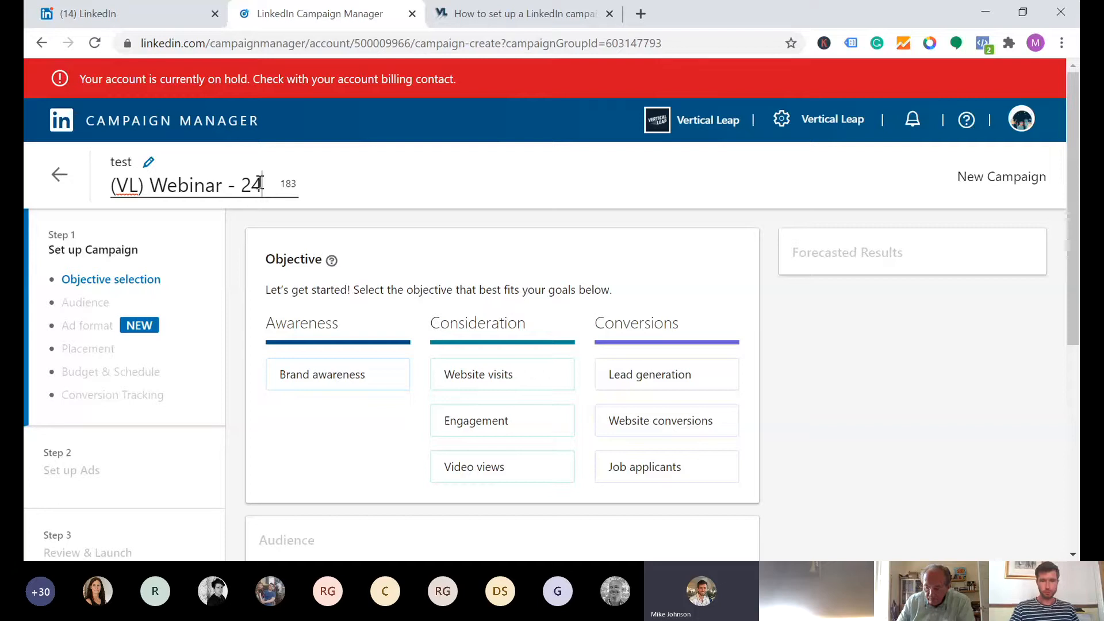
{"action": "type", "text": "/06"}
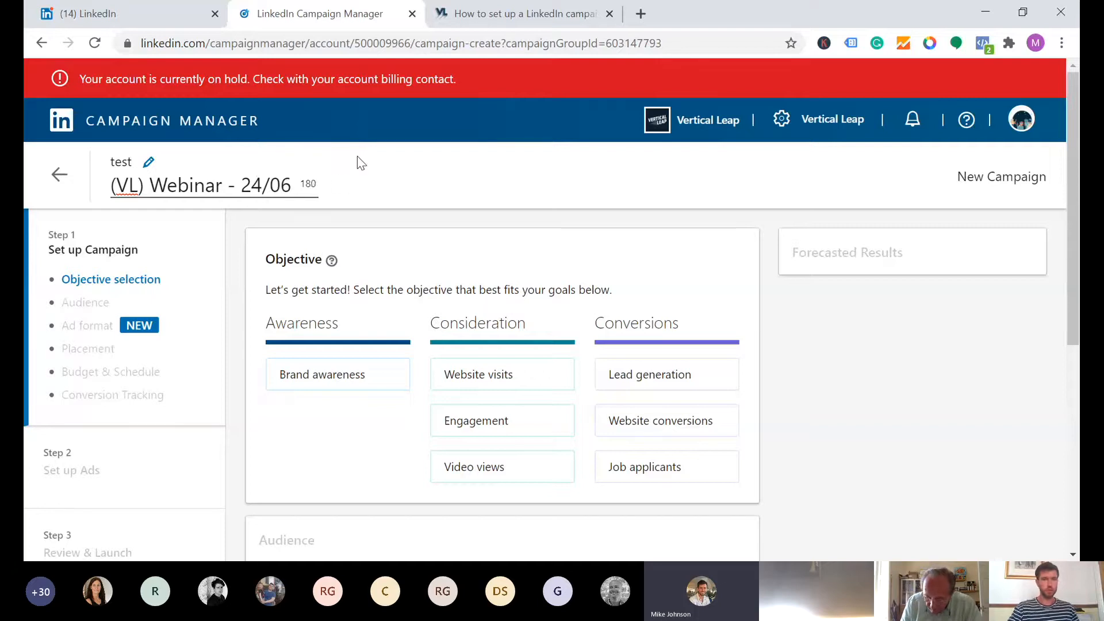
{"action": "left_click", "coordinate": [379, 158]}
- Choose Website visits under Consideration as the campaign objective
{"action": "scroll", "coordinate": [484, 236], "scroll_direction": "down", "scroll_amount": 1}
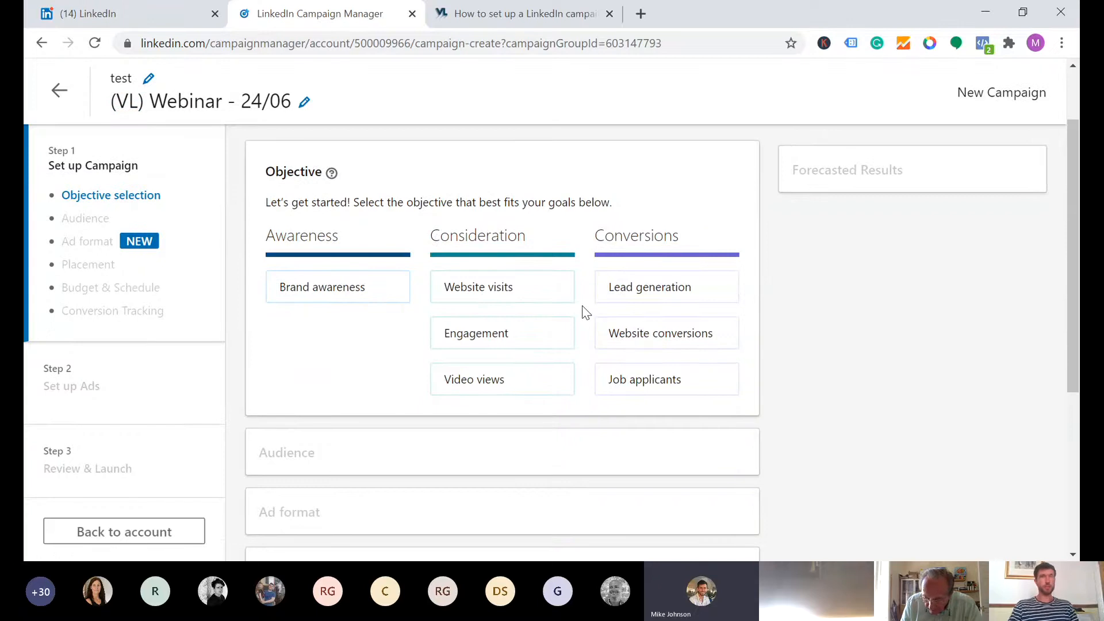
{"action": "scroll", "coordinate": [585, 312], "scroll_direction": "up", "scroll_amount": 1}
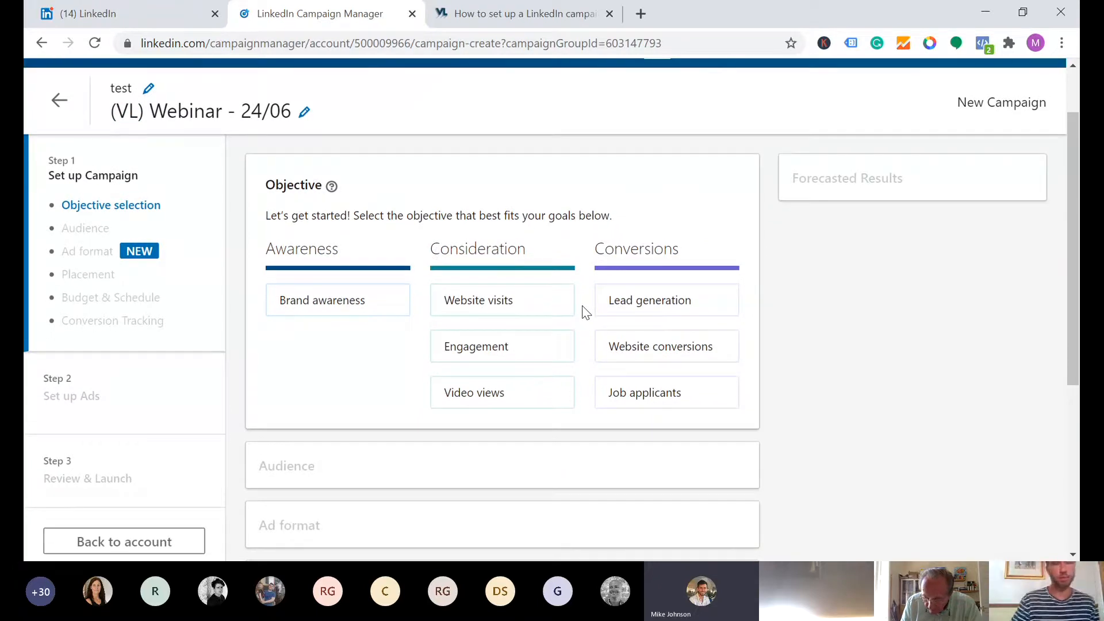
{"action": "scroll", "coordinate": [585, 312], "scroll_direction": "up", "scroll_amount": 1}
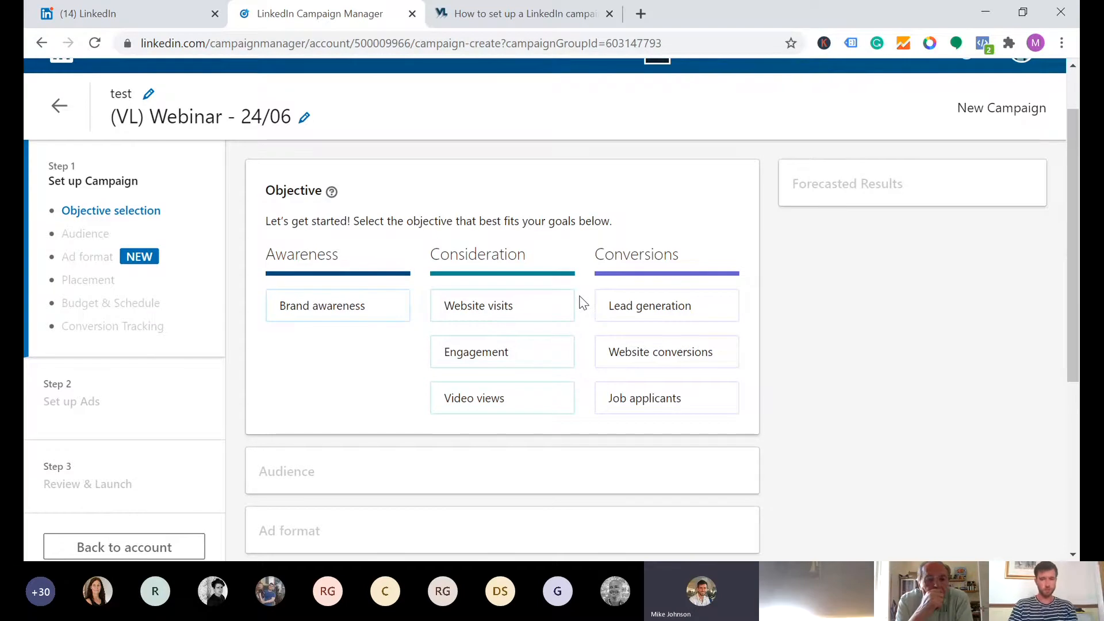
{"action": "scroll", "coordinate": [582, 302], "scroll_direction": "up", "scroll_amount": 1}
{"action": "scroll", "coordinate": [583, 301], "scroll_direction": "up", "scroll_amount": 2}
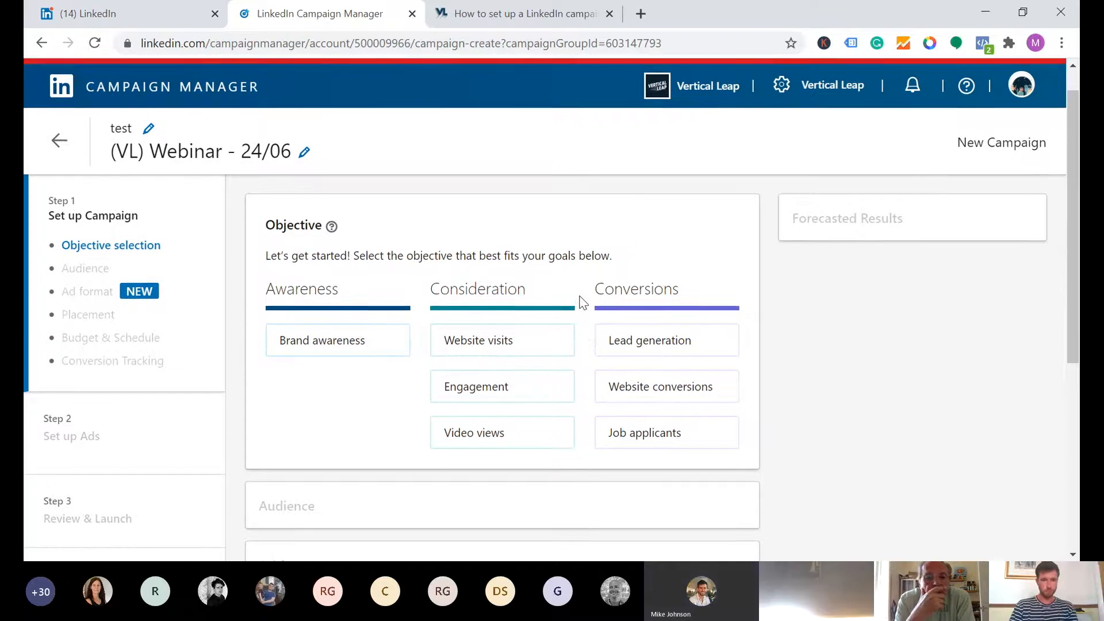
{"action": "mouse_move", "coordinate": [616, 380]}
{"action": "scroll", "coordinate": [584, 386], "scroll_direction": "down", "scroll_amount": 1}
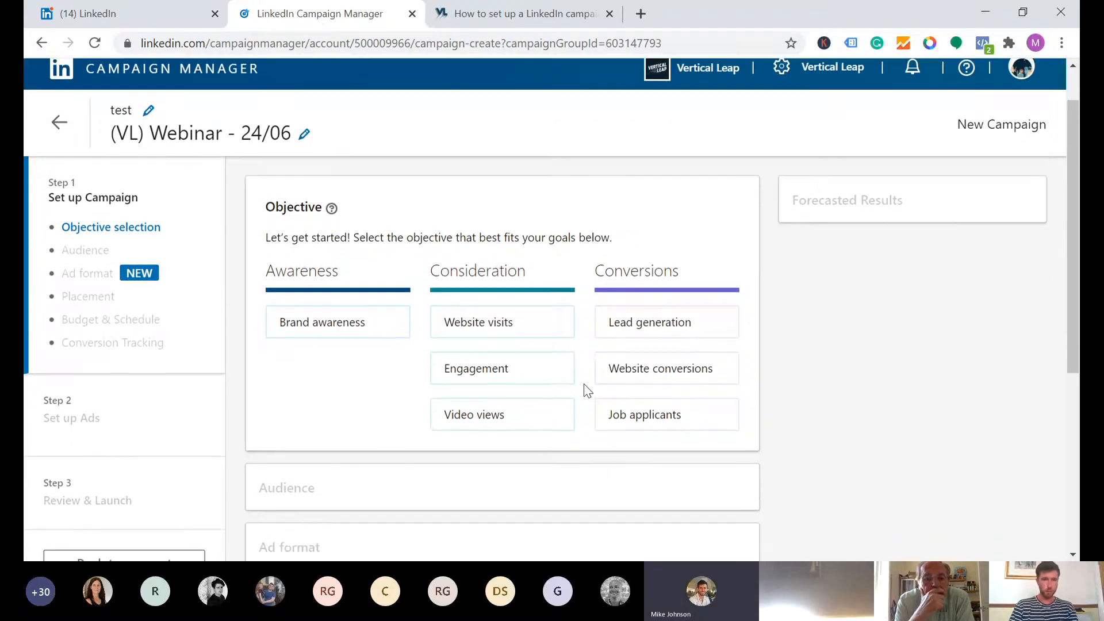
{"action": "mouse_move", "coordinate": [489, 323]}
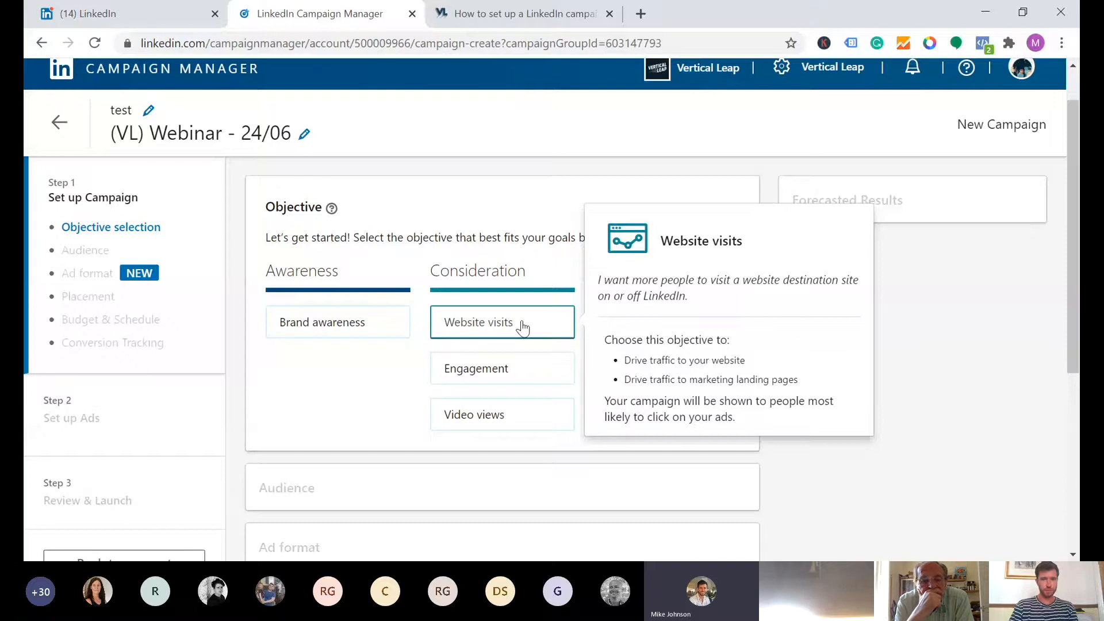
{"action": "left_click", "coordinate": [521, 326]}
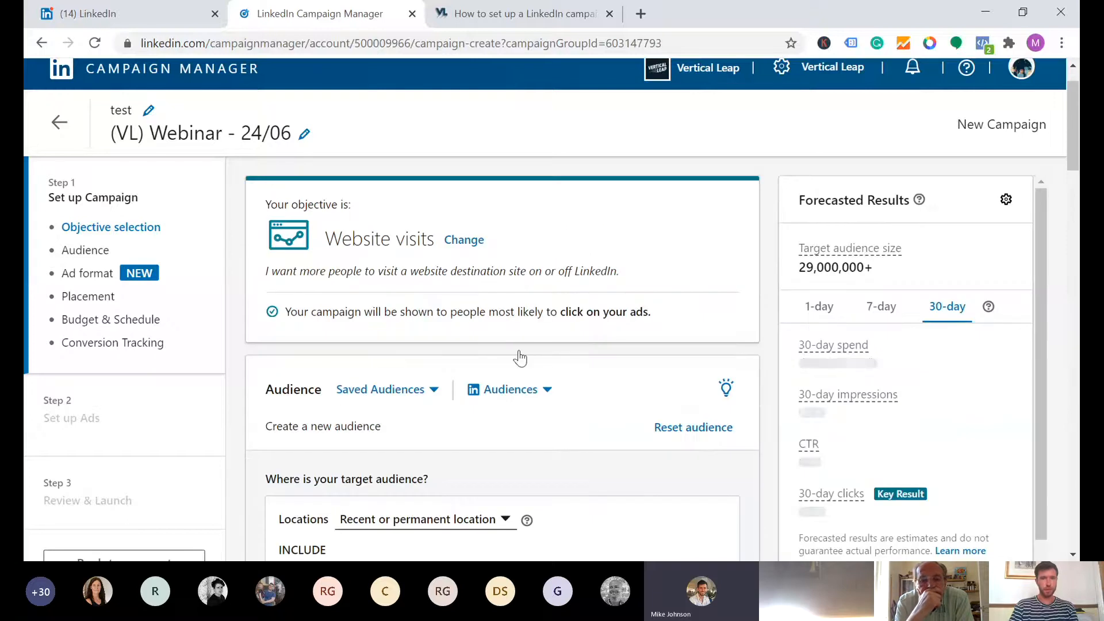
- Review the audience section's location and profile language settings alongside the forecasted results
{"action": "scroll", "coordinate": [595, 345], "scroll_direction": "down", "scroll_amount": 1}
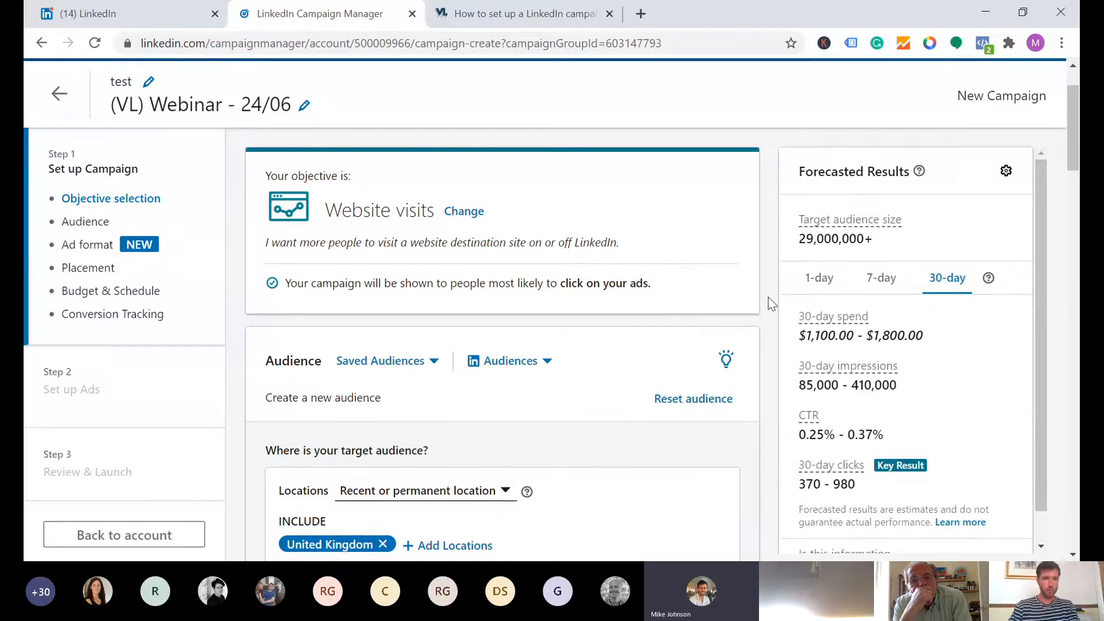
{"action": "scroll", "coordinate": [770, 303], "scroll_direction": "down", "scroll_amount": 1}
{"action": "scroll", "coordinate": [770, 303], "scroll_direction": "down", "scroll_amount": 2}
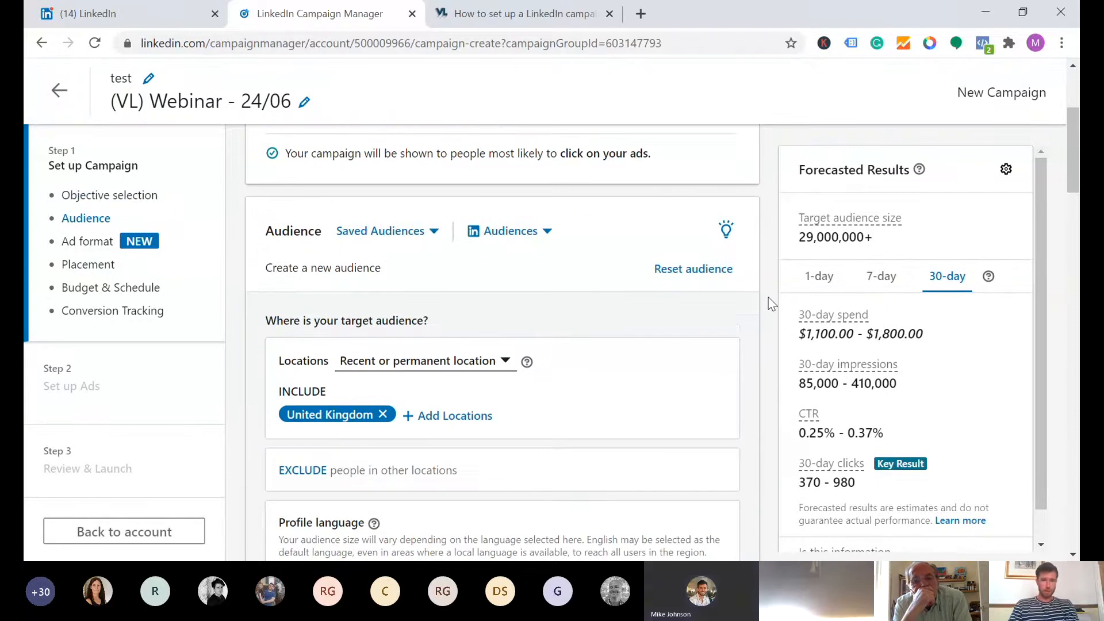
{"action": "scroll", "coordinate": [770, 303], "scroll_direction": "down", "scroll_amount": 2}
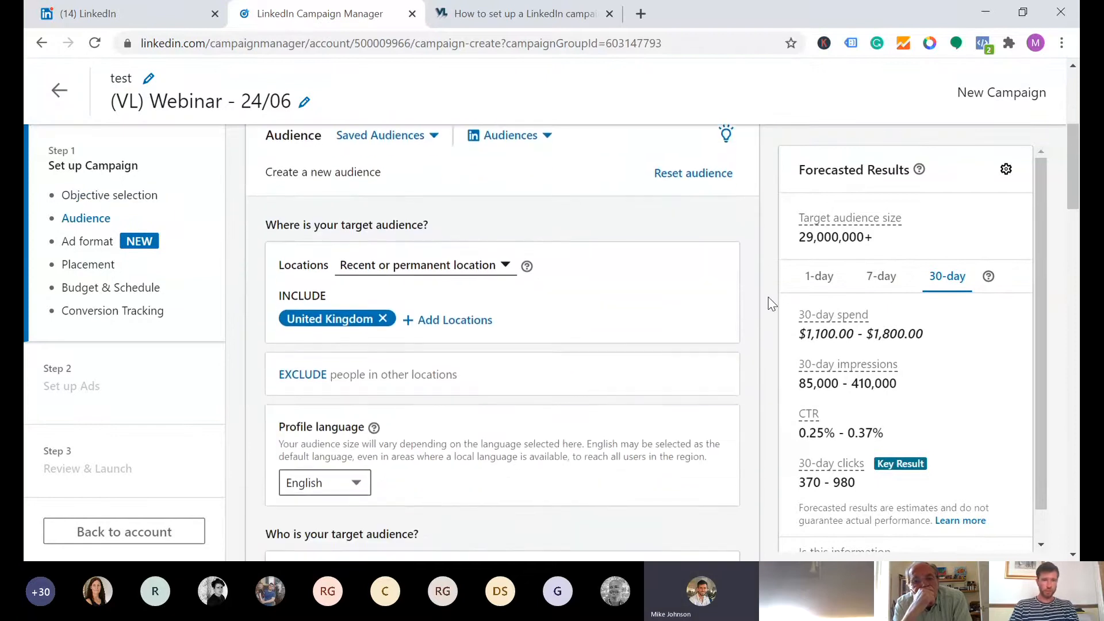
{"action": "scroll", "coordinate": [761, 309], "scroll_direction": "down", "scroll_amount": 1}
{"action": "scroll", "coordinate": [761, 309], "scroll_direction": "up", "scroll_amount": 1}
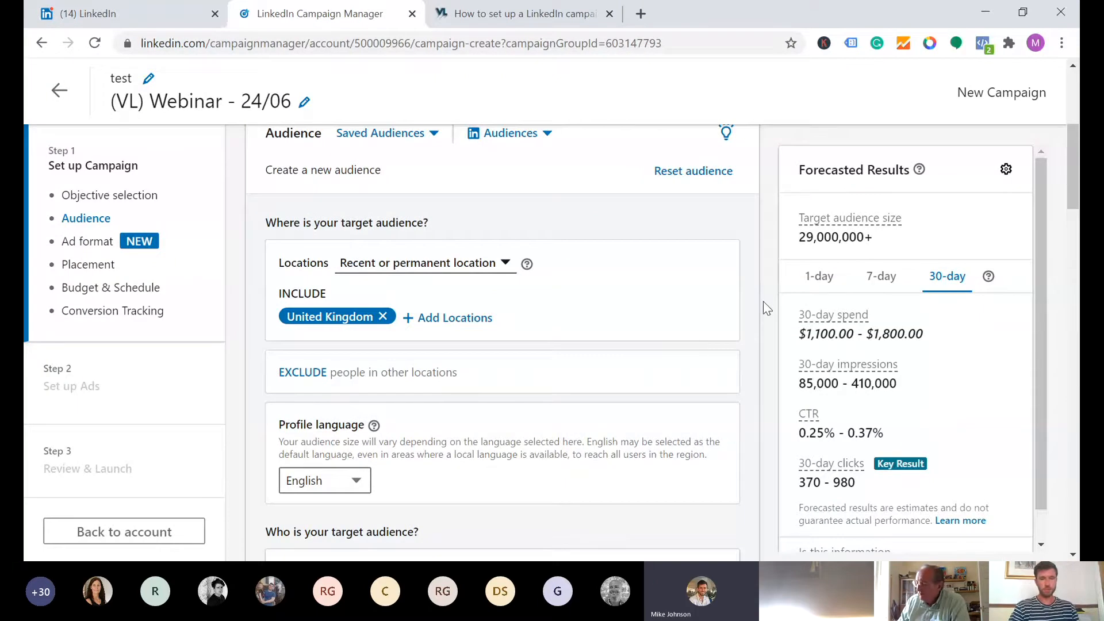
- Examine the included location, profile language and audience attribute categories together with the forecasted target audience size
{"action": "scroll", "coordinate": [765, 307], "scroll_direction": "down", "scroll_amount": 2}
{"action": "scroll", "coordinate": [764, 308], "scroll_direction": "up", "scroll_amount": 1}
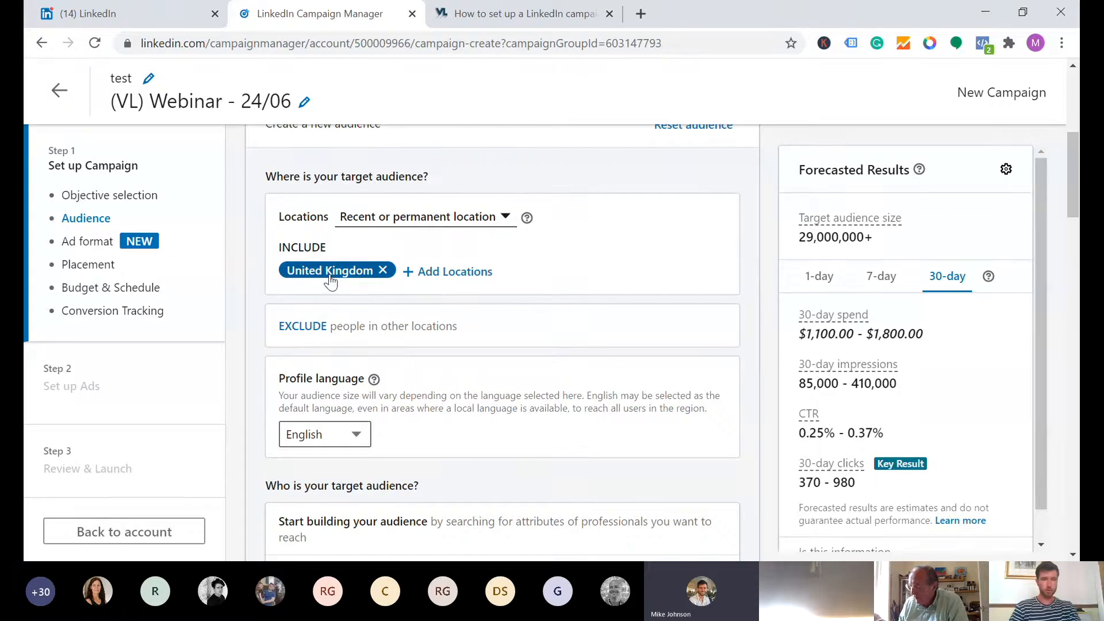
{"action": "scroll", "coordinate": [646, 394], "scroll_direction": "down", "scroll_amount": 2}
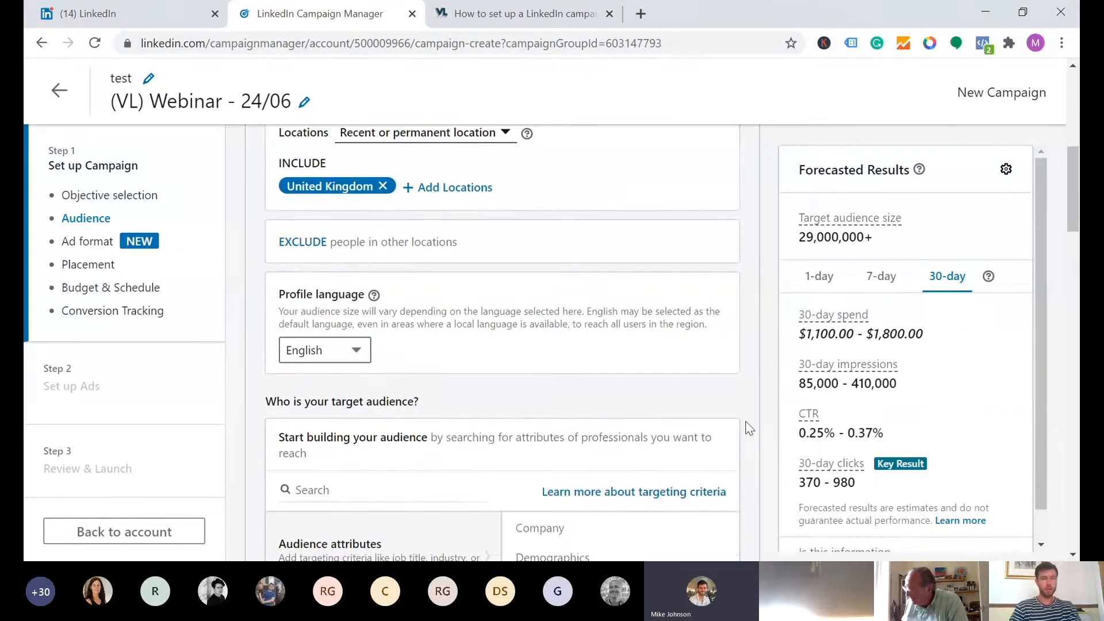
{"action": "scroll", "coordinate": [747, 430], "scroll_direction": "down", "scroll_amount": 2}
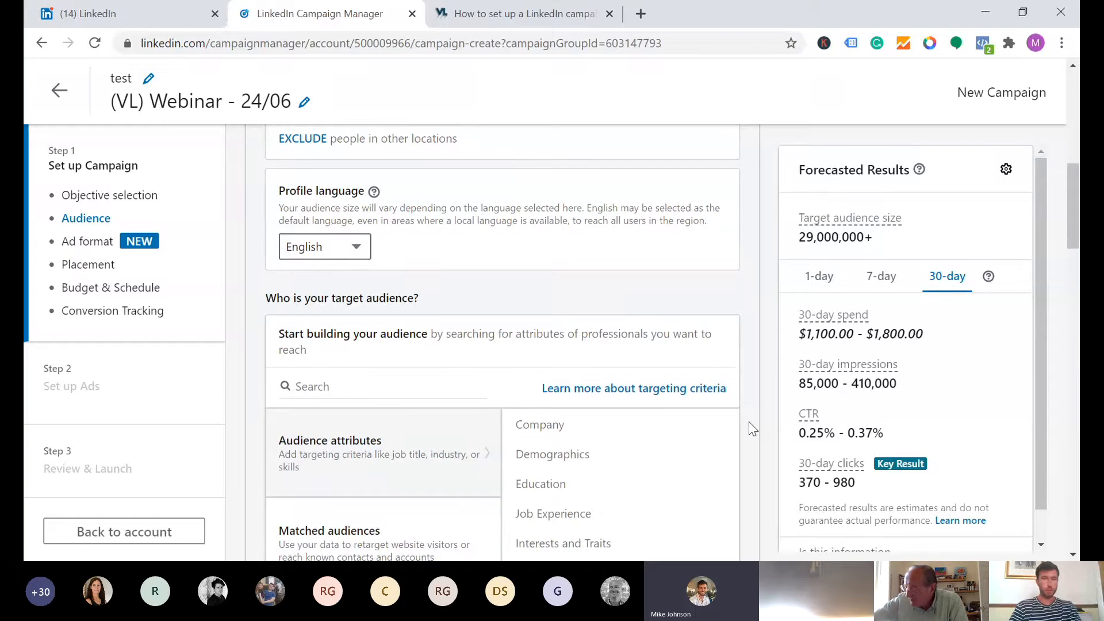
{"action": "scroll", "coordinate": [753, 429], "scroll_direction": "down", "scroll_amount": 1}
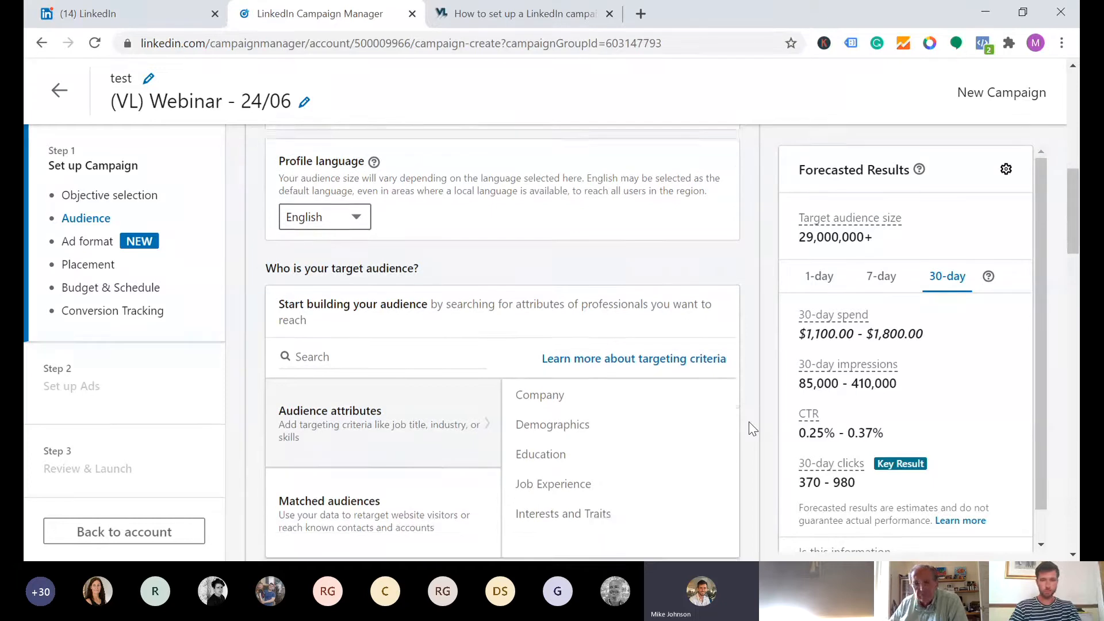
{"action": "scroll", "coordinate": [752, 428], "scroll_direction": "up", "scroll_amount": 1}
{"action": "scroll", "coordinate": [749, 423], "scroll_direction": "up", "scroll_amount": 1}
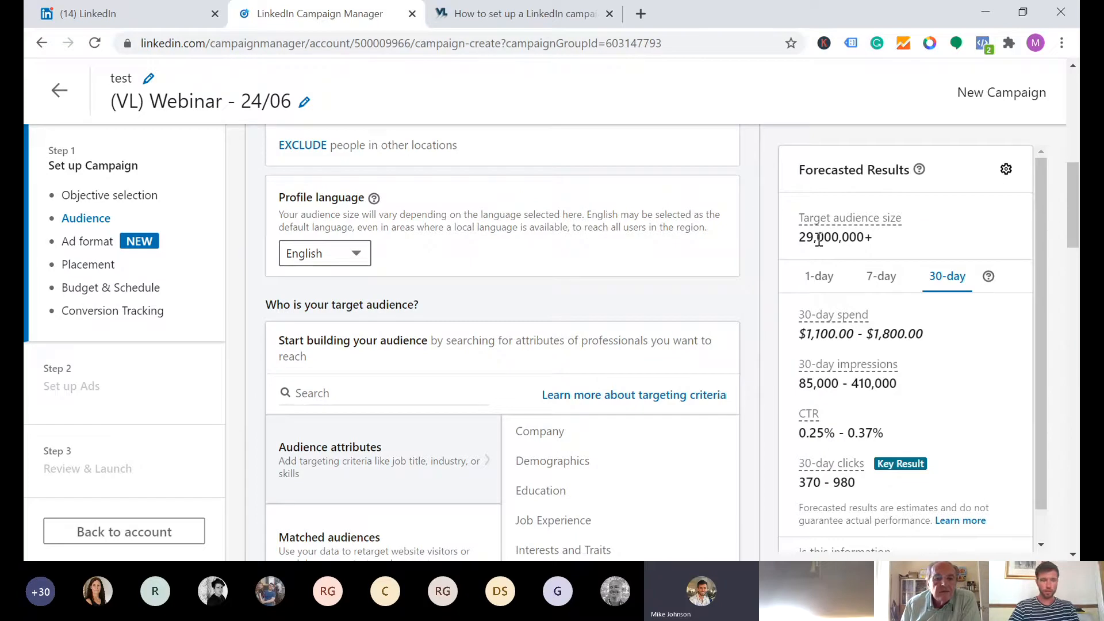
{"action": "scroll", "coordinate": [771, 257], "scroll_direction": "down", "scroll_amount": 1}
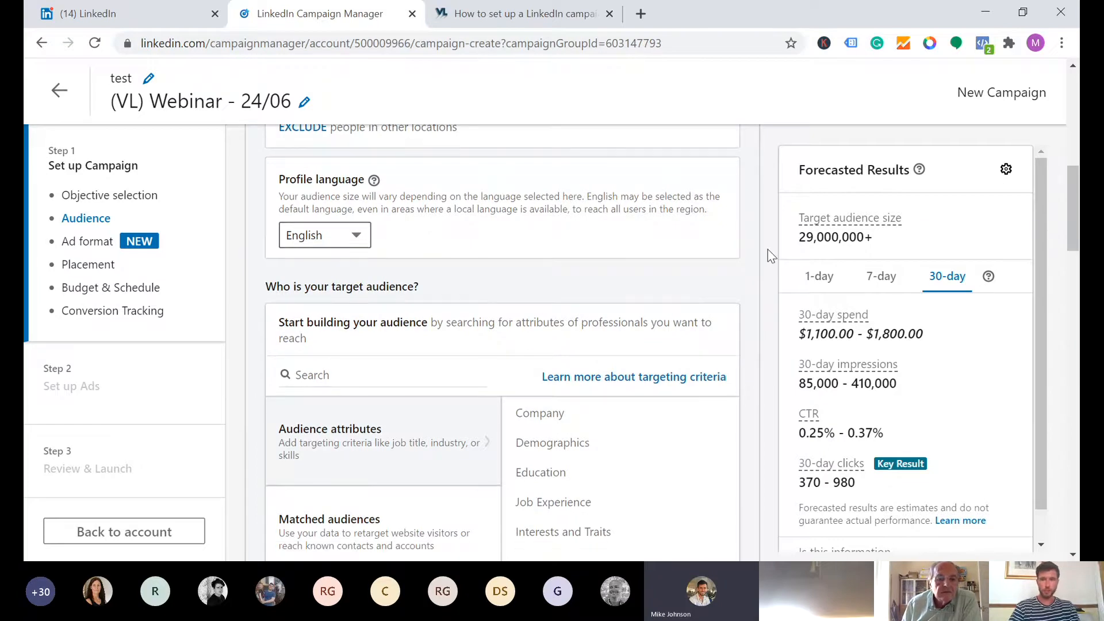
{"action": "scroll", "coordinate": [702, 245], "scroll_direction": "up", "scroll_amount": 2}
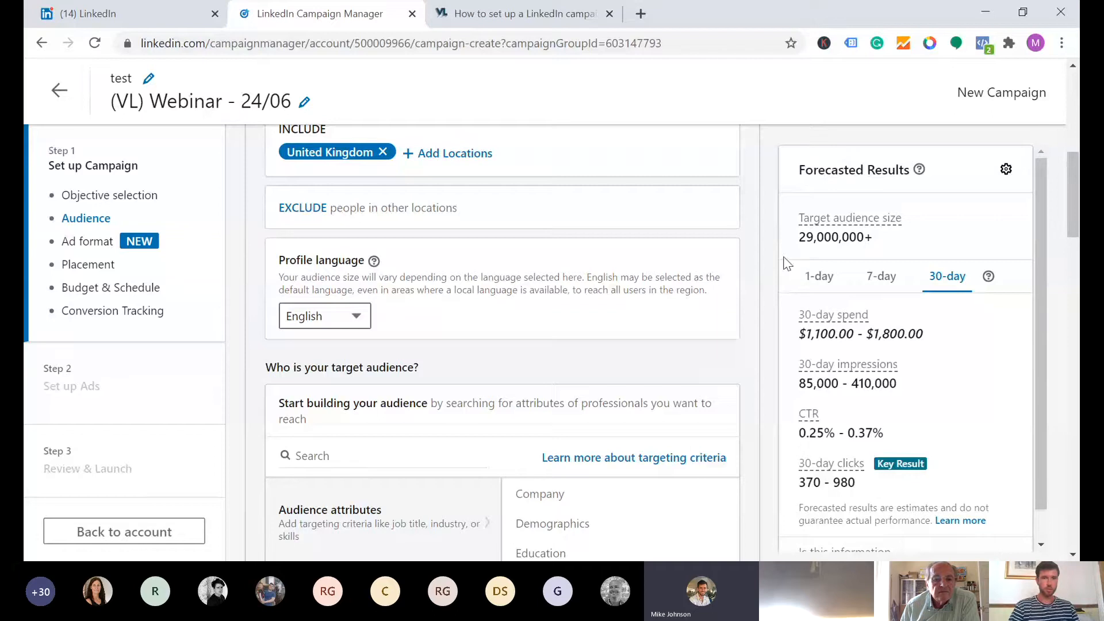
- Replace the included United Kingdom location with London, England, United Kingdom
{"action": "left_click", "coordinate": [382, 152]}
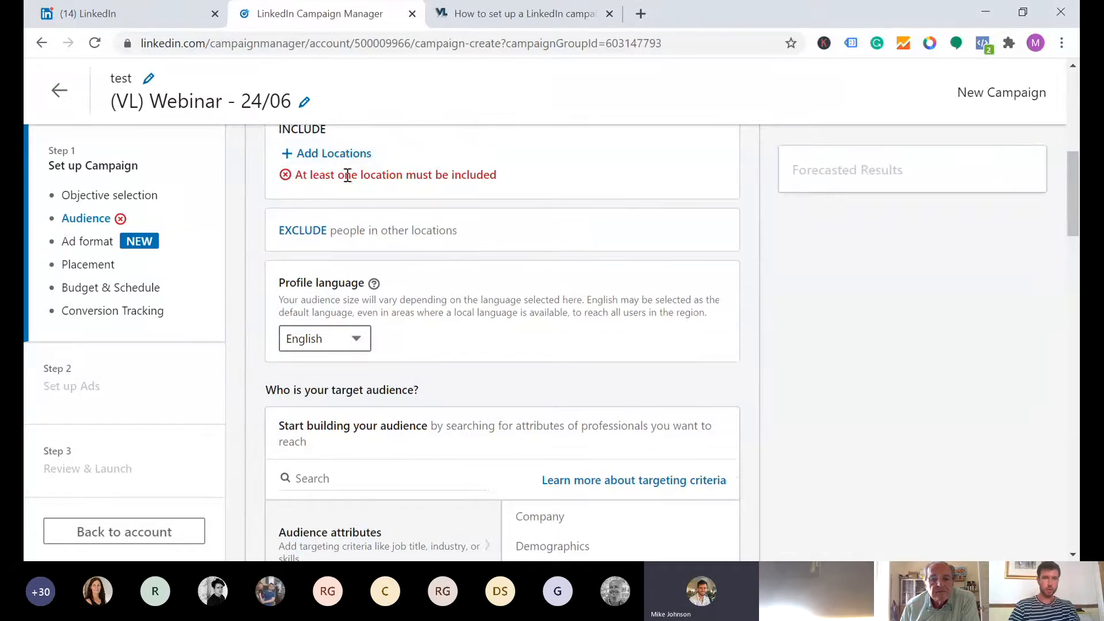
{"action": "left_click", "coordinate": [311, 152]}
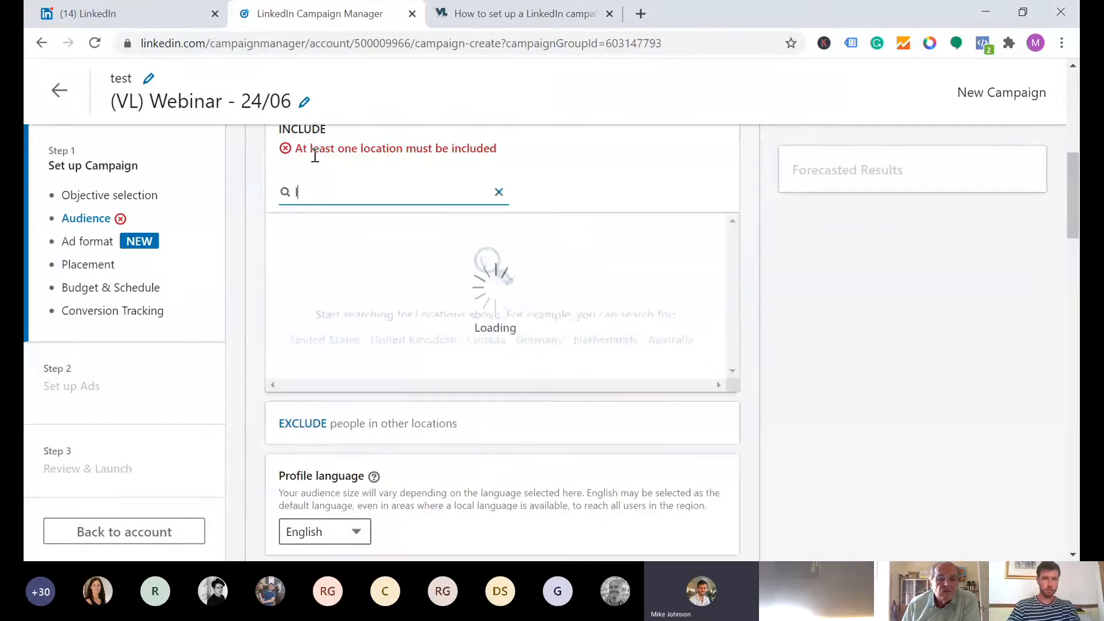
{"action": "type", "text": "london"}
{"action": "left_click", "coordinate": [283, 259]}
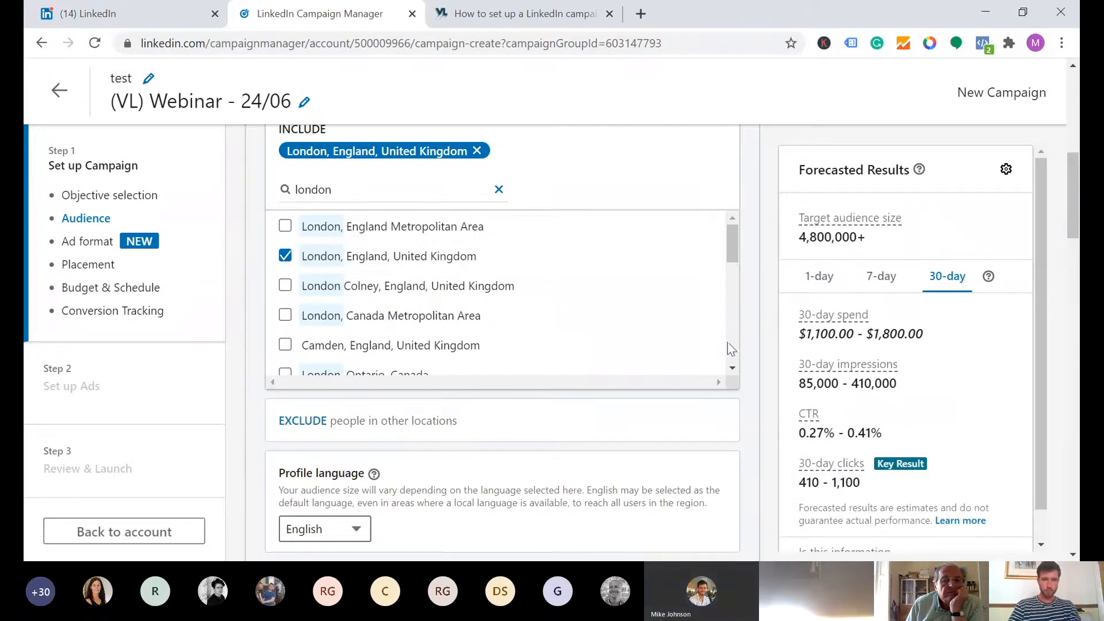
- Start narrowing the target audience, look through the Company attributes and bring up the Company Size options
{"action": "scroll", "coordinate": [728, 348], "scroll_direction": "down", "scroll_amount": 2}
{"action": "scroll", "coordinate": [750, 376], "scroll_direction": "down", "scroll_amount": 5}
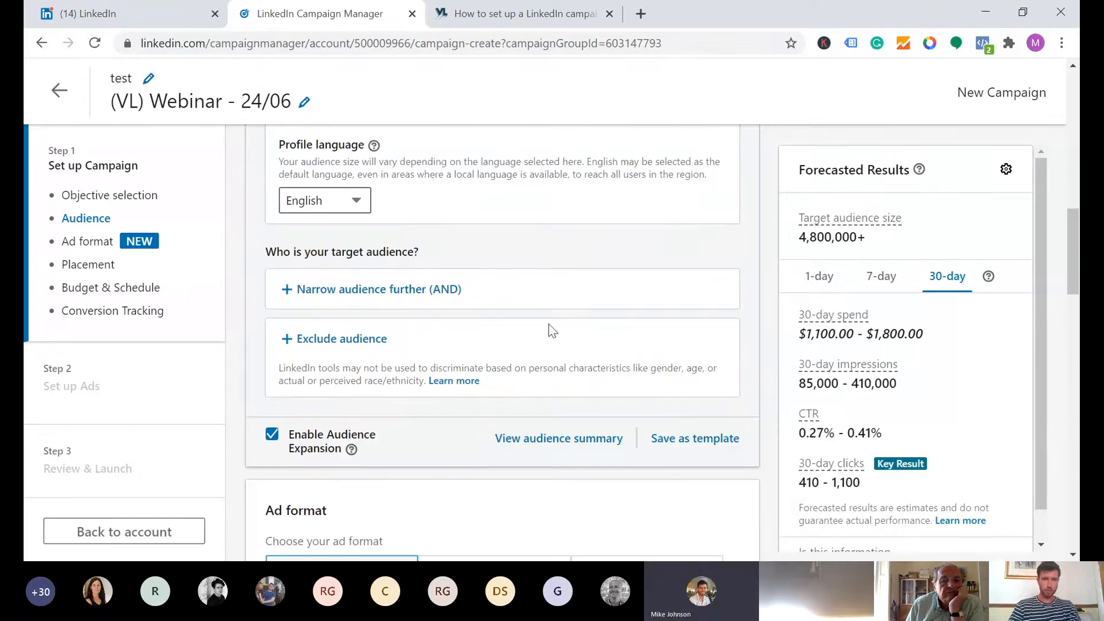
{"action": "scroll", "coordinate": [475, 327], "scroll_direction": "down", "scroll_amount": 2}
{"action": "scroll", "coordinate": [476, 328], "scroll_direction": "up", "scroll_amount": 2}
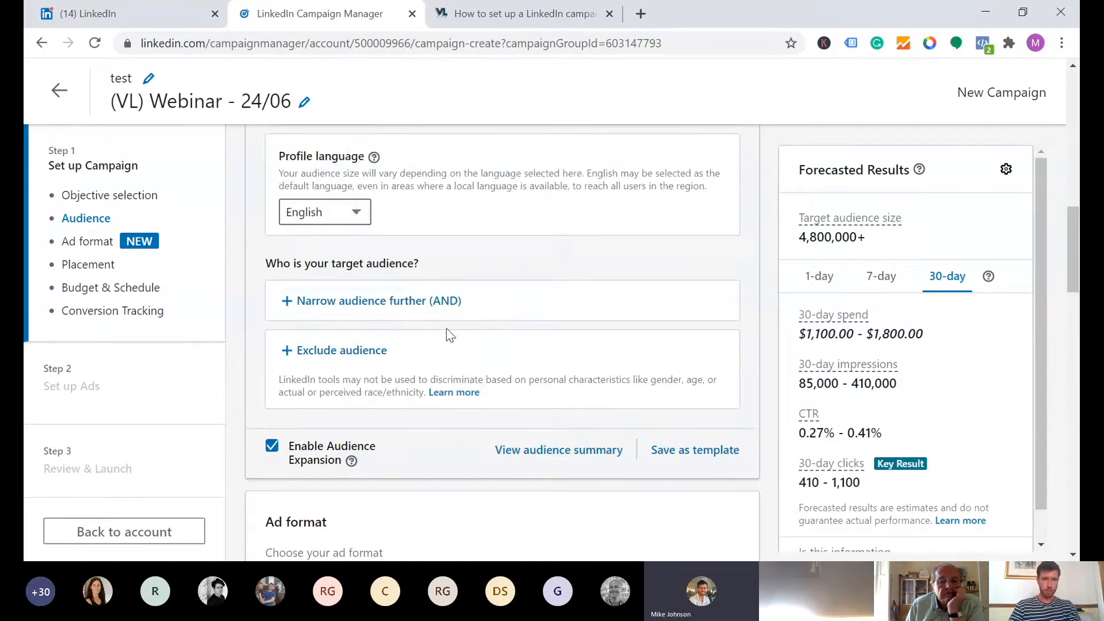
{"action": "scroll", "coordinate": [450, 298], "scroll_direction": "up", "scroll_amount": 1}
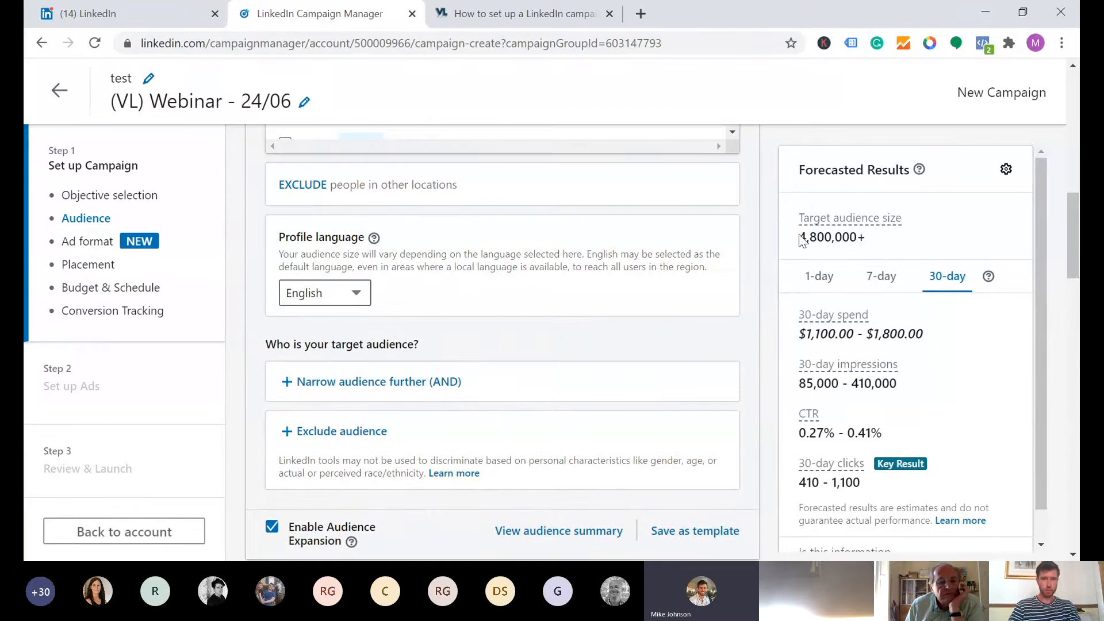
{"action": "left_click", "coordinate": [335, 383]}
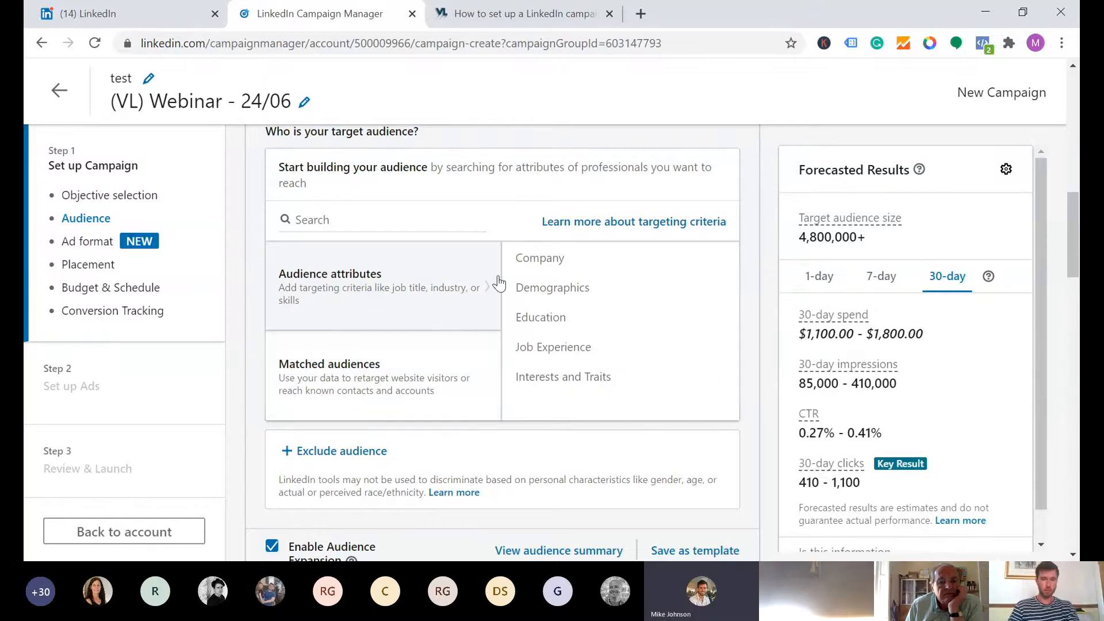
{"action": "left_click", "coordinate": [541, 265]}
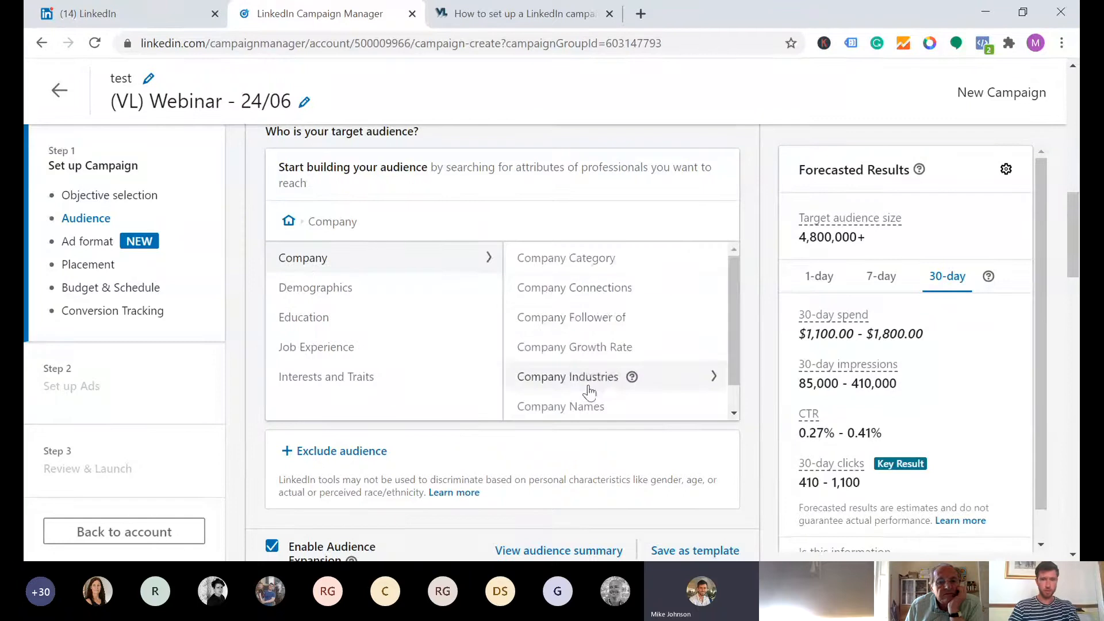
{"action": "scroll", "coordinate": [589, 393], "scroll_direction": "down", "scroll_amount": 1}
{"action": "scroll", "coordinate": [591, 389], "scroll_direction": "up", "scroll_amount": 1}
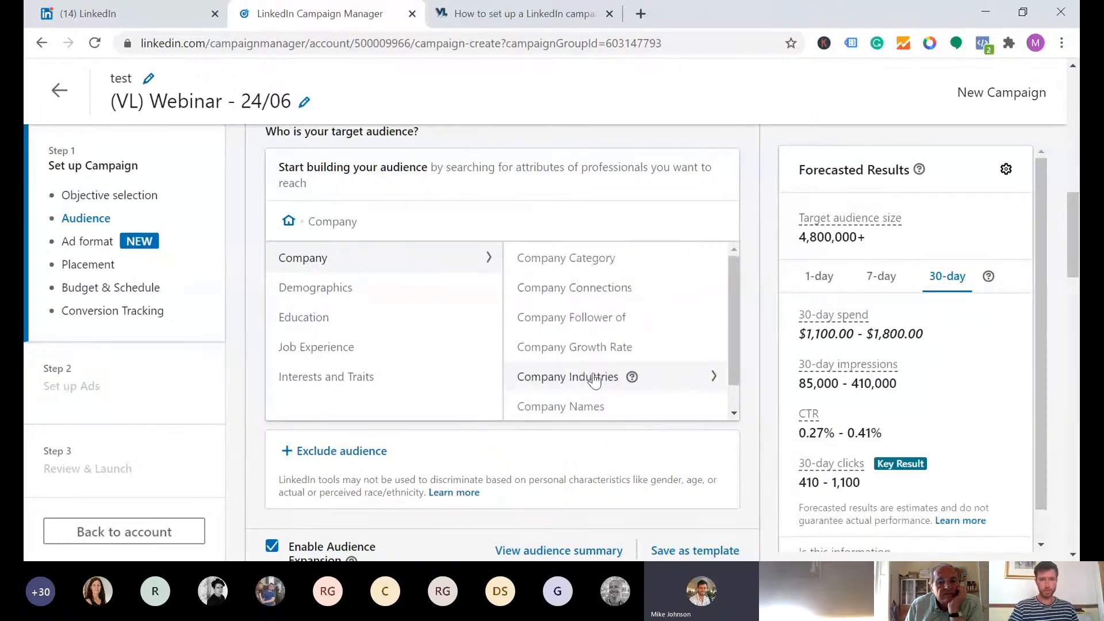
{"action": "scroll", "coordinate": [594, 381], "scroll_direction": "down", "scroll_amount": 1}
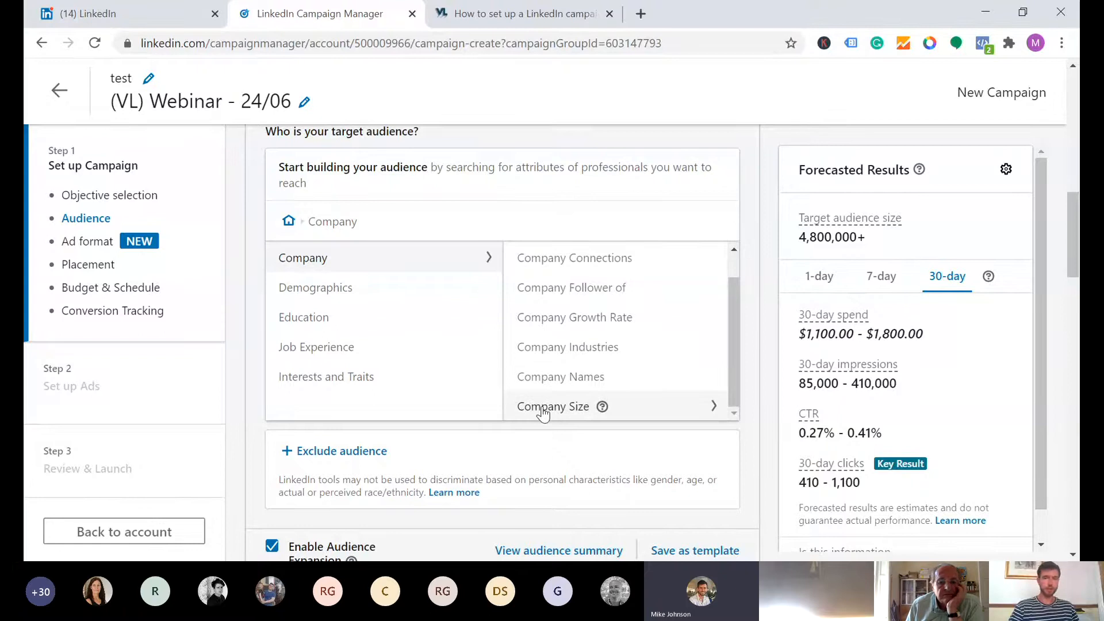
{"action": "scroll", "coordinate": [550, 390], "scroll_direction": "up", "scroll_amount": 1}
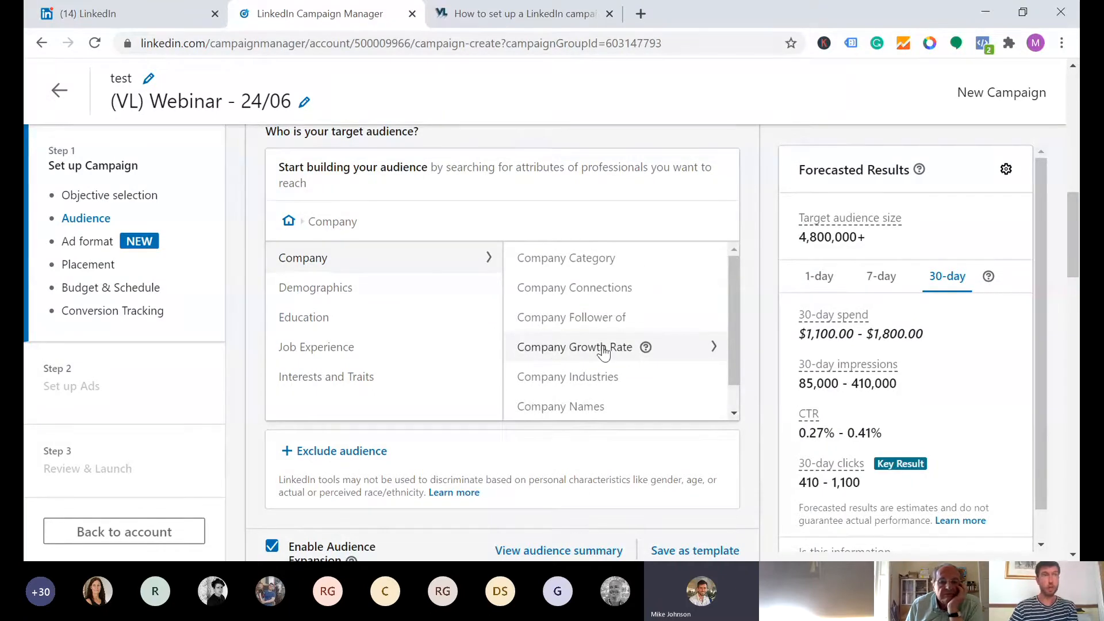
{"action": "scroll", "coordinate": [603, 352], "scroll_direction": "down", "scroll_amount": 1}
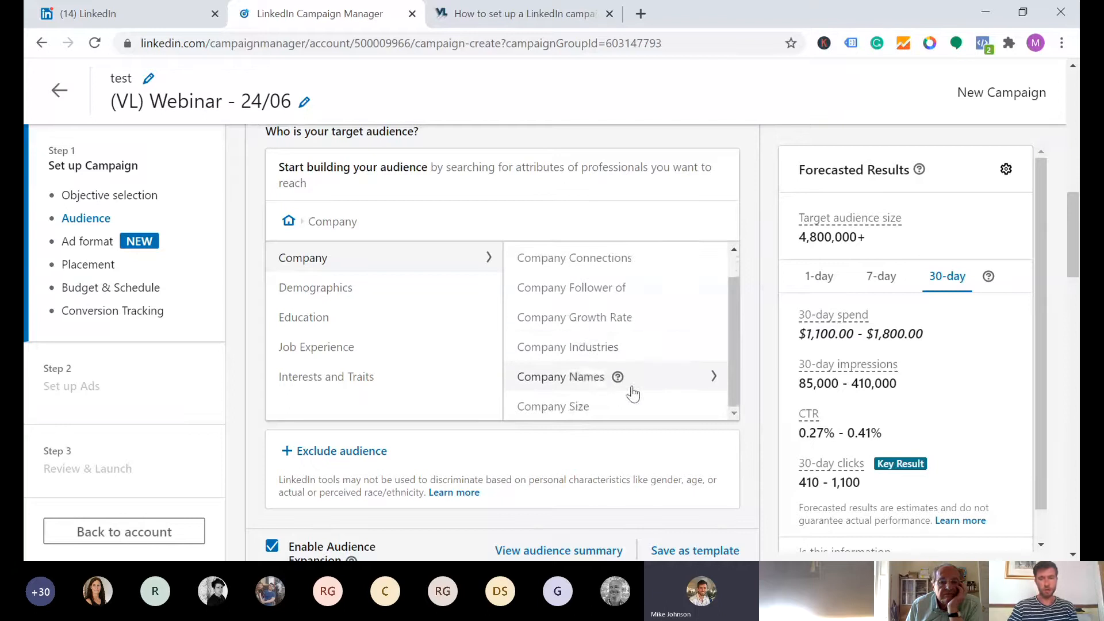
{"action": "mouse_move", "coordinate": [603, 406]}
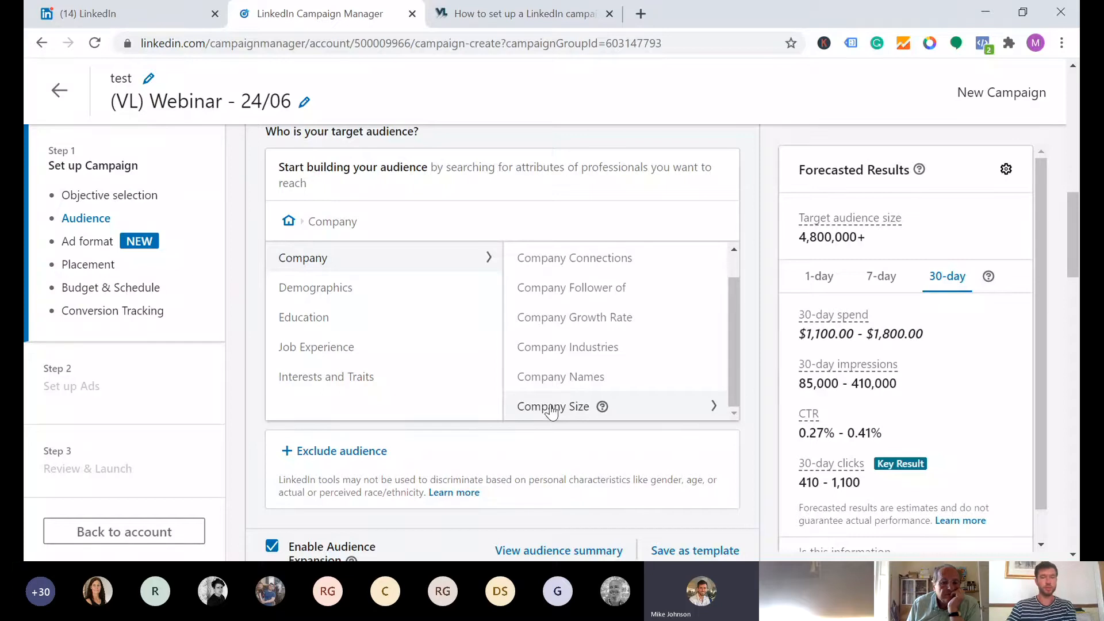
{"action": "left_click", "coordinate": [634, 408]}
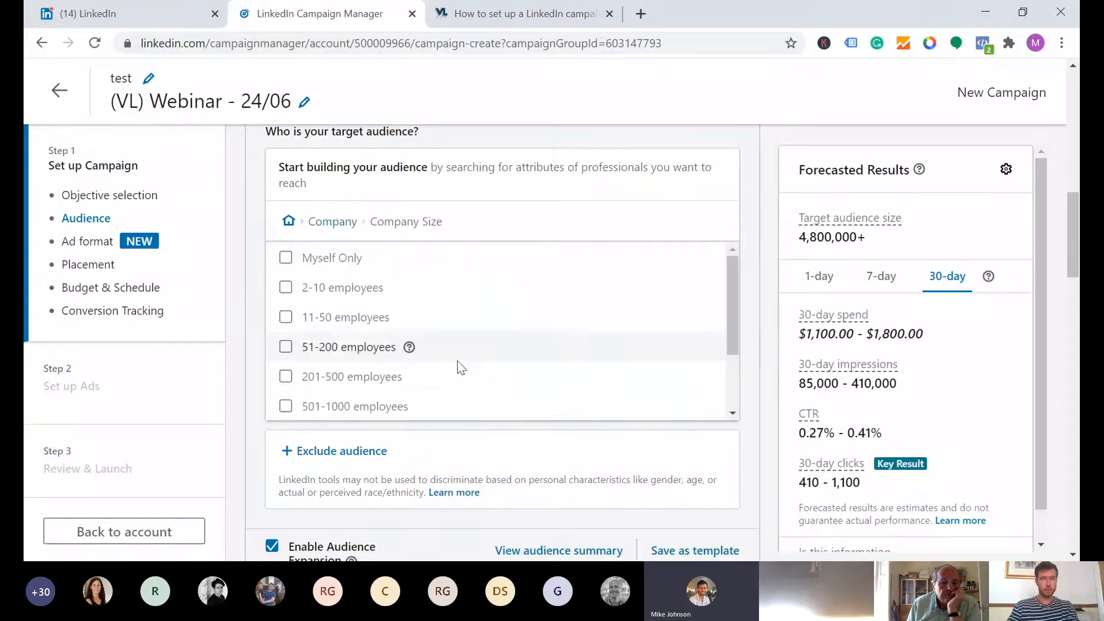
{"action": "left_click", "coordinate": [285, 260]}
{"action": "left_click", "coordinate": [285, 328]}
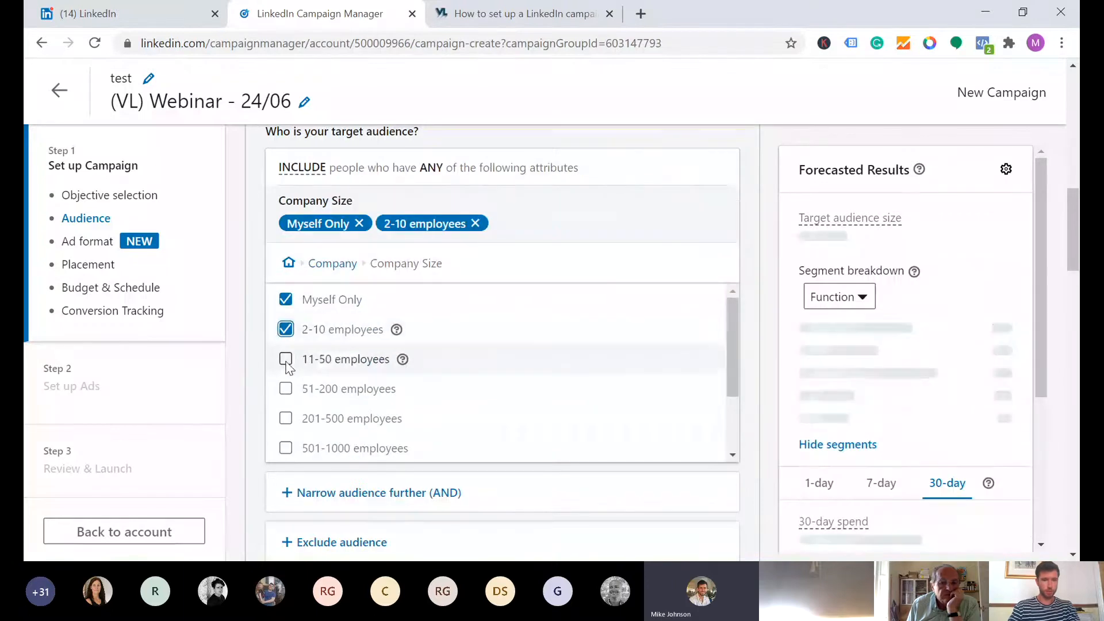
{"action": "left_click", "coordinate": [285, 359]}
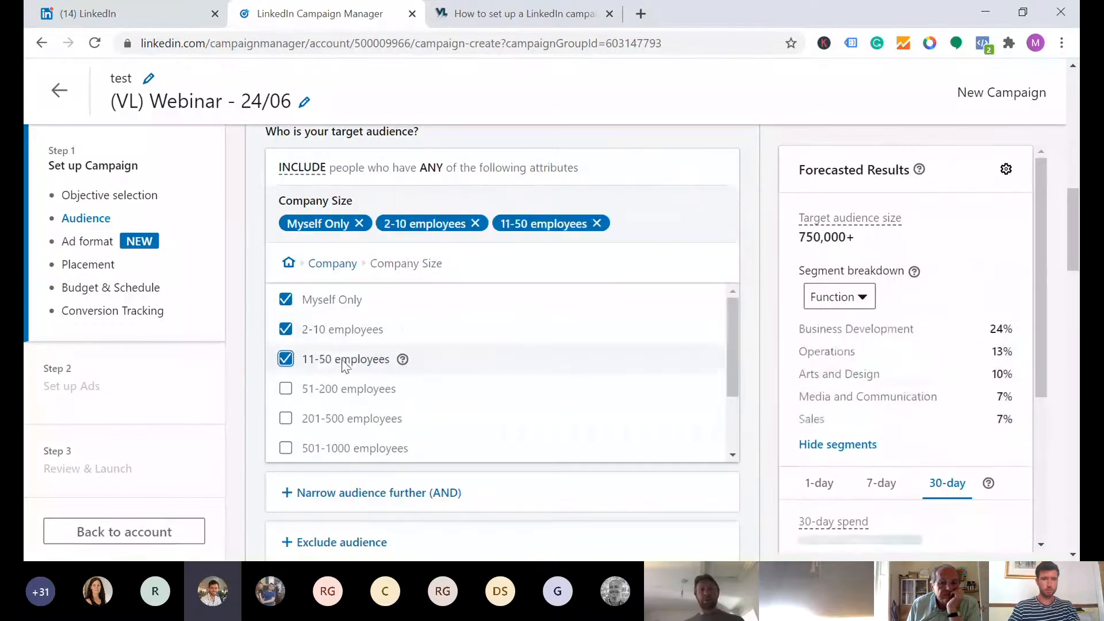
{"action": "left_click", "coordinate": [283, 299]}
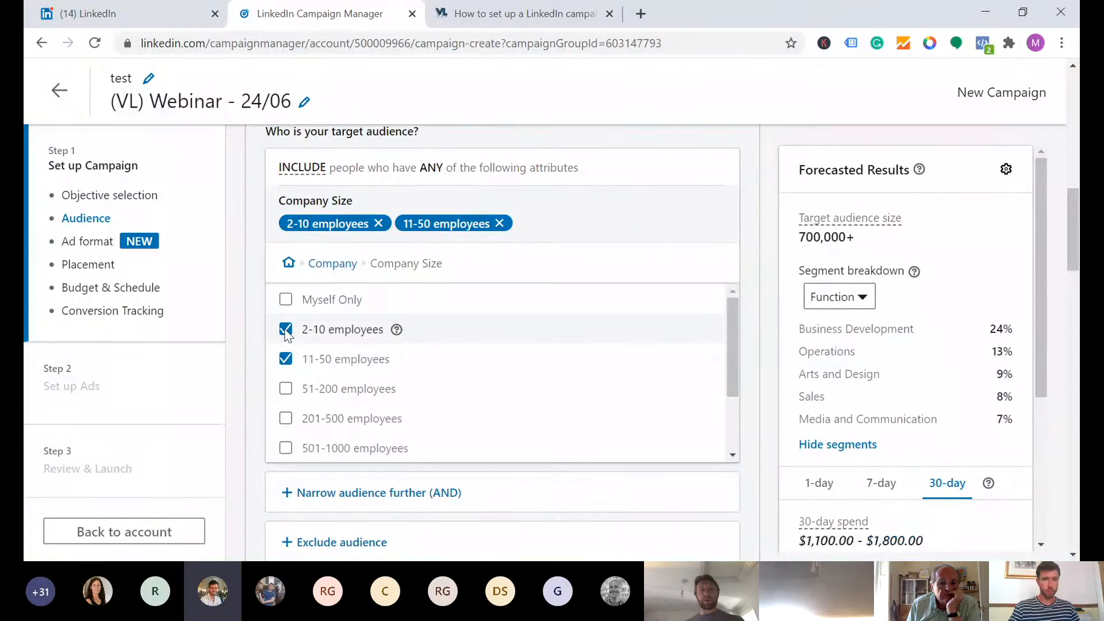
{"action": "left_click", "coordinate": [286, 358]}
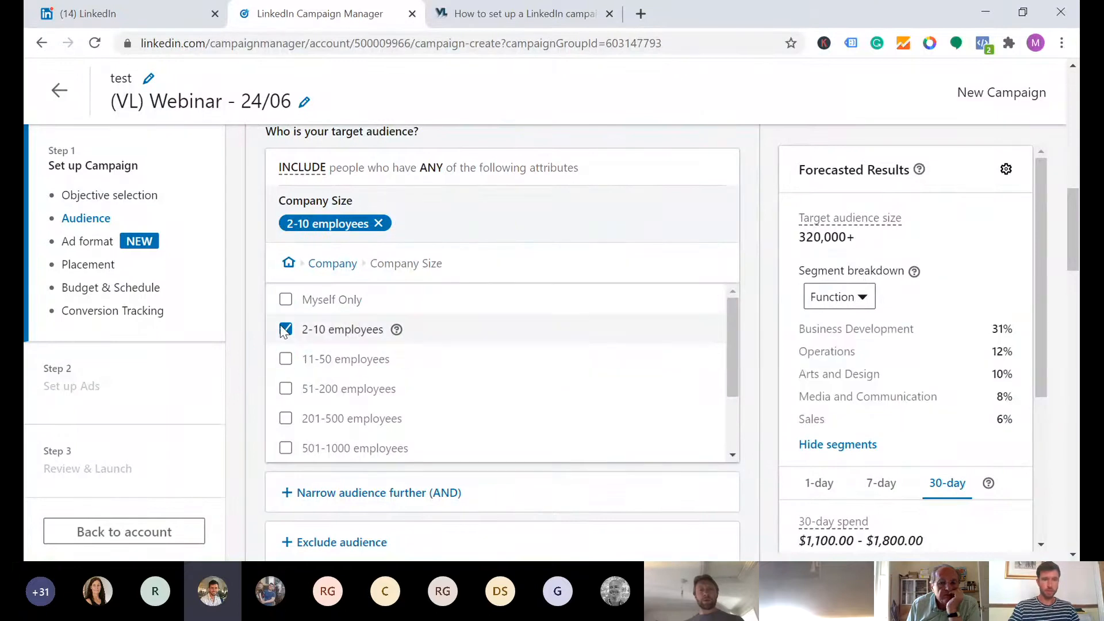
{"action": "left_click", "coordinate": [286, 329]}
- Include the company sizes 10,001+ employees and 5001-10,000 employees in the target audience
{"action": "scroll", "coordinate": [353, 375], "scroll_direction": "down", "scroll_amount": 2}
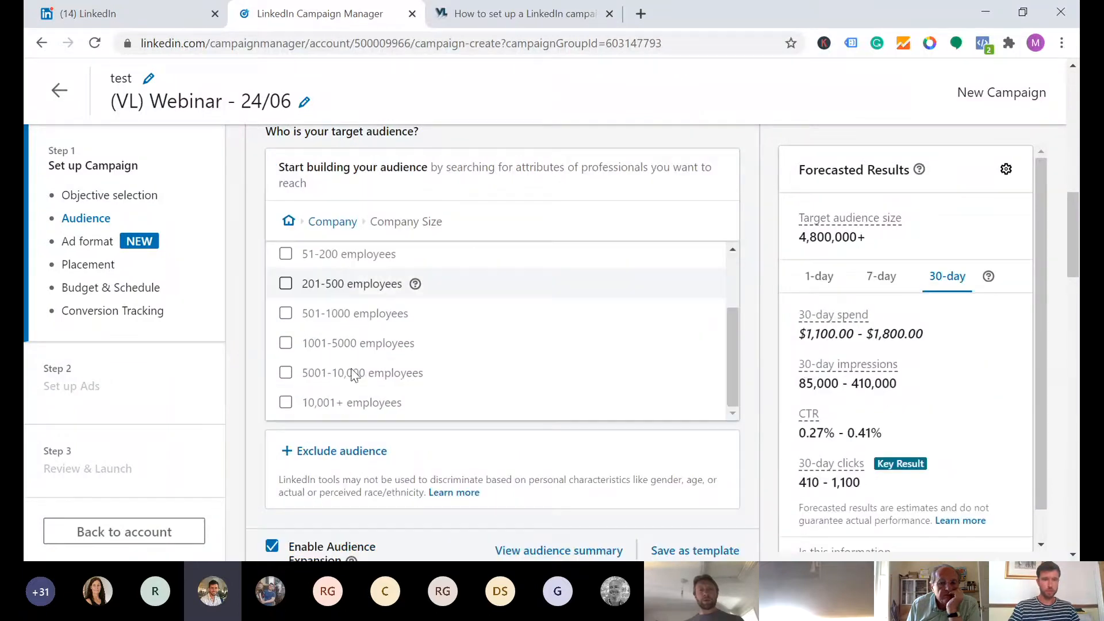
{"action": "left_click", "coordinate": [286, 402]}
{"action": "left_click", "coordinate": [285, 414]}
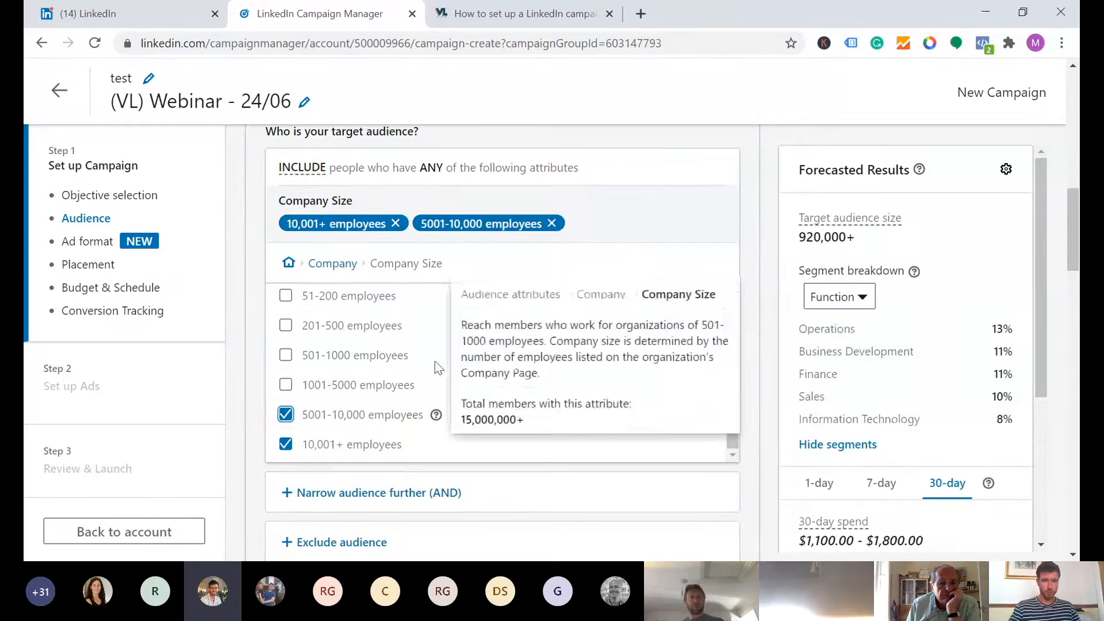
{"action": "scroll", "coordinate": [394, 424], "scroll_direction": "up", "scroll_amount": 1}
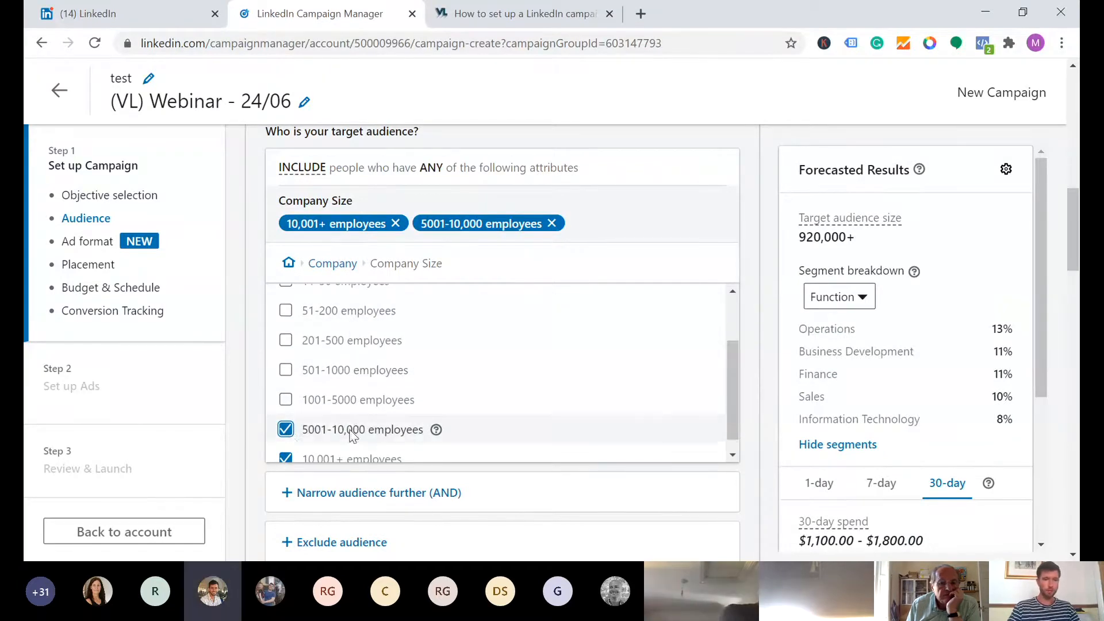
- Examine the targeting criteria offered under Company, Demographics, Education and Job Experience
{"action": "left_click", "coordinate": [327, 264]}
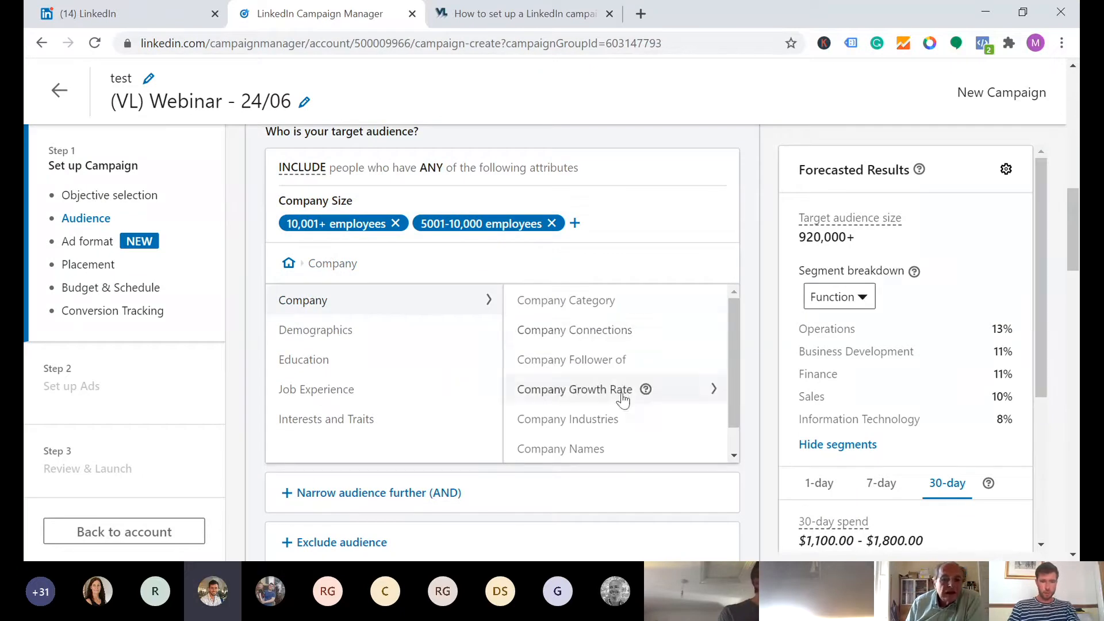
{"action": "scroll", "coordinate": [621, 397], "scroll_direction": "down", "scroll_amount": 1}
{"action": "scroll", "coordinate": [620, 397], "scroll_direction": "up", "scroll_amount": 1}
{"action": "scroll", "coordinate": [623, 400], "scroll_direction": "down", "scroll_amount": 1}
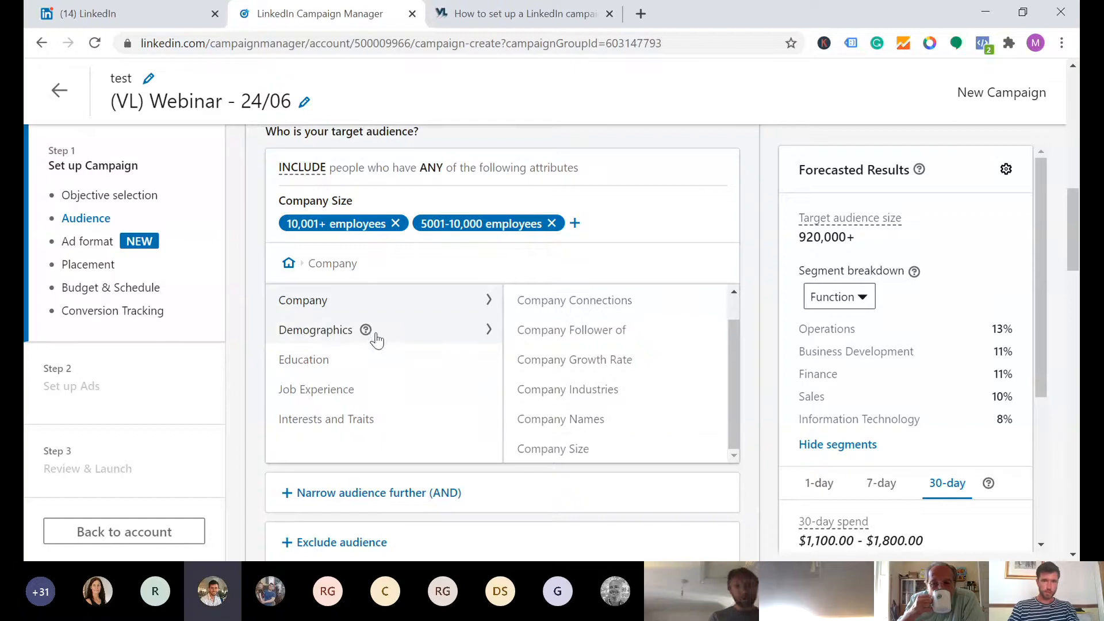
{"action": "left_click", "coordinate": [325, 339]}
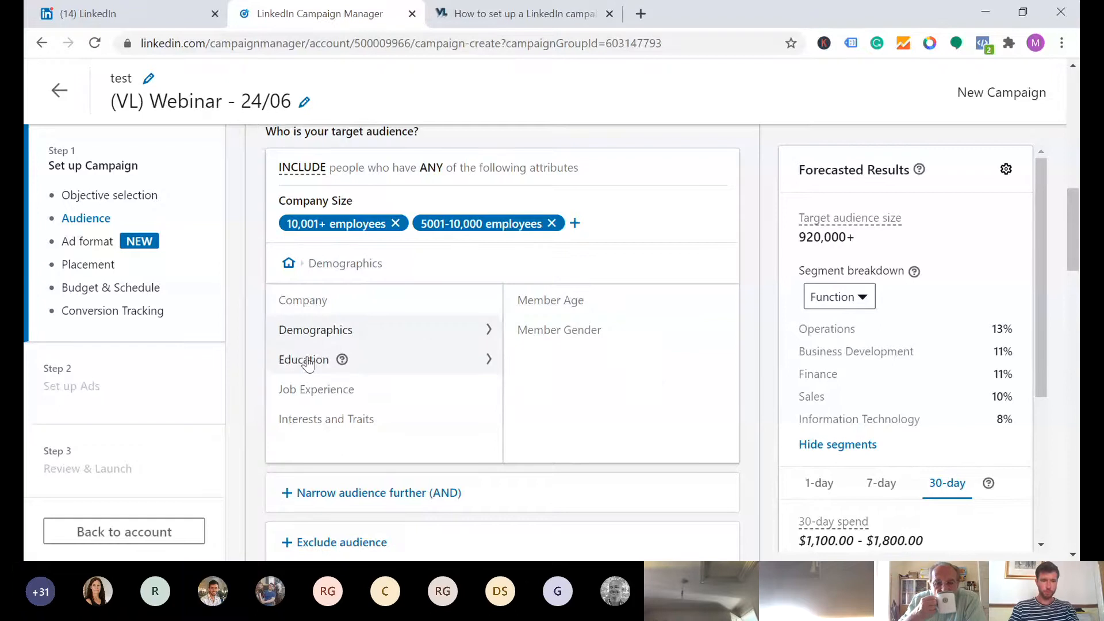
{"action": "left_click", "coordinate": [309, 362]}
{"action": "left_click", "coordinate": [328, 389]}
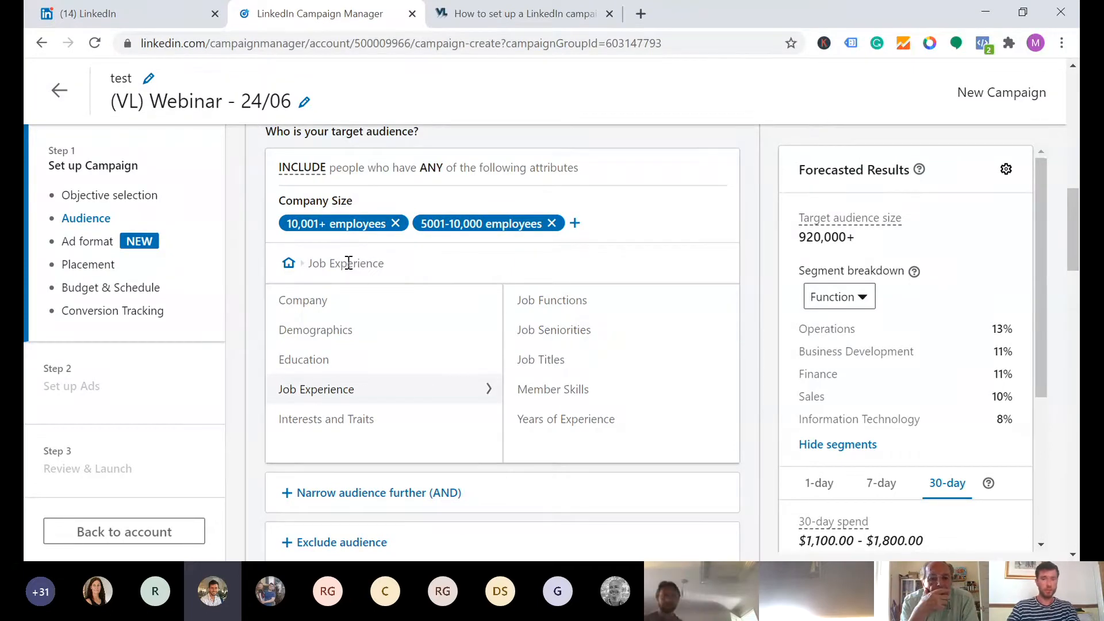
- Search the audience attributes for "marketing manager" and include the job title Marketing Manager
{"action": "left_click", "coordinate": [289, 263]}
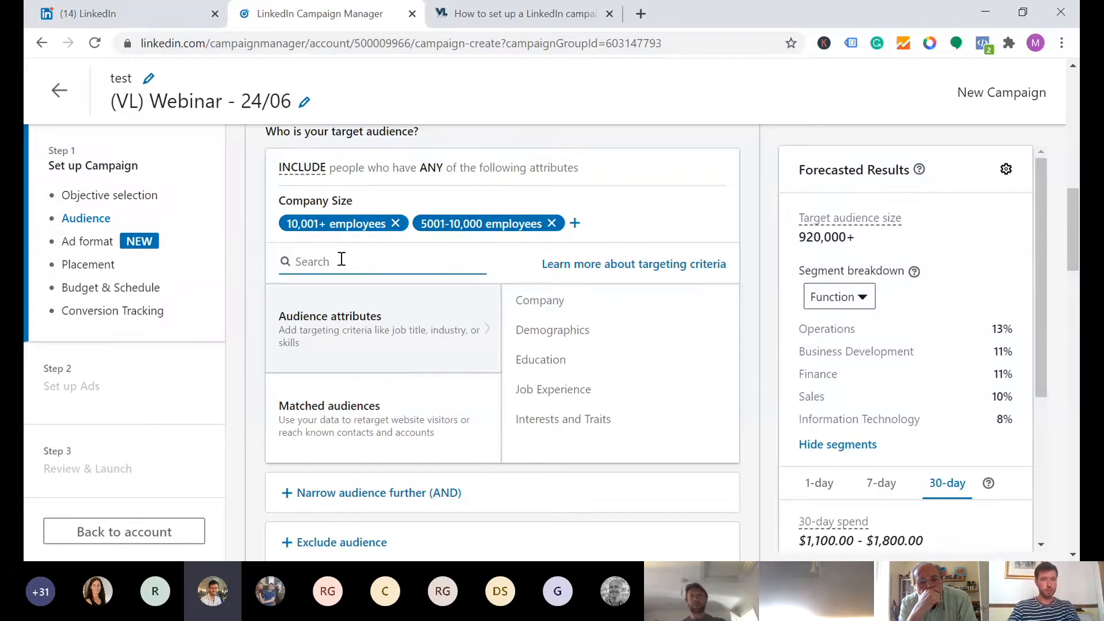
{"action": "type", "text": "marketing "}
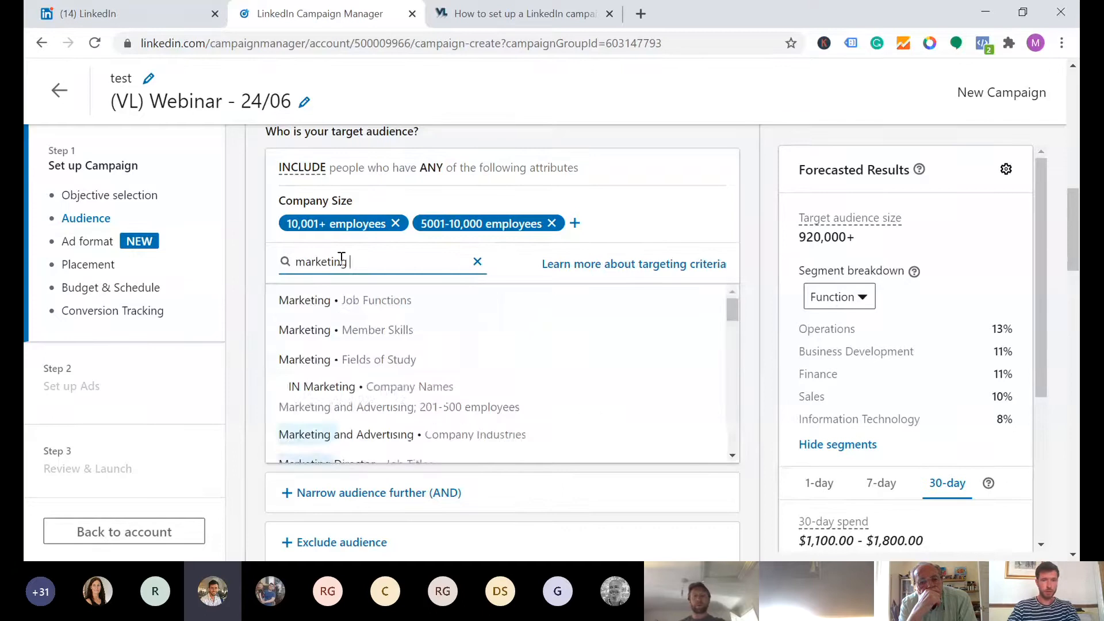
{"action": "type", "text": "manager"}
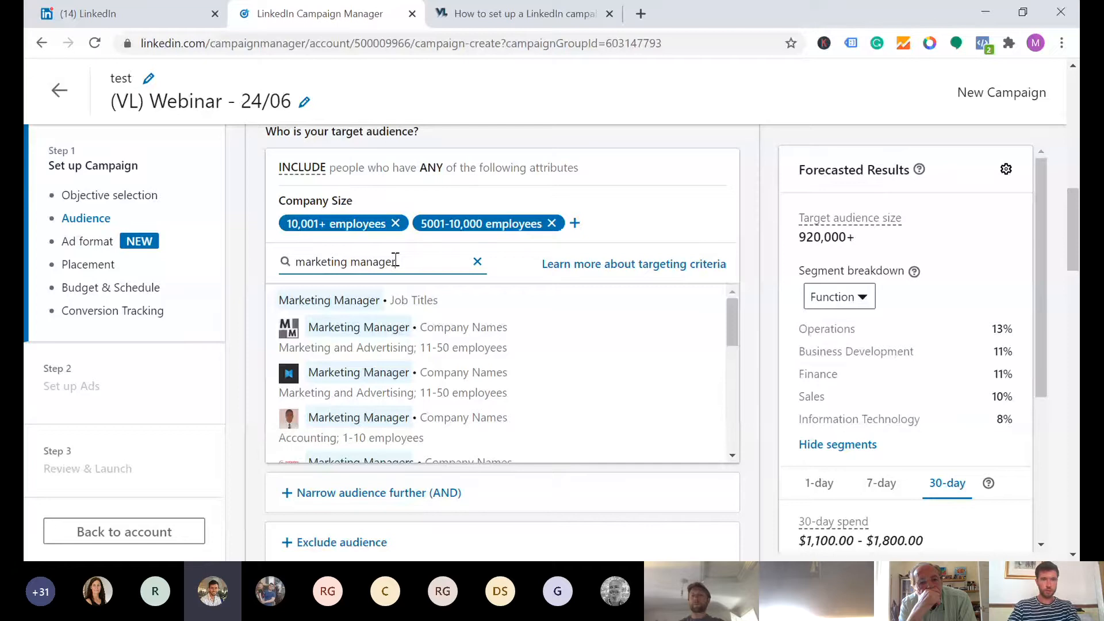
{"action": "left_click", "coordinate": [352, 303]}
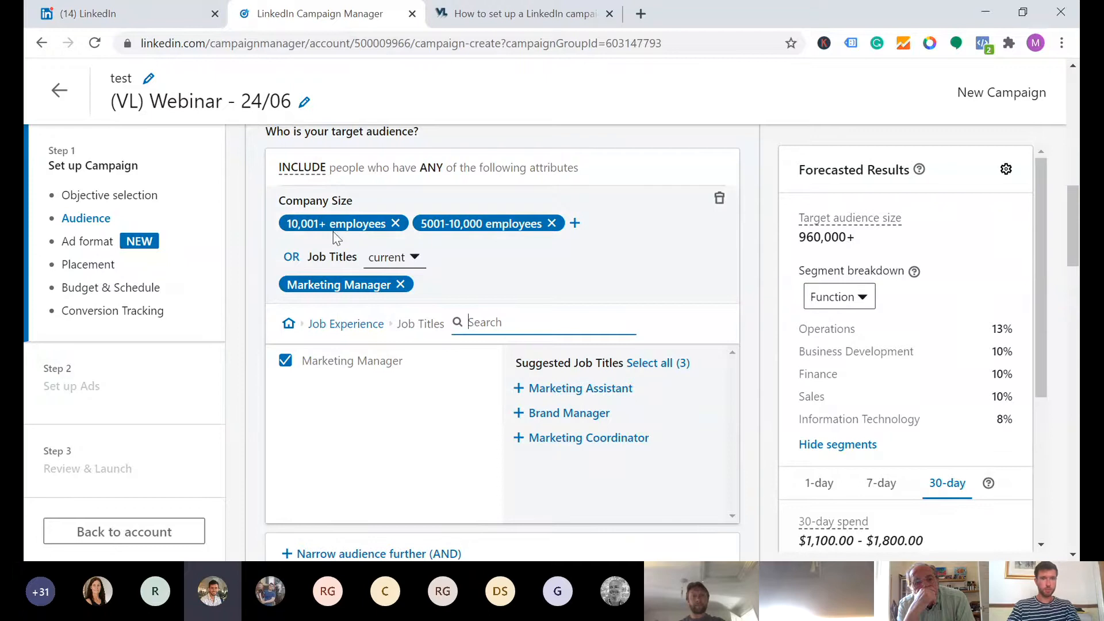
- Remove the 10,001+ employees and 5001-10,000 employees company sizes from the included attributes
{"action": "left_click", "coordinate": [397, 224]}
{"action": "left_click", "coordinate": [419, 223]}
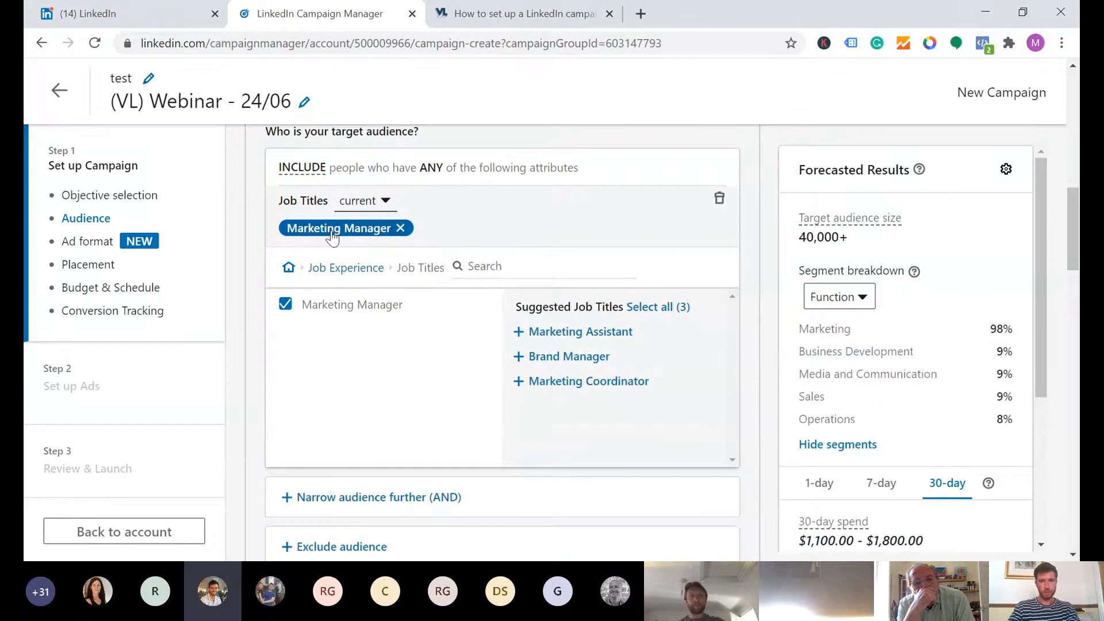
{"action": "scroll", "coordinate": [547, 232], "scroll_direction": "up", "scroll_amount": 1}
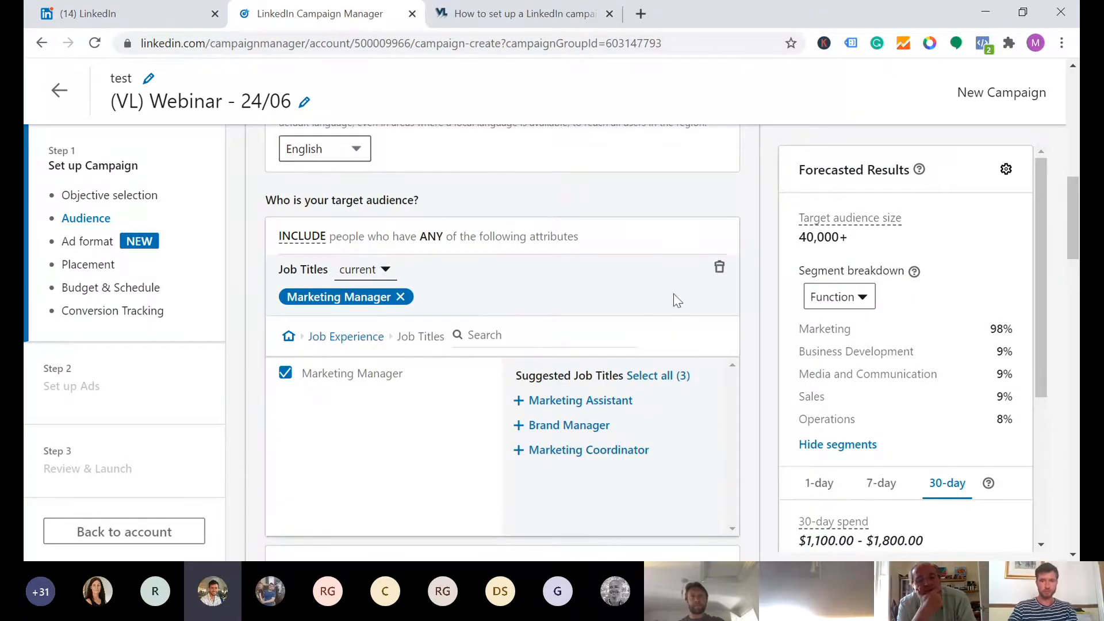
{"action": "scroll", "coordinate": [557, 293], "scroll_direction": "down", "scroll_amount": 1}
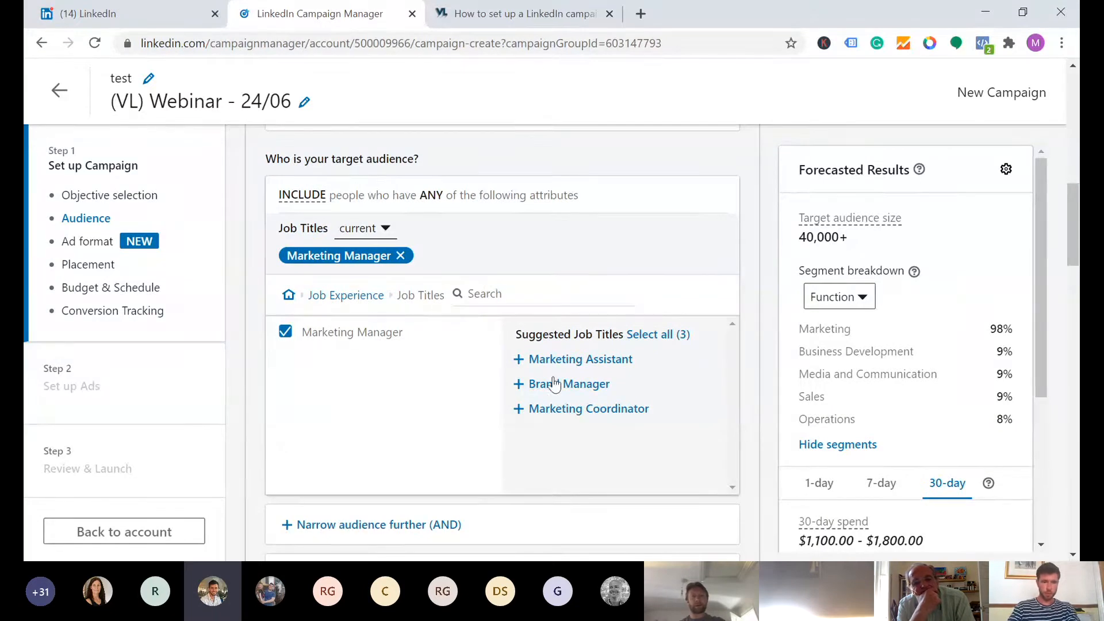
- Look at the Member Traits under Interests and Traits and include the member interest Marketing and Advertising
{"action": "left_click", "coordinate": [287, 296]}
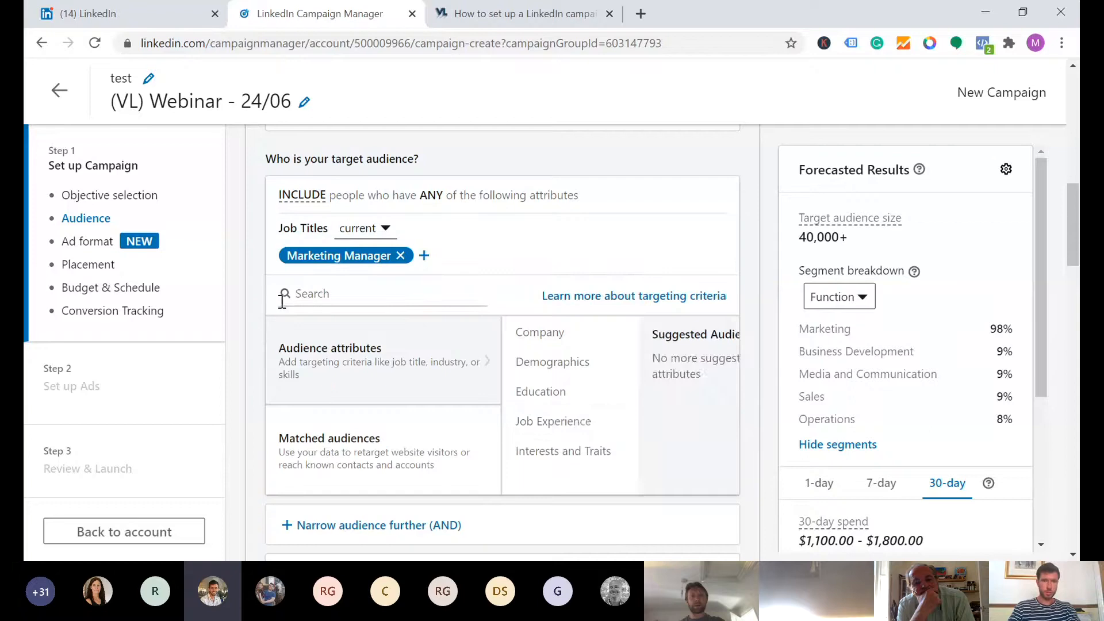
{"action": "left_click", "coordinate": [556, 451]}
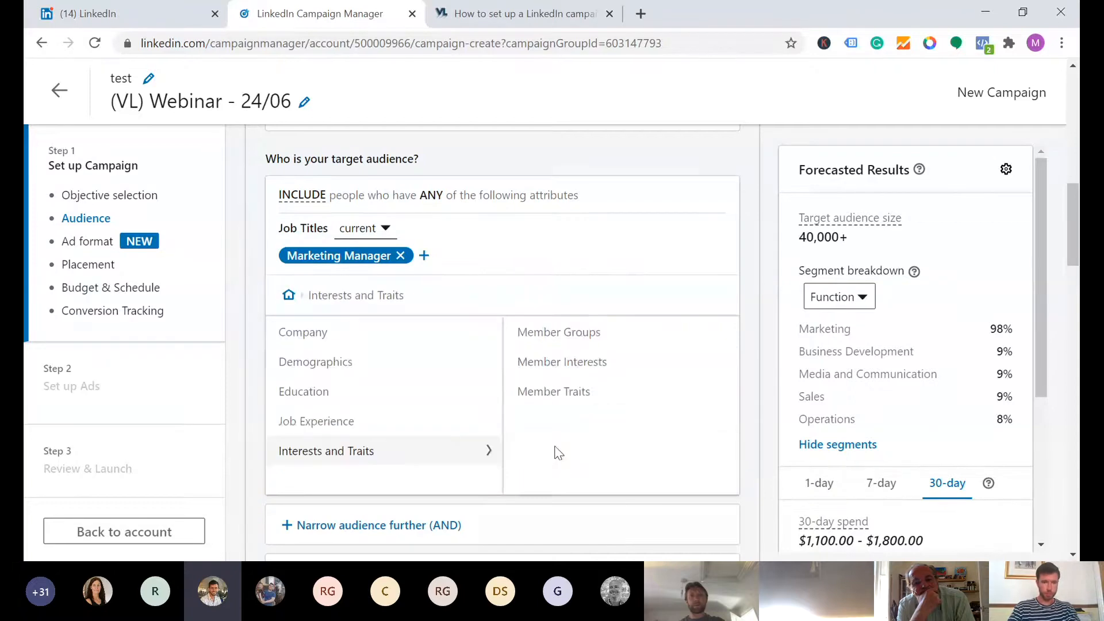
{"action": "left_click", "coordinate": [557, 394]}
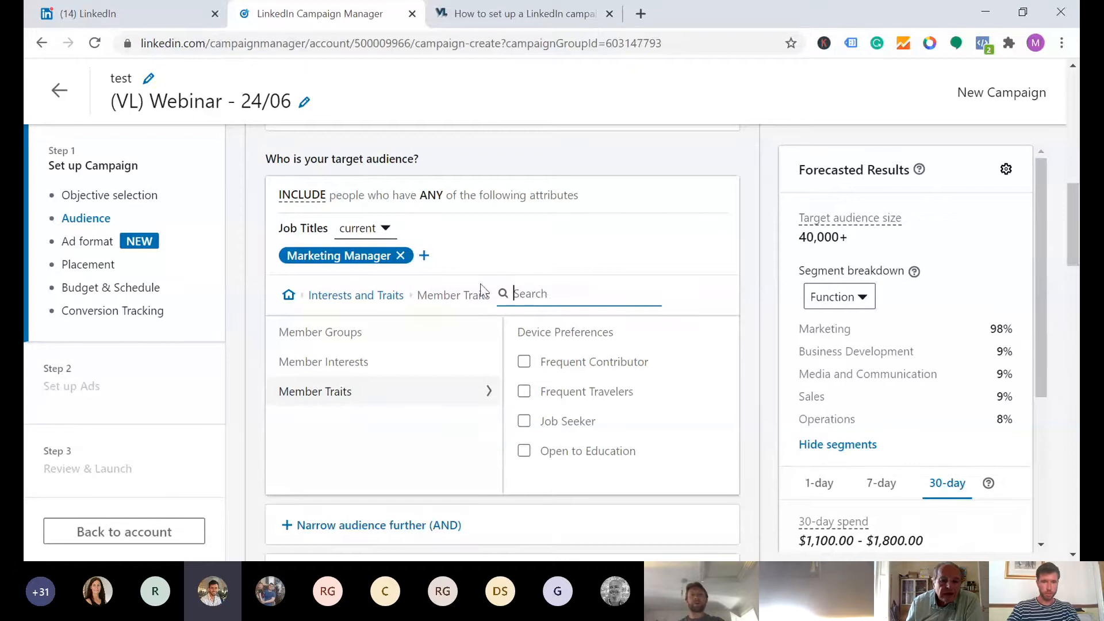
{"action": "left_click", "coordinate": [354, 295]}
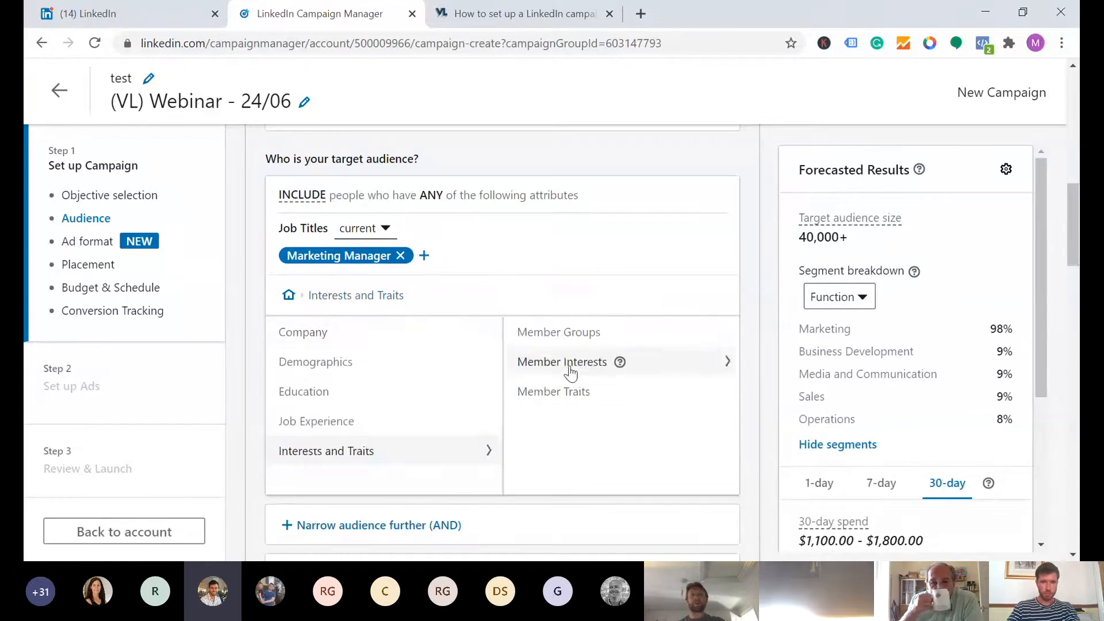
{"action": "left_click", "coordinate": [569, 372]}
{"action": "scroll", "coordinate": [604, 406], "scroll_direction": "down", "scroll_amount": 4}
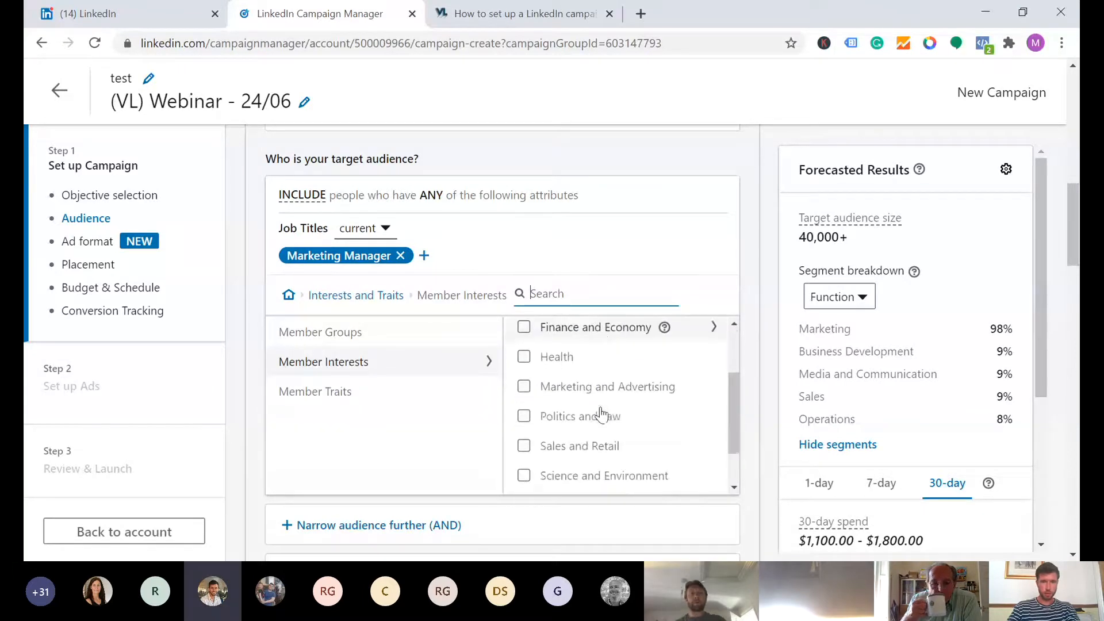
{"action": "left_click", "coordinate": [524, 373]}
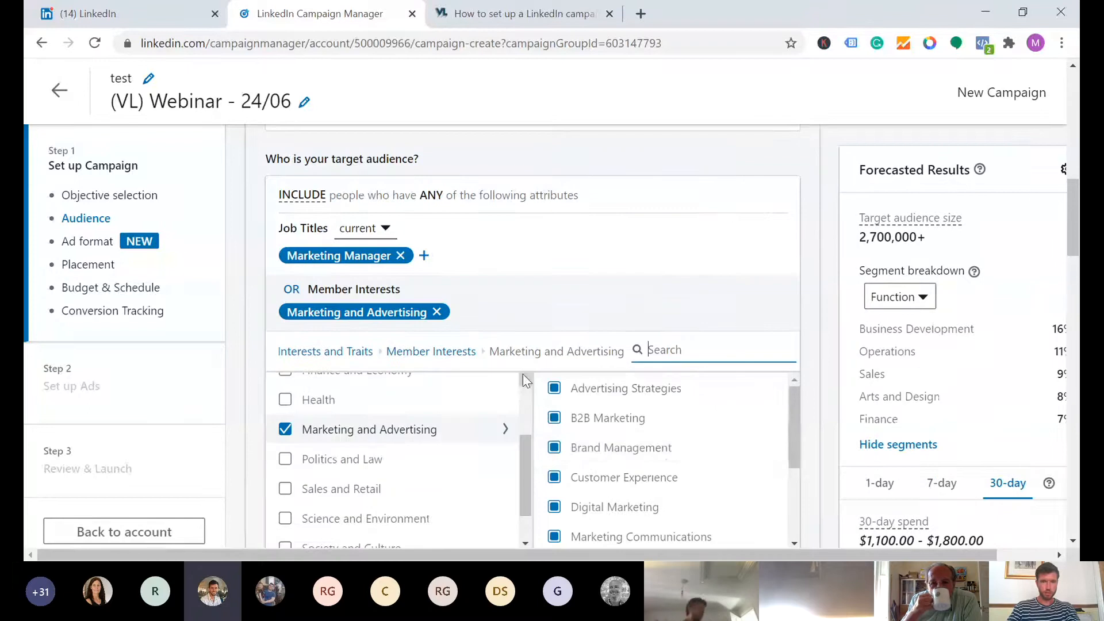
- Look through the sub-interests covered by the Marketing and Advertising member interest
{"action": "scroll", "coordinate": [632, 460], "scroll_direction": "down", "scroll_amount": 5}
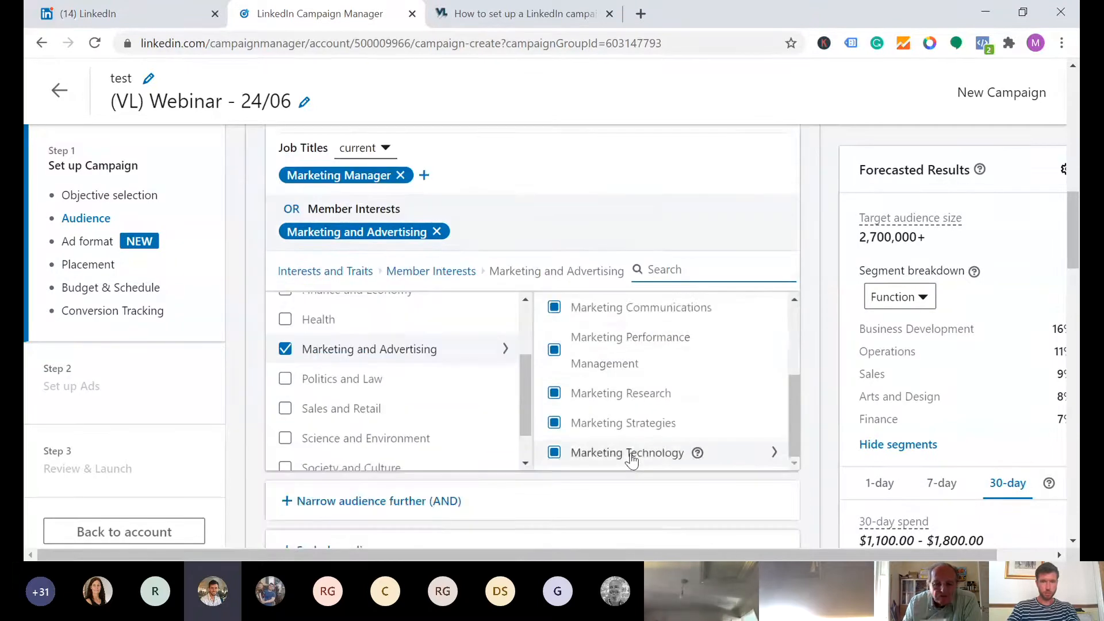
{"action": "scroll", "coordinate": [641, 391], "scroll_direction": "up", "scroll_amount": 3}
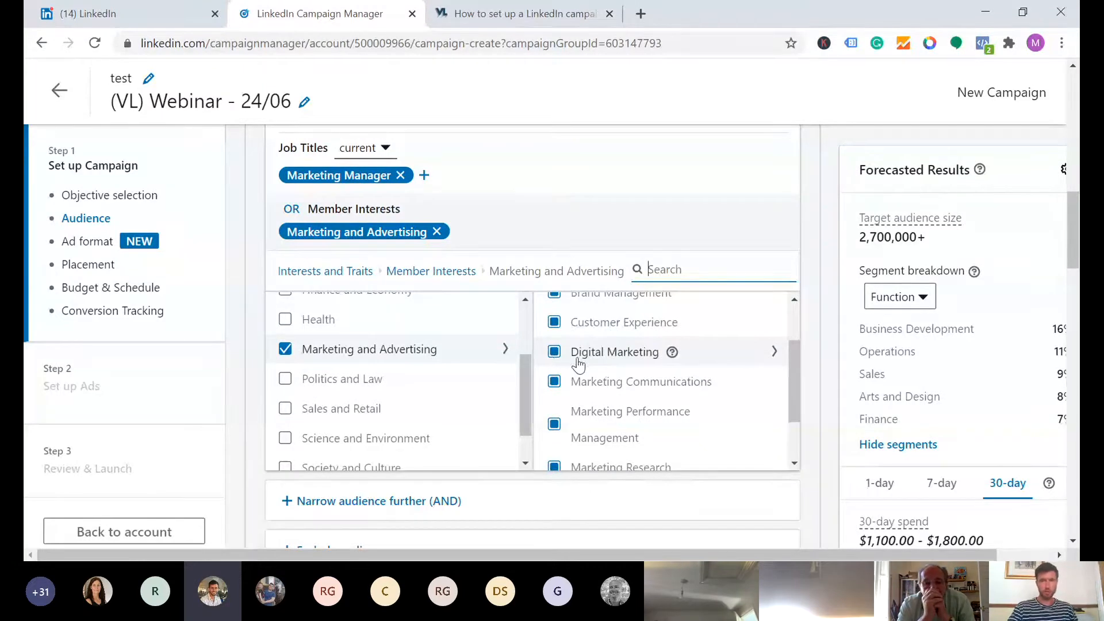
{"action": "scroll", "coordinate": [574, 362], "scroll_direction": "up", "scroll_amount": 2}
{"action": "scroll", "coordinate": [629, 334], "scroll_direction": "up", "scroll_amount": 1}
{"action": "scroll", "coordinate": [628, 336], "scroll_direction": "down", "scroll_amount": 5}
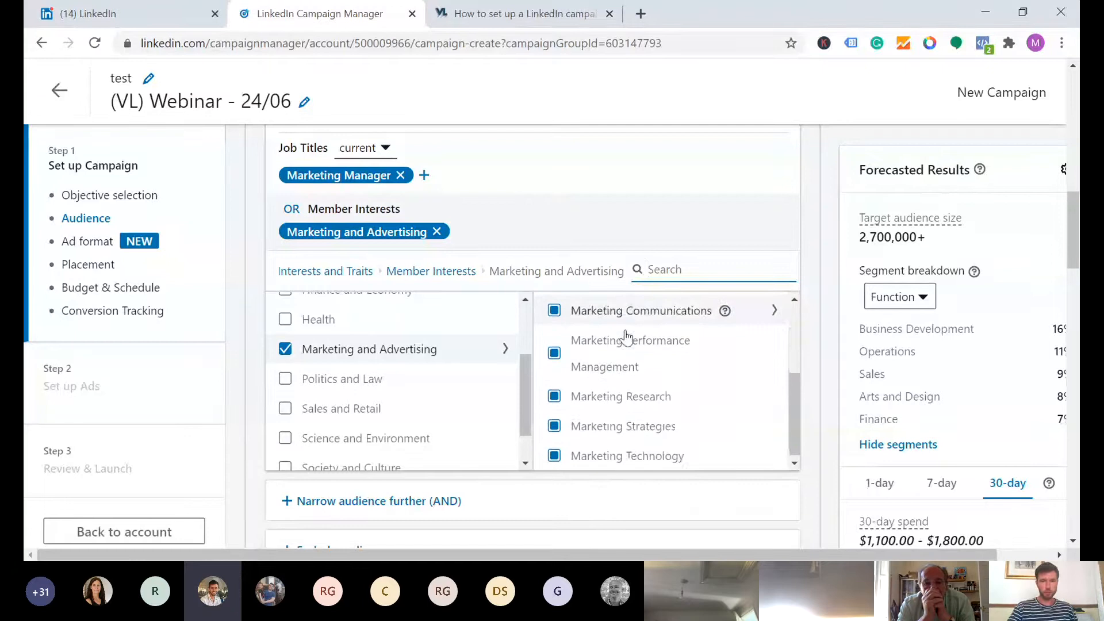
{"action": "left_click", "coordinate": [817, 254]}
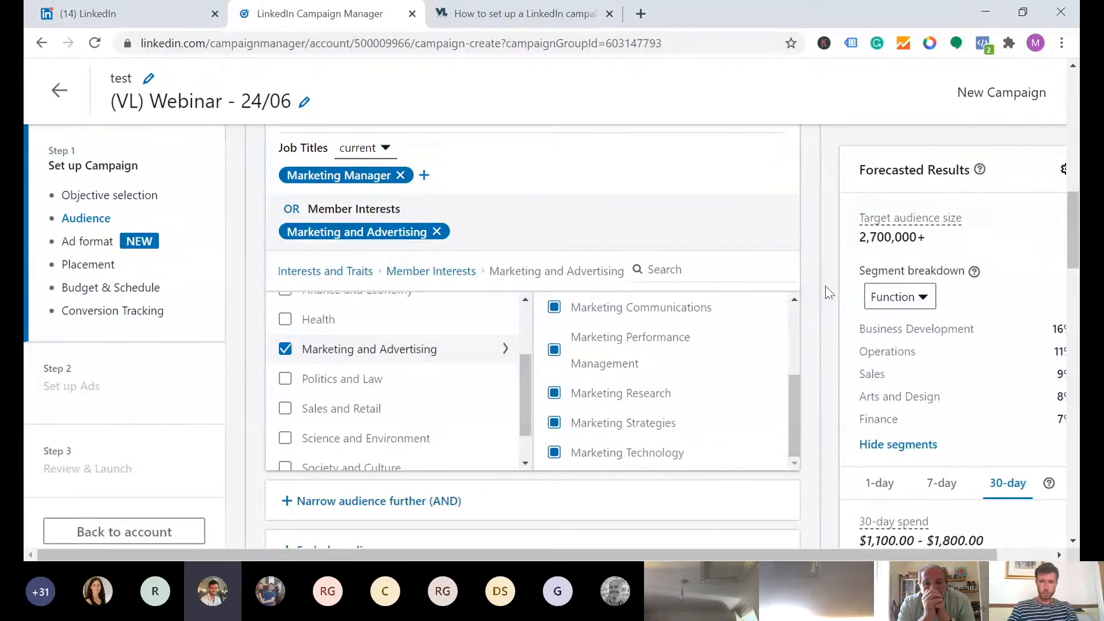
- Examine the forecasted results, checking the segment breakdown options and the job functions making up the audience
{"action": "scroll", "coordinate": [840, 311], "scroll_direction": "down", "scroll_amount": 3}
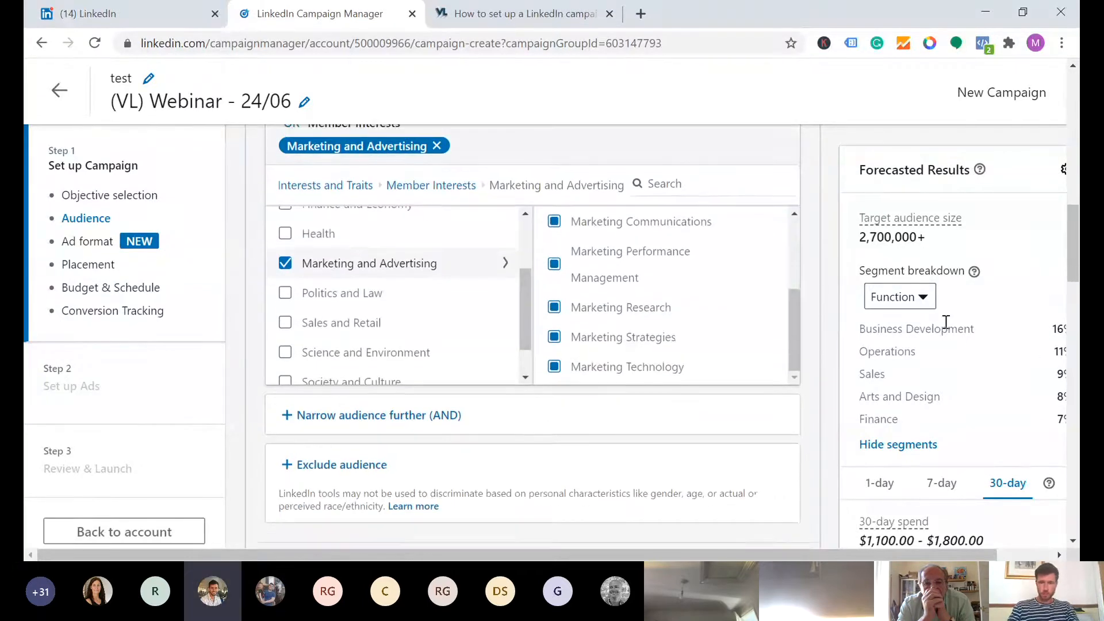
{"action": "scroll", "coordinate": [986, 381], "scroll_direction": "right", "scroll_amount": 1}
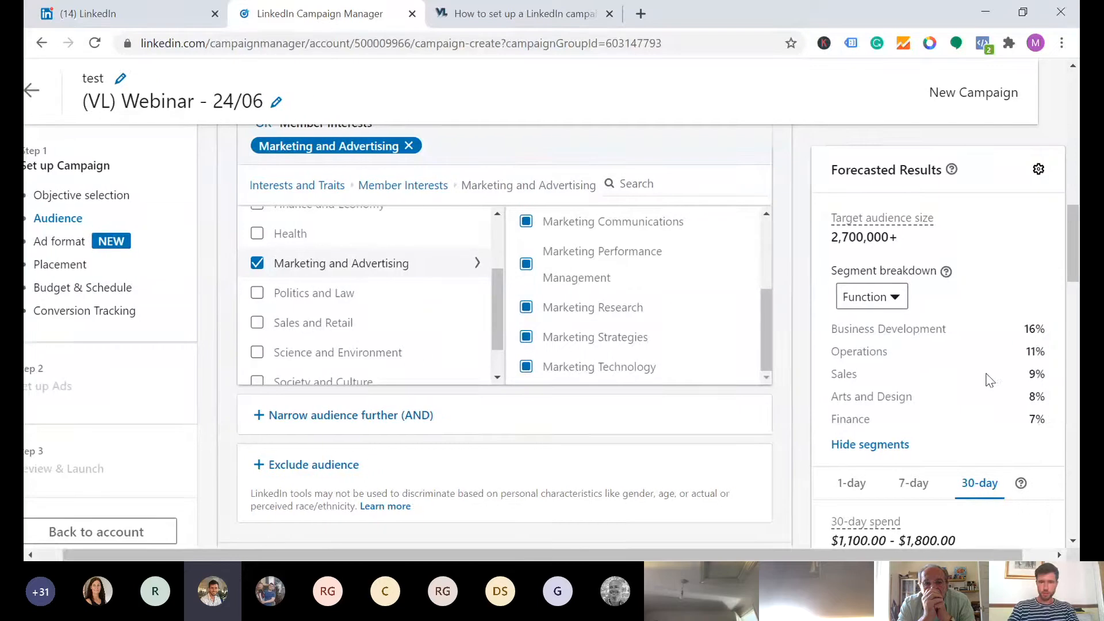
{"action": "left_click", "coordinate": [900, 305]}
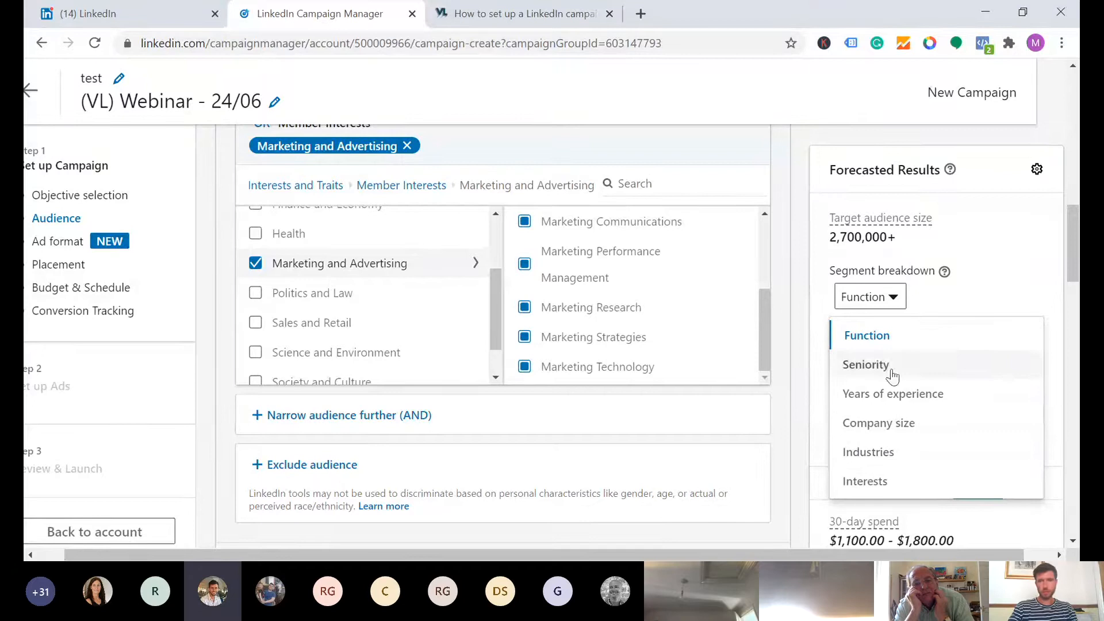
{"action": "left_click", "coordinate": [816, 285]}
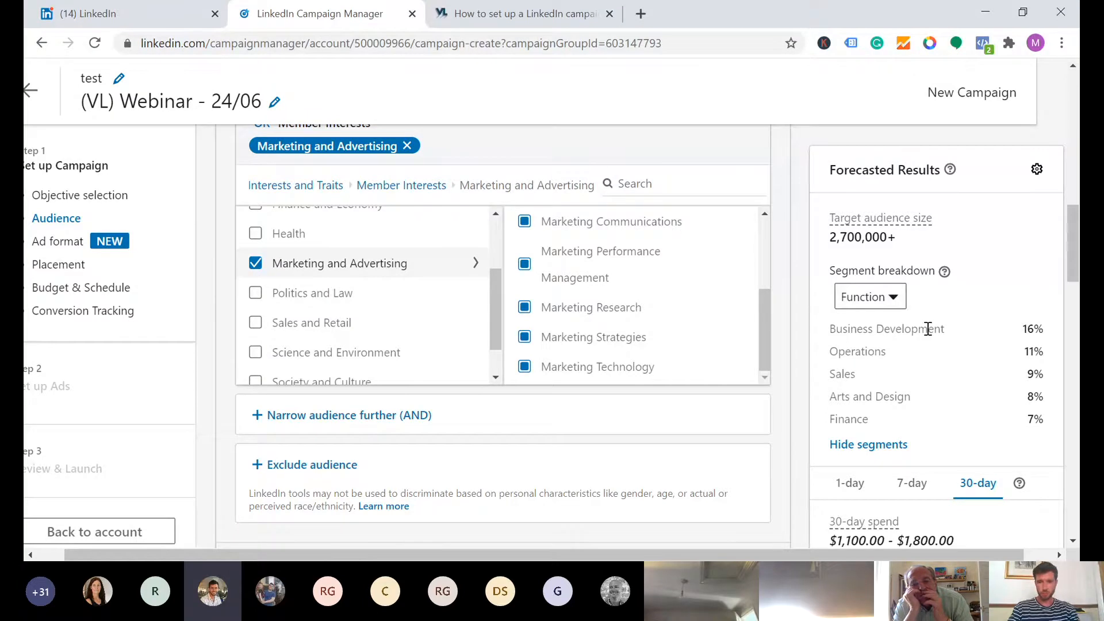
{"action": "double_click", "coordinate": [859, 329]}
{"action": "mouse_move", "coordinate": [859, 329]}
{"action": "left_mouse_down"}
{"action": "mouse_move", "coordinate": [954, 327]}
{"action": "mouse_move", "coordinate": [872, 332]}
{"action": "left_mouse_up"}
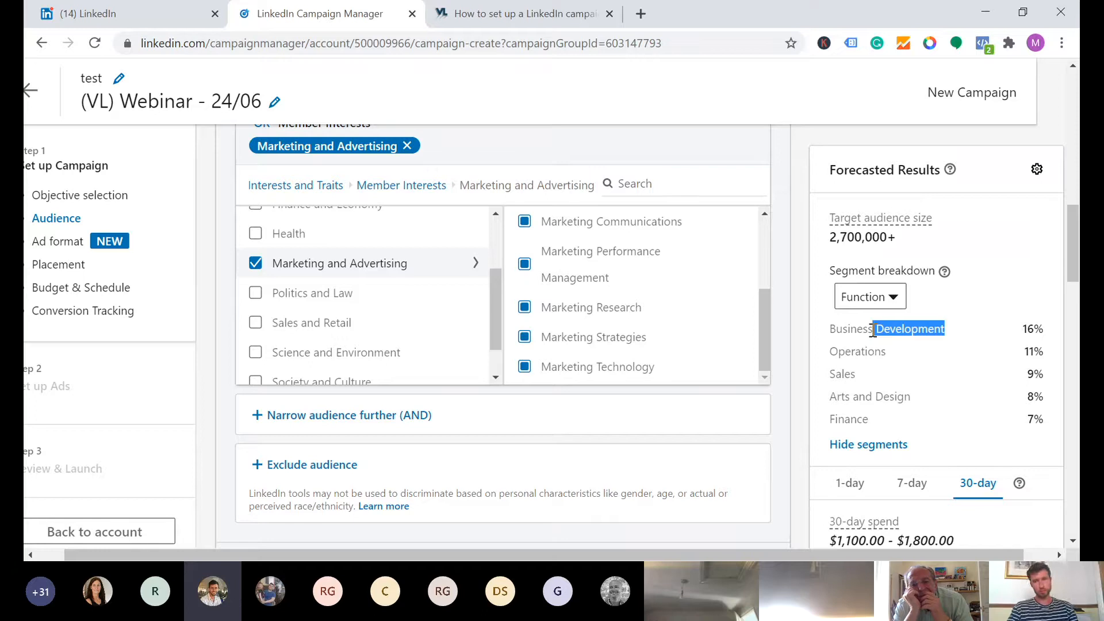
{"action": "left_click", "coordinate": [873, 331]}
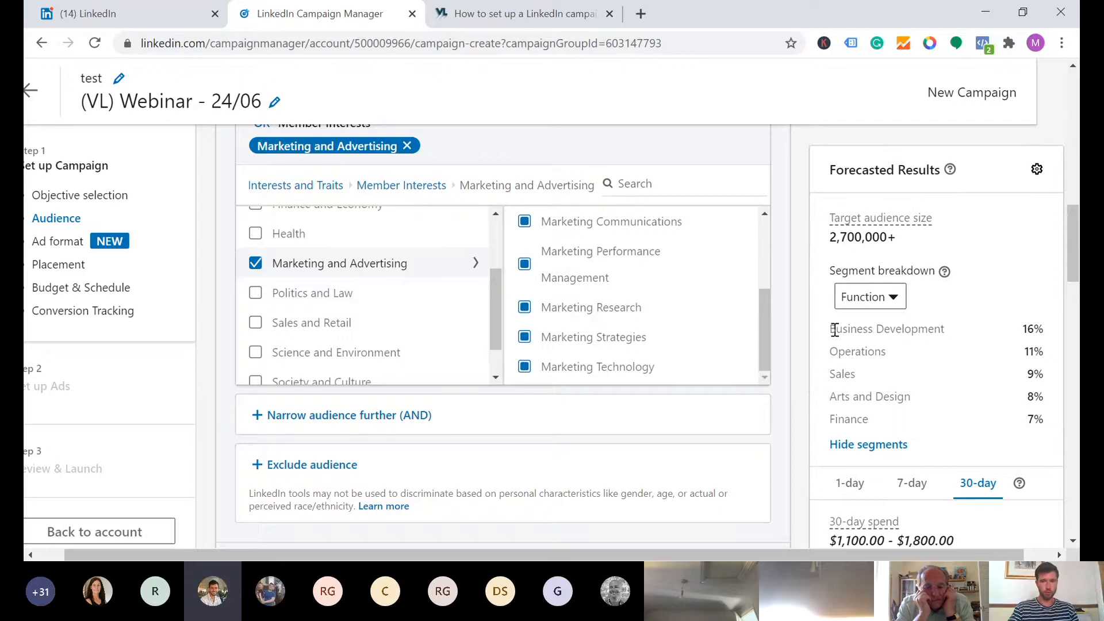
{"action": "scroll", "coordinate": [834, 330], "scroll_direction": "down", "scroll_amount": 1}
{"action": "scroll", "coordinate": [834, 336], "scroll_direction": "down", "scroll_amount": 1}
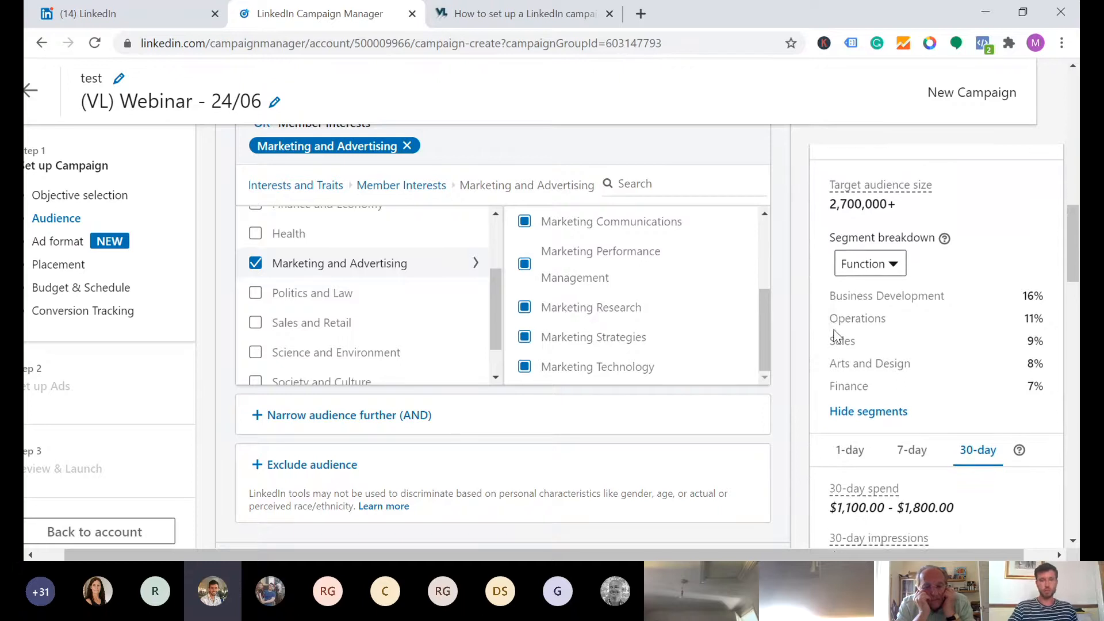
- Start an audience exclusion, search for "business dev" and exclude the member skill Business Development
{"action": "left_click", "coordinate": [255, 467]}
{"action": "scroll", "coordinate": [394, 374], "scroll_direction": "down", "scroll_amount": 2}
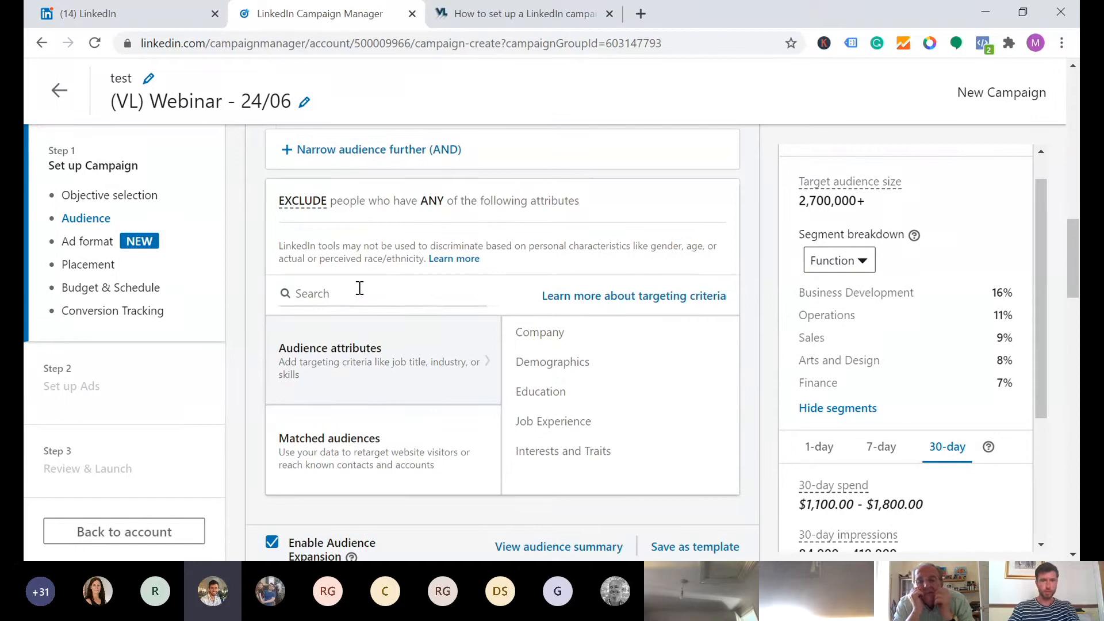
{"action": "left_click", "coordinate": [360, 289]}
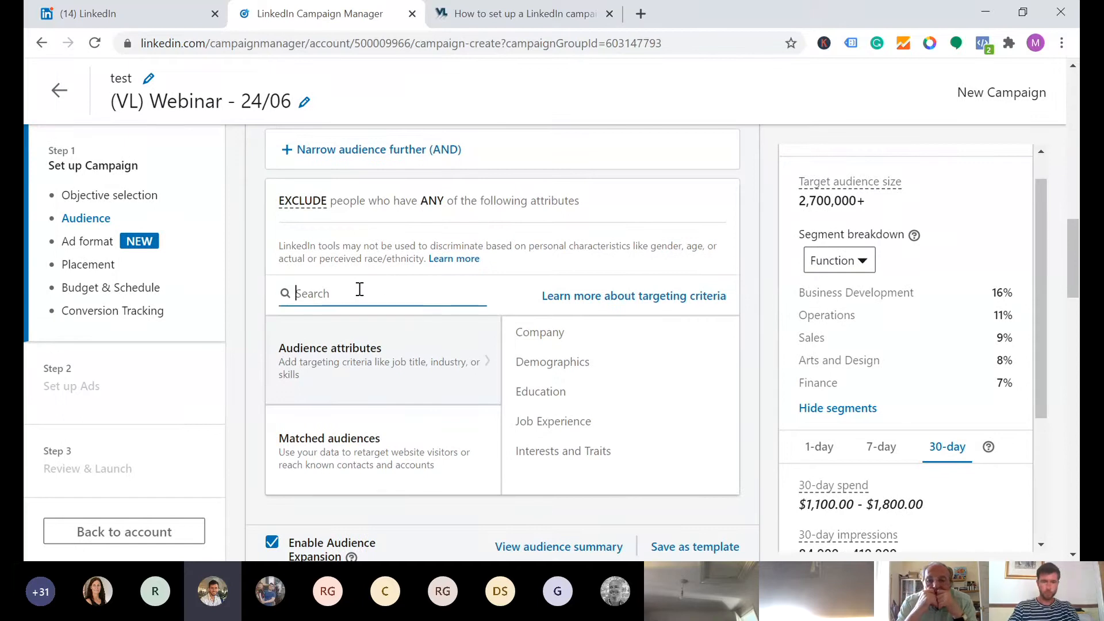
{"action": "type", "text": "business"}
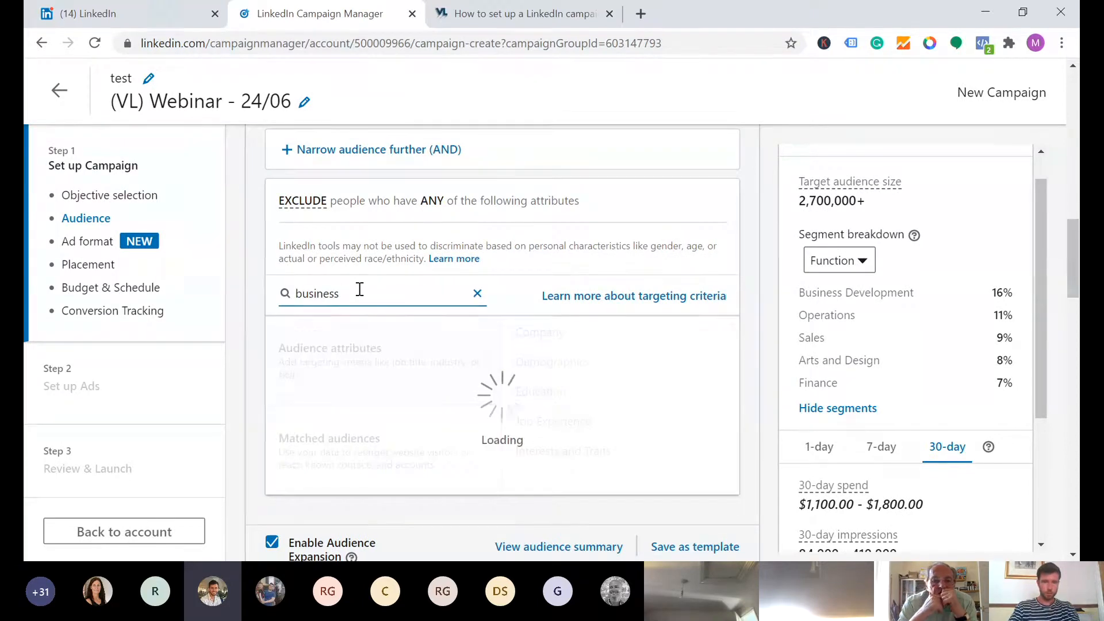
{"action": "type", "text": " dev"}
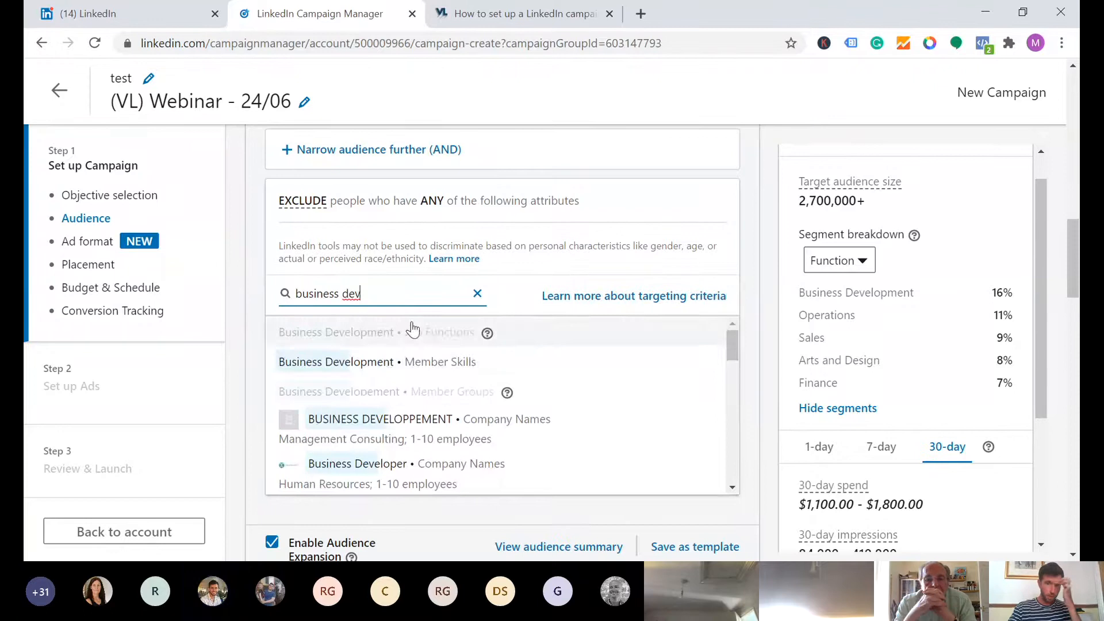
{"action": "left_click", "coordinate": [331, 364]}
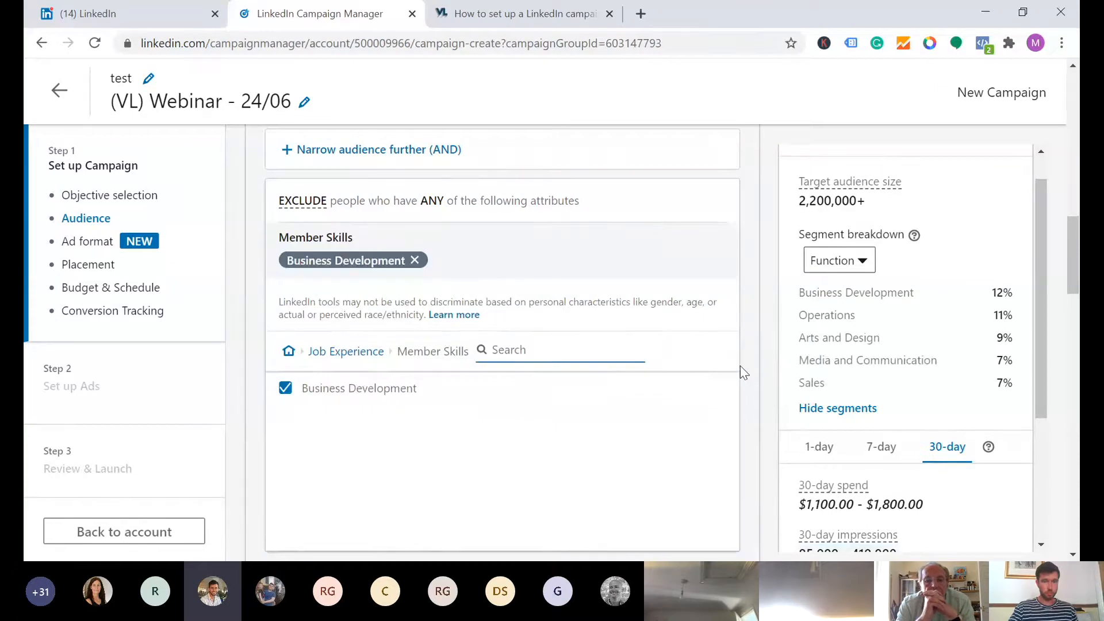
- Review the included and excluded attributes and remove the Business Development skill from the exclusions
{"action": "scroll", "coordinate": [739, 366], "scroll_direction": "up", "scroll_amount": 1}
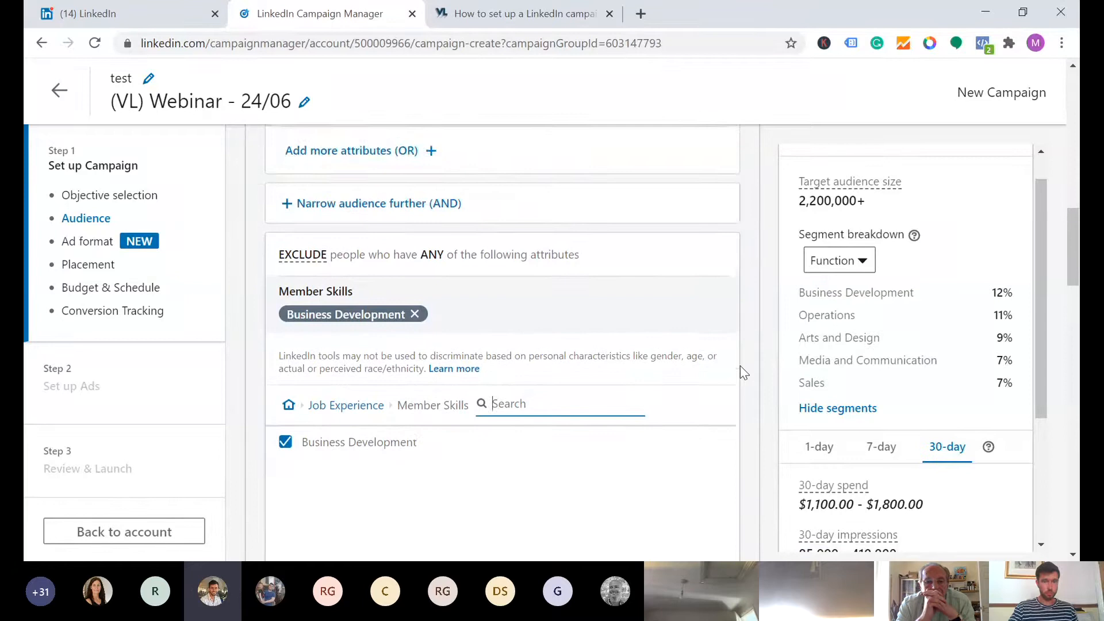
{"action": "scroll", "coordinate": [403, 281], "scroll_direction": "up", "scroll_amount": 1}
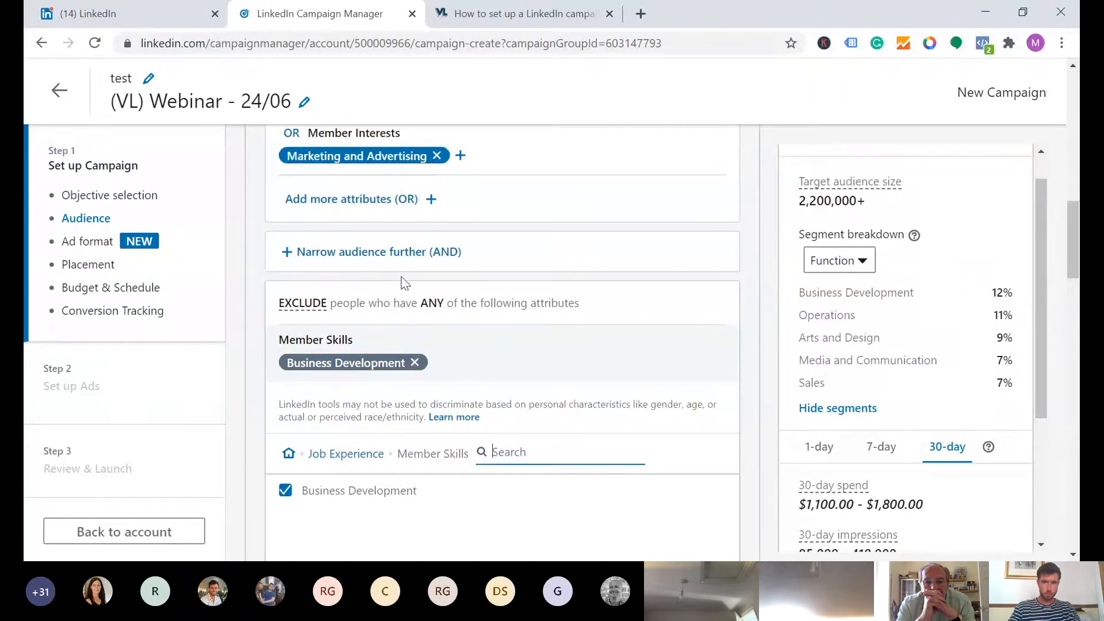
{"action": "scroll", "coordinate": [763, 345], "scroll_direction": "up", "scroll_amount": 1}
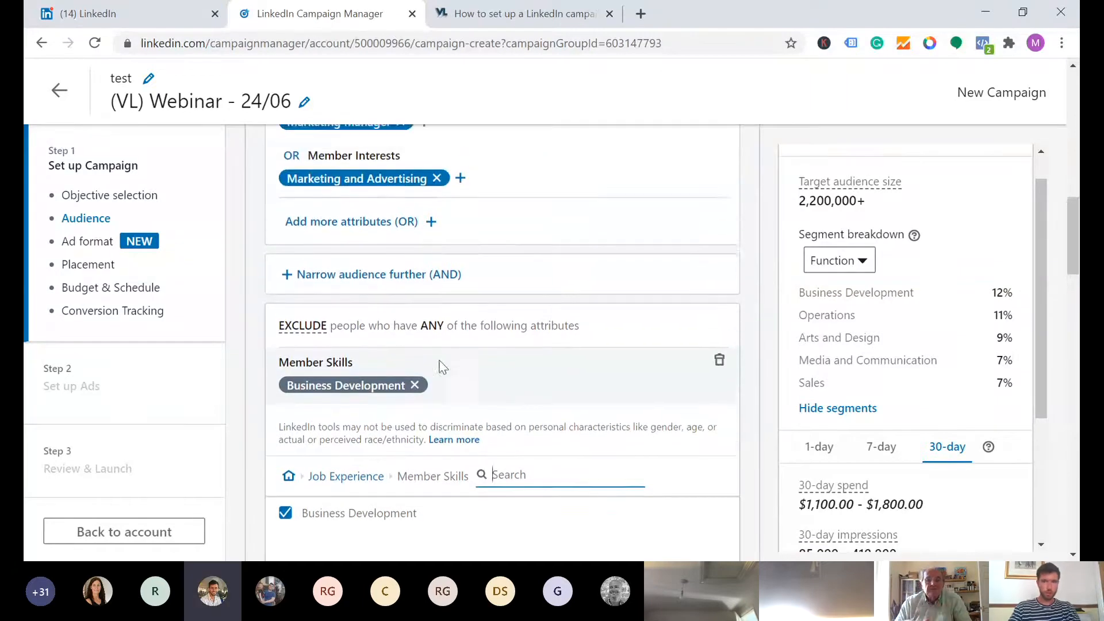
{"action": "scroll", "coordinate": [463, 294], "scroll_direction": "up", "scroll_amount": 1}
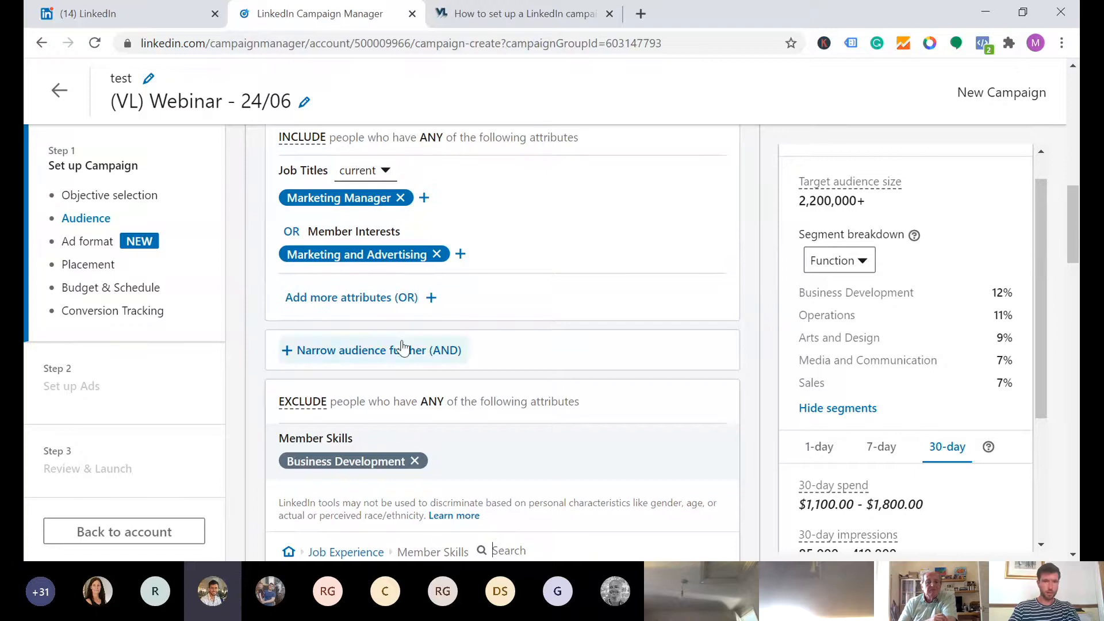
{"action": "left_click", "coordinate": [405, 199]}
{"action": "scroll", "coordinate": [437, 253], "scroll_direction": "down", "scroll_amount": 1}
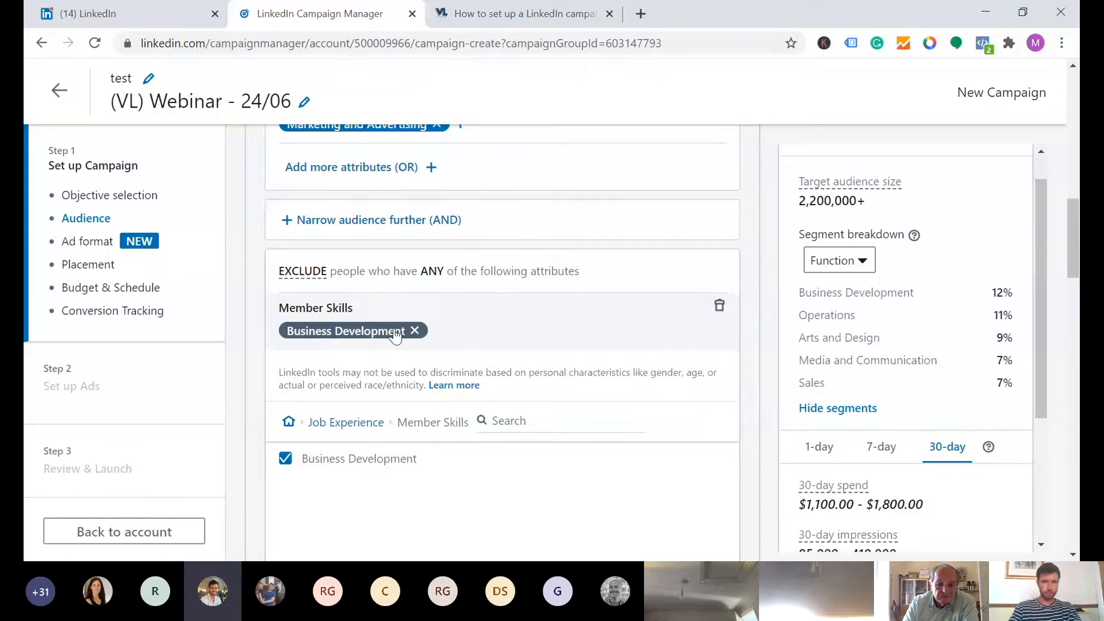
{"action": "left_click", "coordinate": [358, 335]}
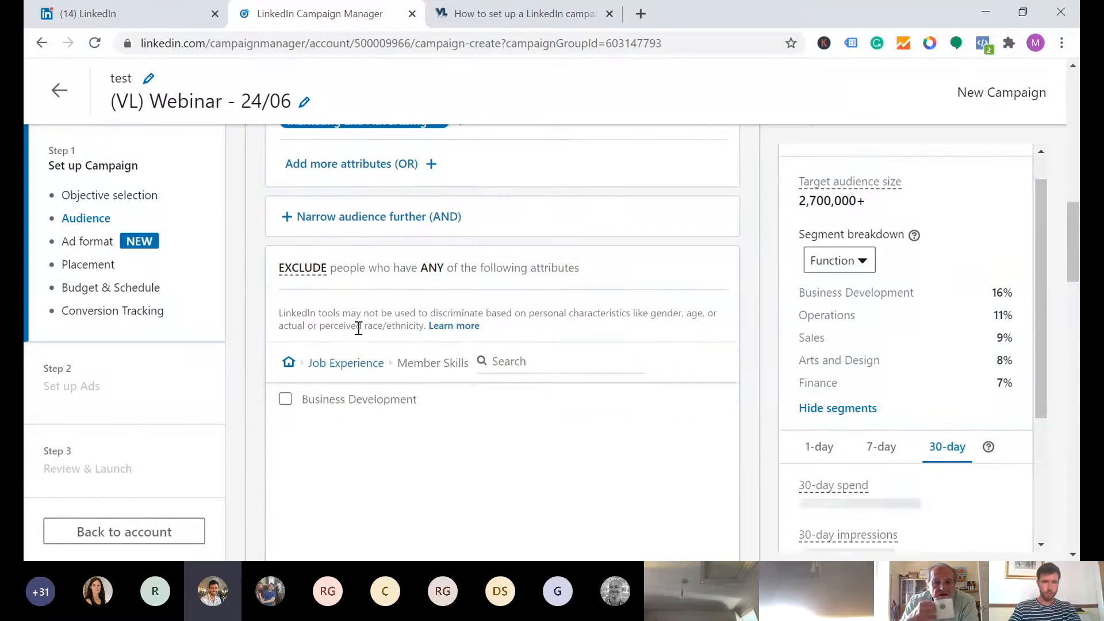
- Search all exclusion attributes for "business devel" and exclude the Business Development job function
{"action": "left_click", "coordinate": [534, 361]}
{"action": "type", "text": "business dev"}
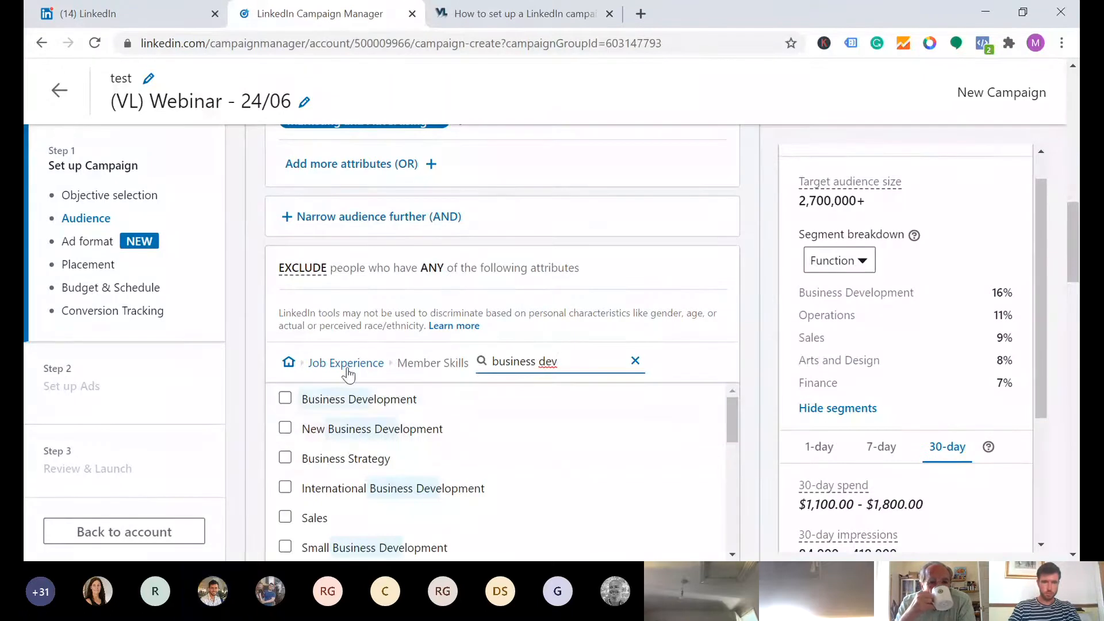
{"action": "left_click", "coordinate": [293, 364]}
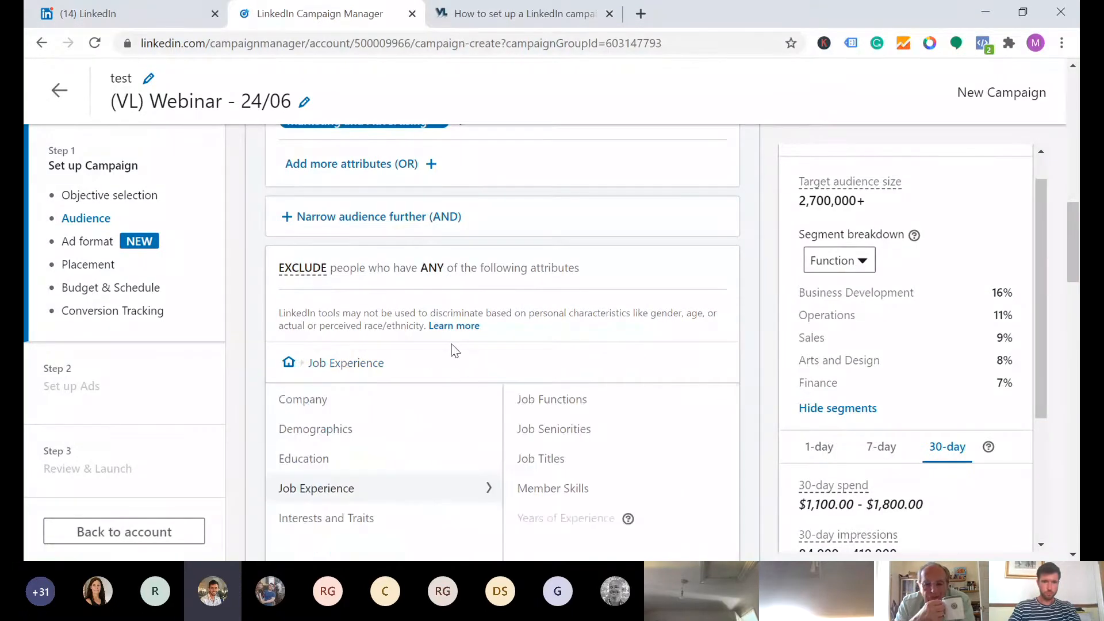
{"action": "left_click", "coordinate": [289, 366]}
{"action": "type", "text": "business d"}
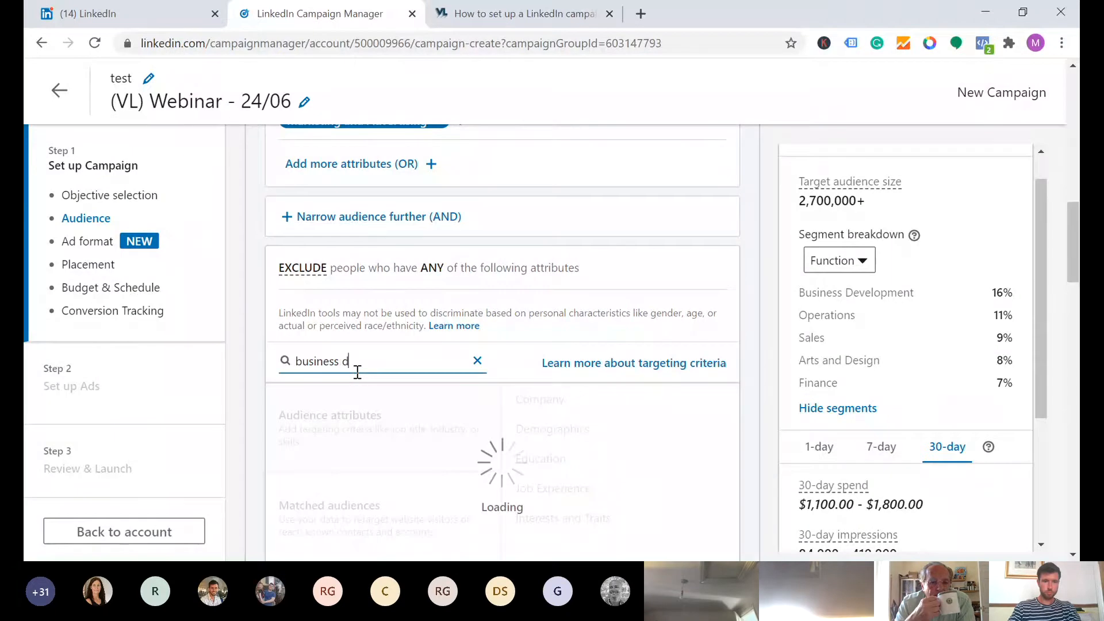
{"action": "type", "text": "evel"}
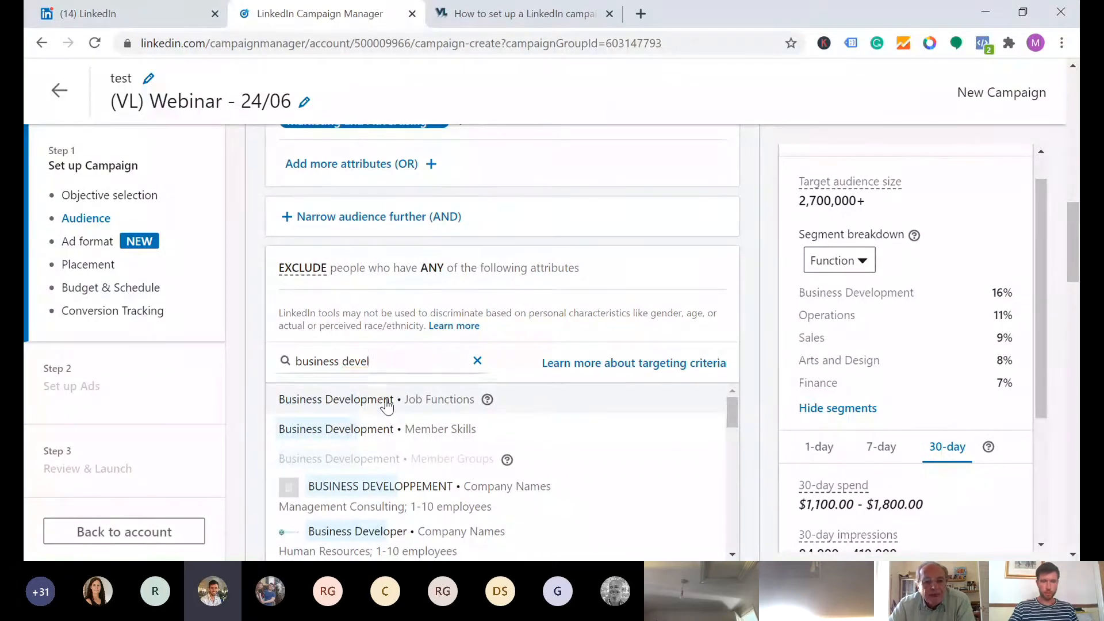
{"action": "left_click", "coordinate": [387, 406]}
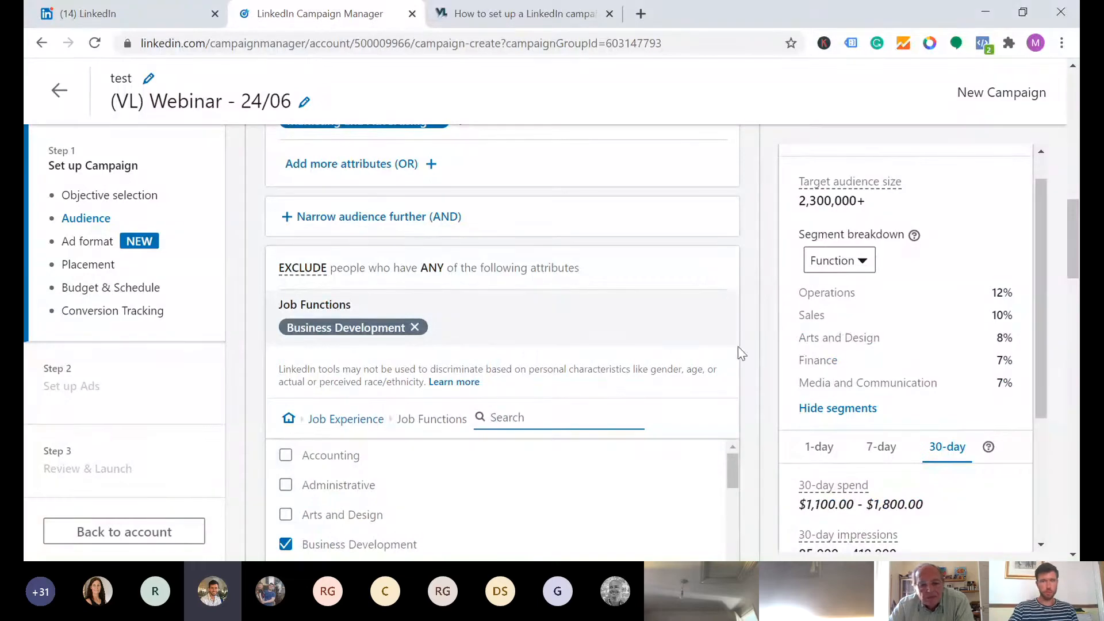
{"action": "left_click", "coordinate": [771, 331]}
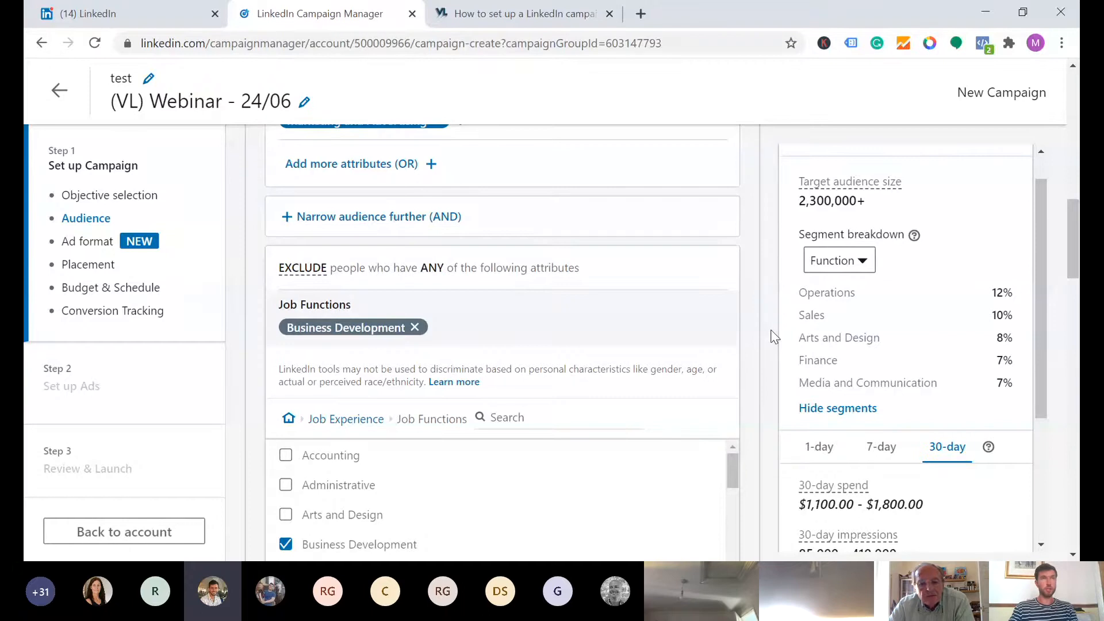
- Look through the available ad formats and the placement settings below the audience section
{"action": "scroll", "coordinate": [773, 336], "scroll_direction": "down", "scroll_amount": 1}
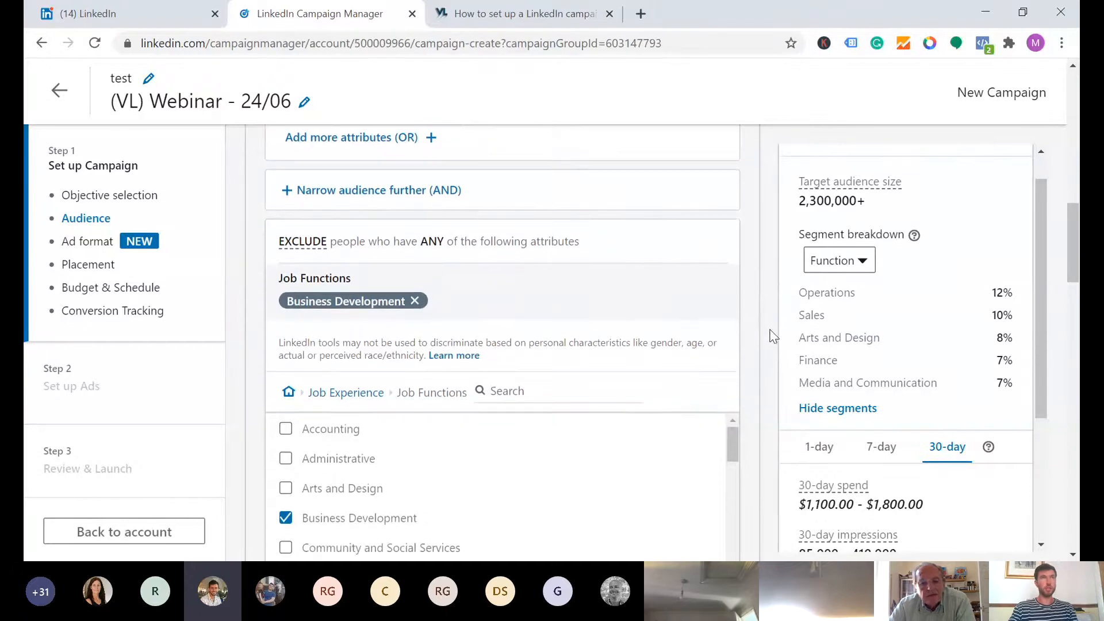
{"action": "scroll", "coordinate": [767, 330], "scroll_direction": "down", "scroll_amount": 3}
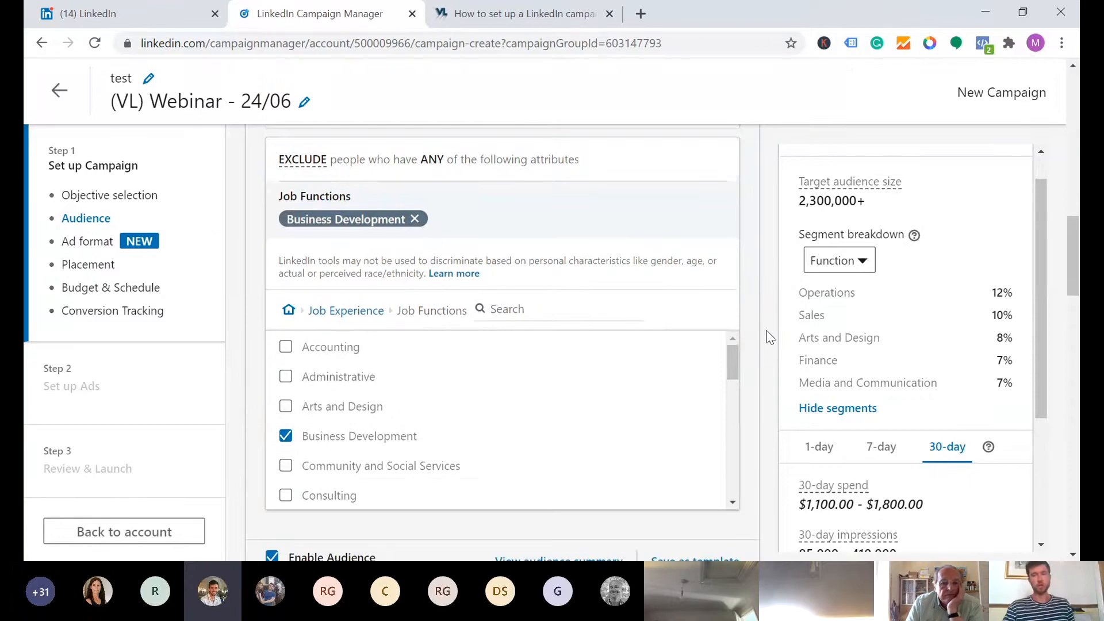
{"action": "scroll", "coordinate": [770, 337], "scroll_direction": "down", "scroll_amount": 3}
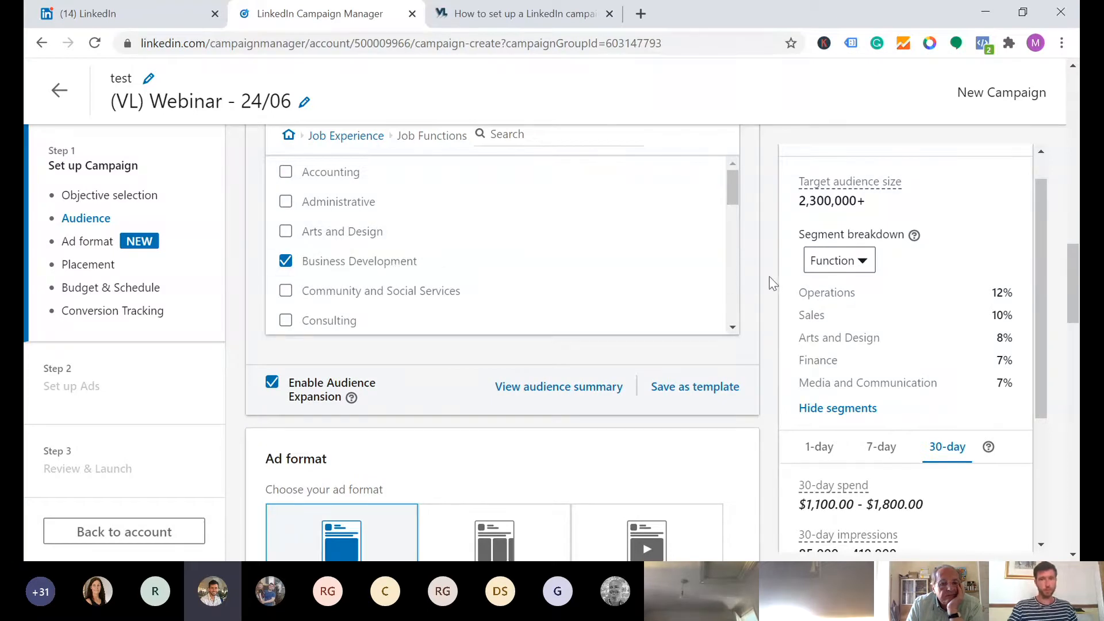
{"action": "scroll", "coordinate": [764, 305], "scroll_direction": "down", "scroll_amount": 4}
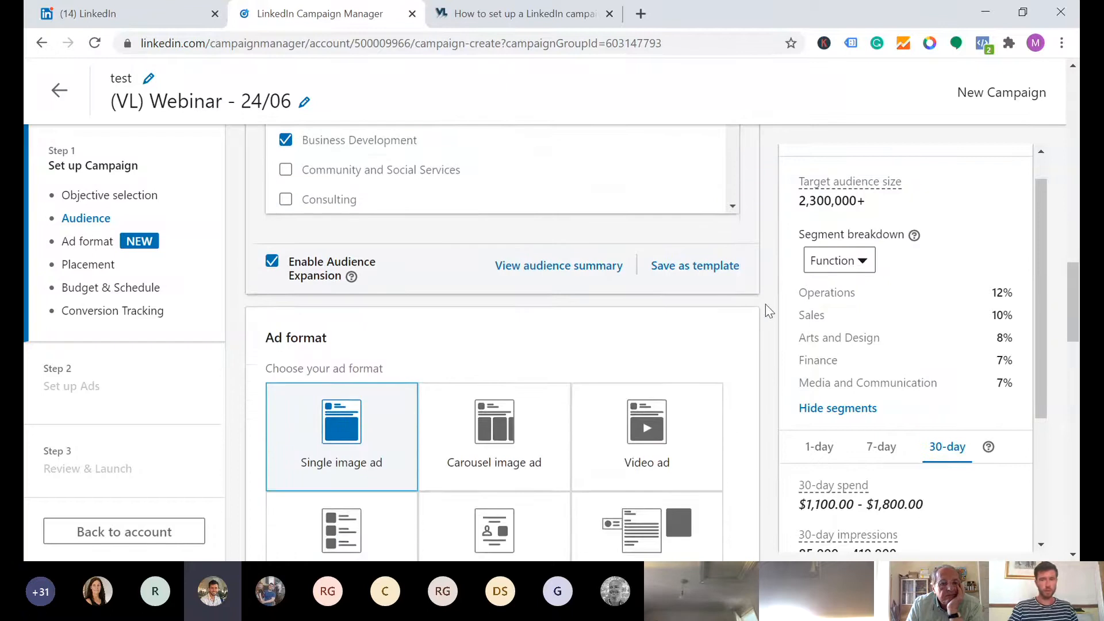
{"action": "scroll", "coordinate": [765, 305], "scroll_direction": "down", "scroll_amount": 2}
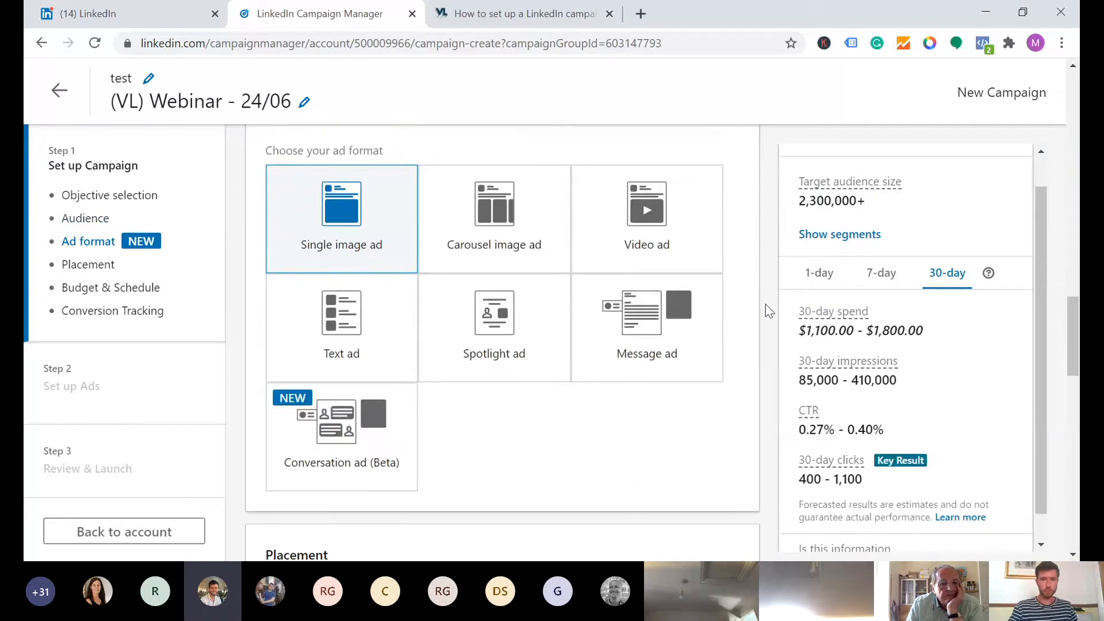
{"action": "scroll", "coordinate": [765, 304], "scroll_direction": "up", "scroll_amount": 1}
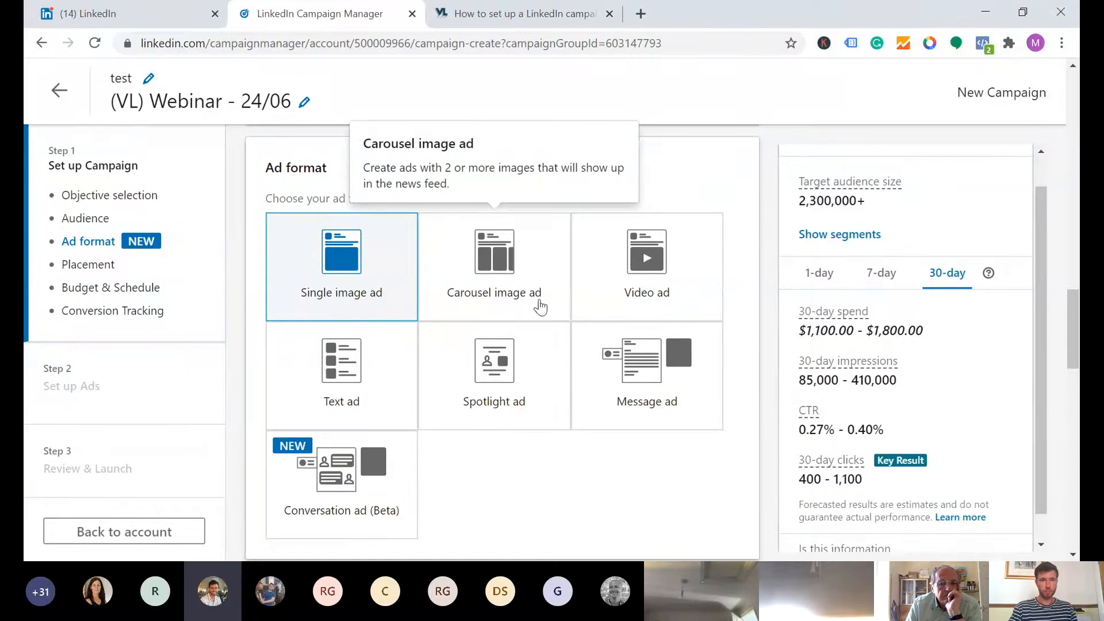
{"action": "scroll", "coordinate": [547, 302], "scroll_direction": "down", "scroll_amount": 1}
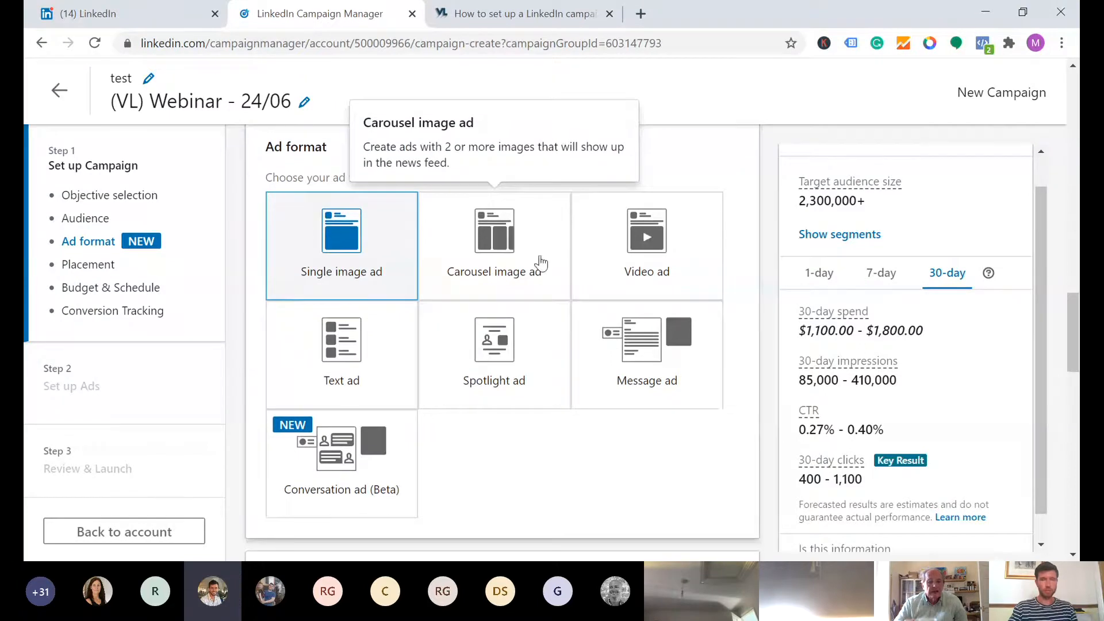
{"action": "scroll", "coordinate": [534, 447], "scroll_direction": "down", "scroll_amount": 1}
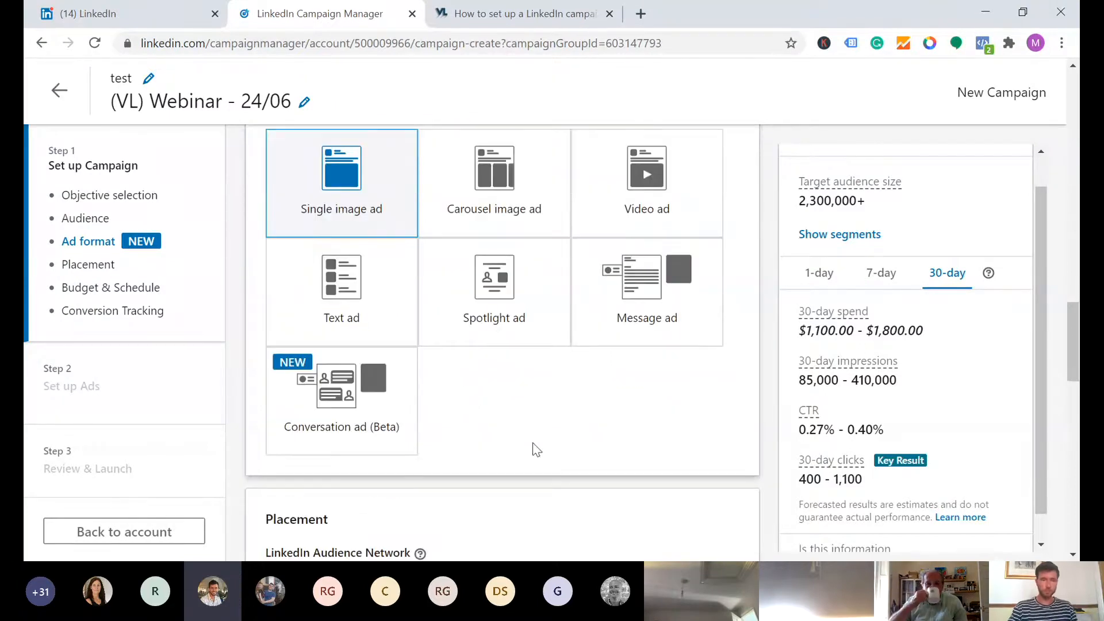
{"action": "scroll", "coordinate": [472, 400], "scroll_direction": "down", "scroll_amount": 1}
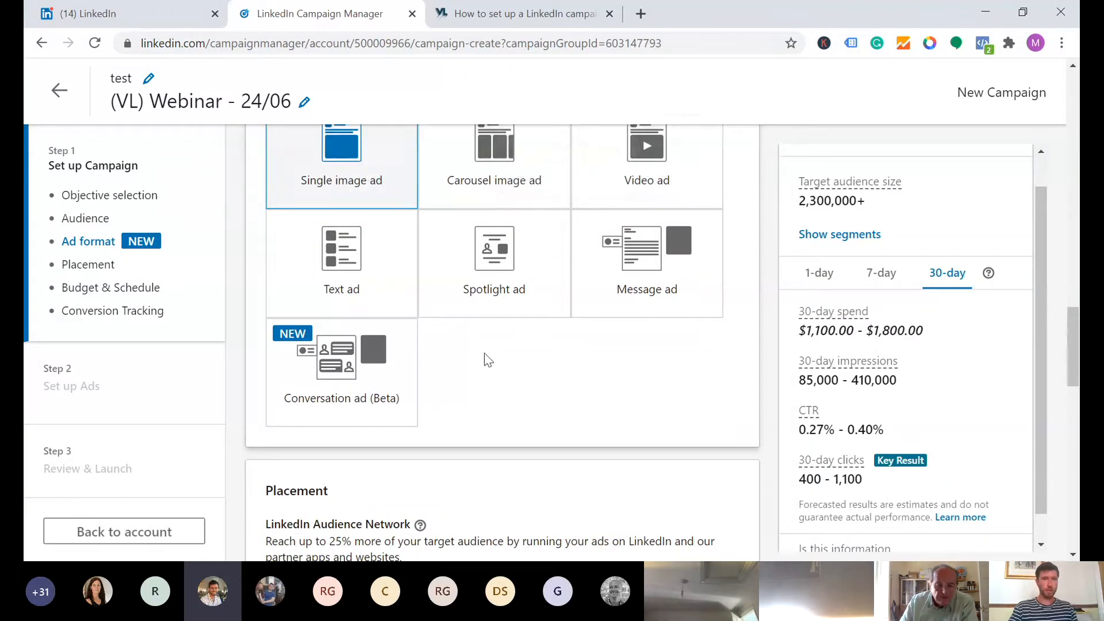
{"action": "scroll", "coordinate": [487, 359], "scroll_direction": "down", "scroll_amount": 1}
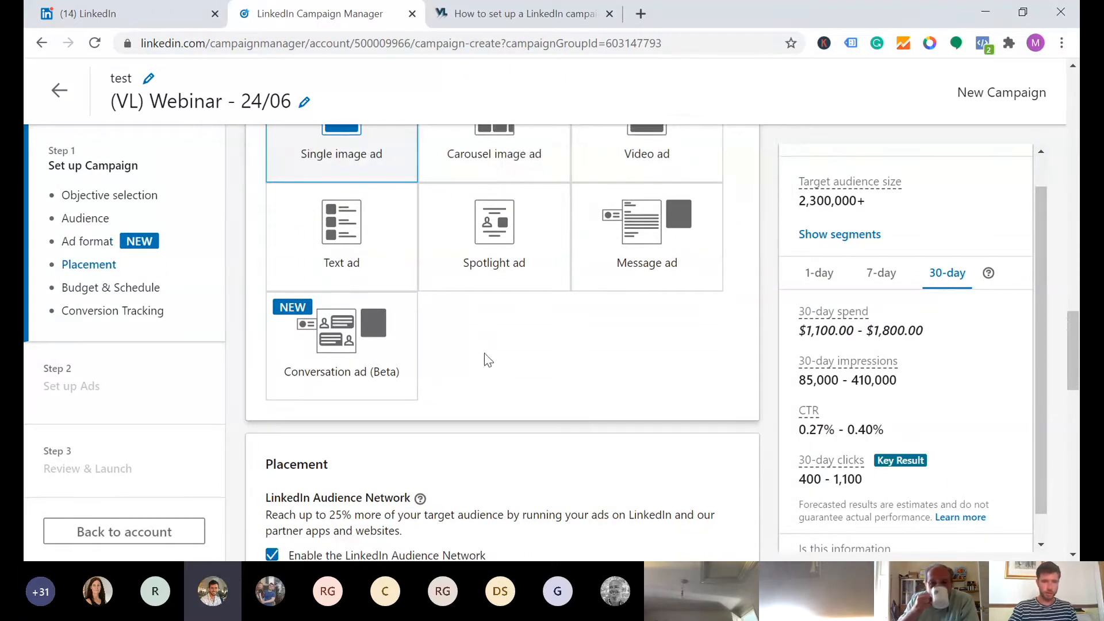
{"action": "scroll", "coordinate": [475, 336], "scroll_direction": "down", "scroll_amount": 2}
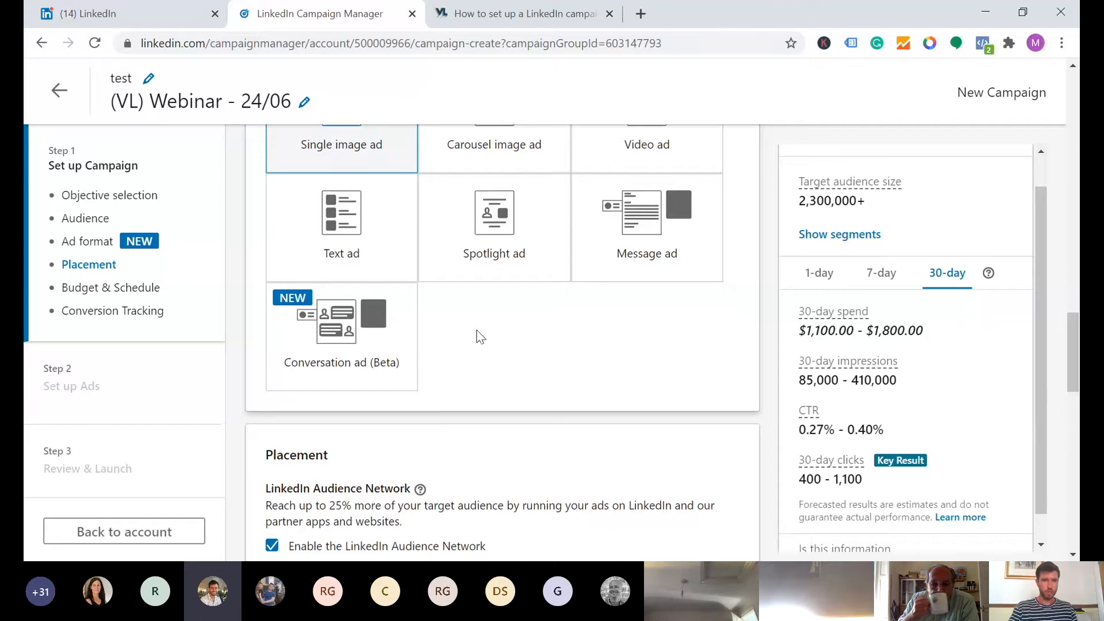
{"action": "scroll", "coordinate": [481, 337], "scroll_direction": "down", "scroll_amount": 3}
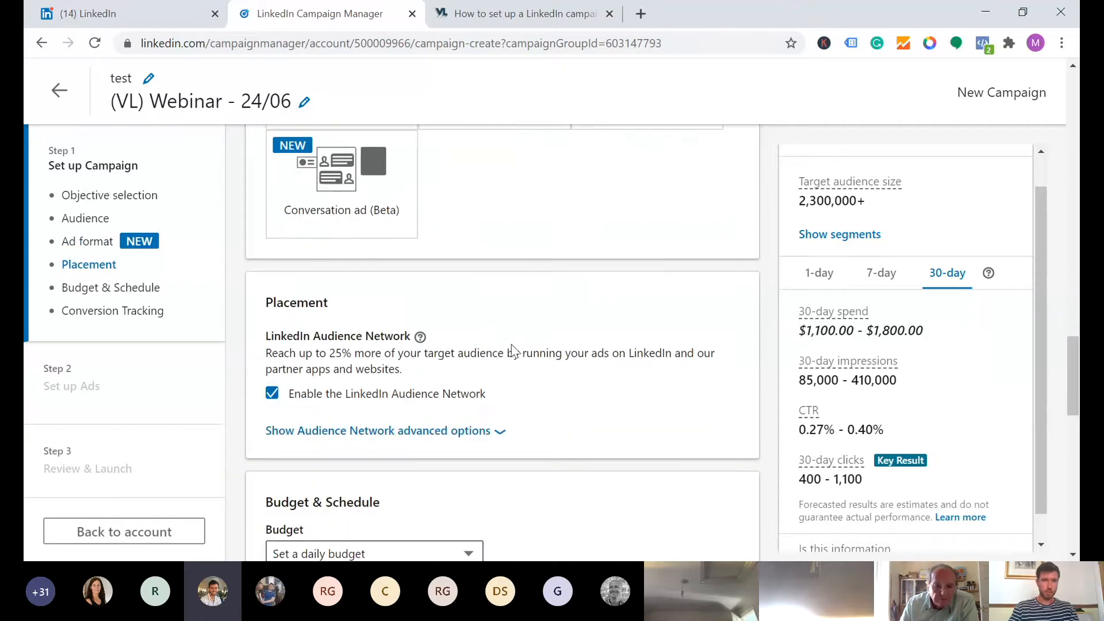
- Turn off Audience Expansion for the campaign's target audience
{"action": "scroll", "coordinate": [515, 351], "scroll_direction": "up", "scroll_amount": 4}
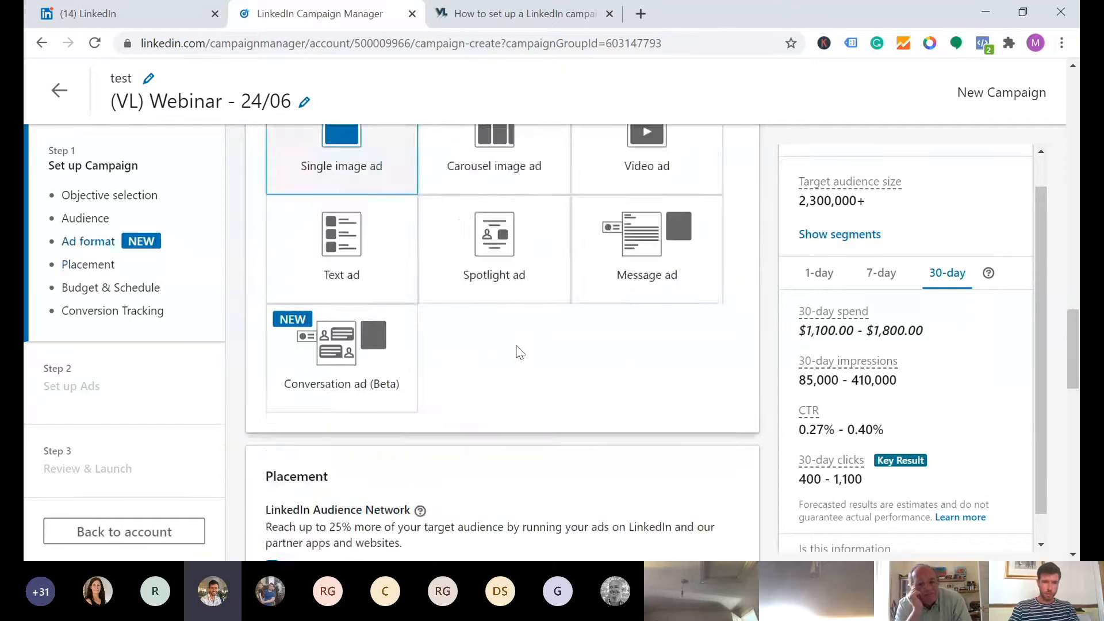
{"action": "scroll", "coordinate": [520, 352], "scroll_direction": "up", "scroll_amount": 5}
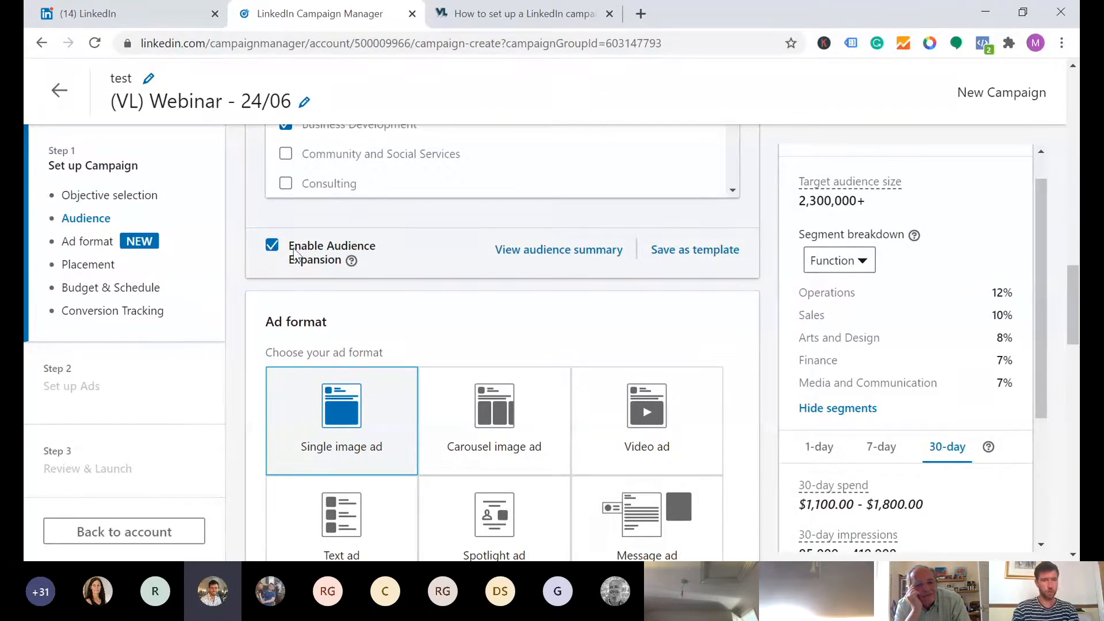
{"action": "left_click", "coordinate": [286, 253]}
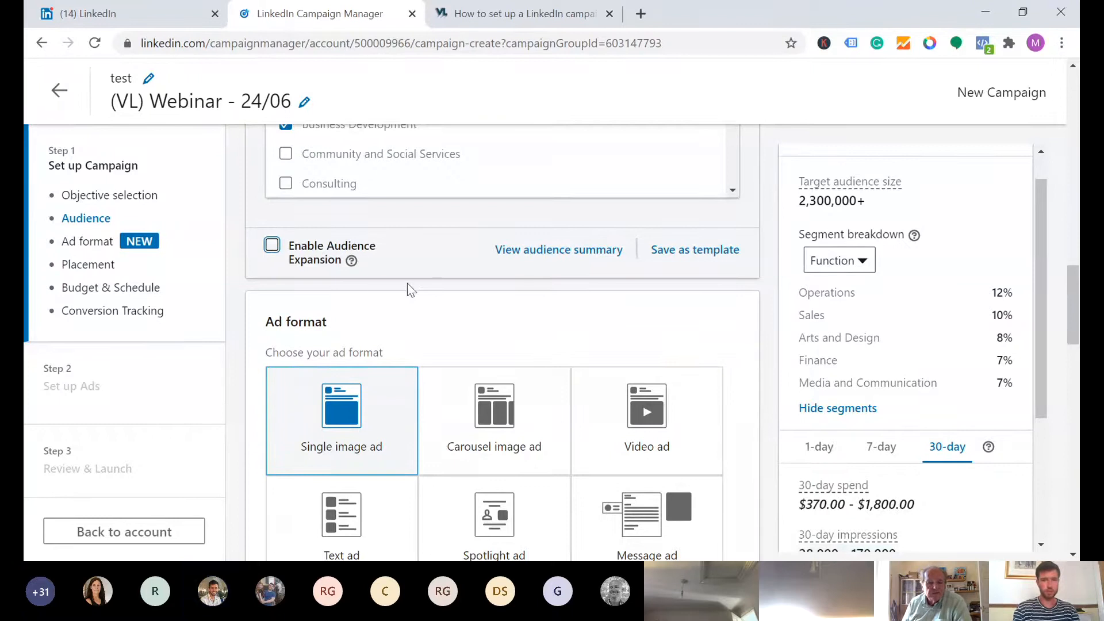
- Disable the LinkedIn Audience Network in the campaign's placement settings
{"action": "scroll", "coordinate": [409, 289], "scroll_direction": "down", "scroll_amount": 1}
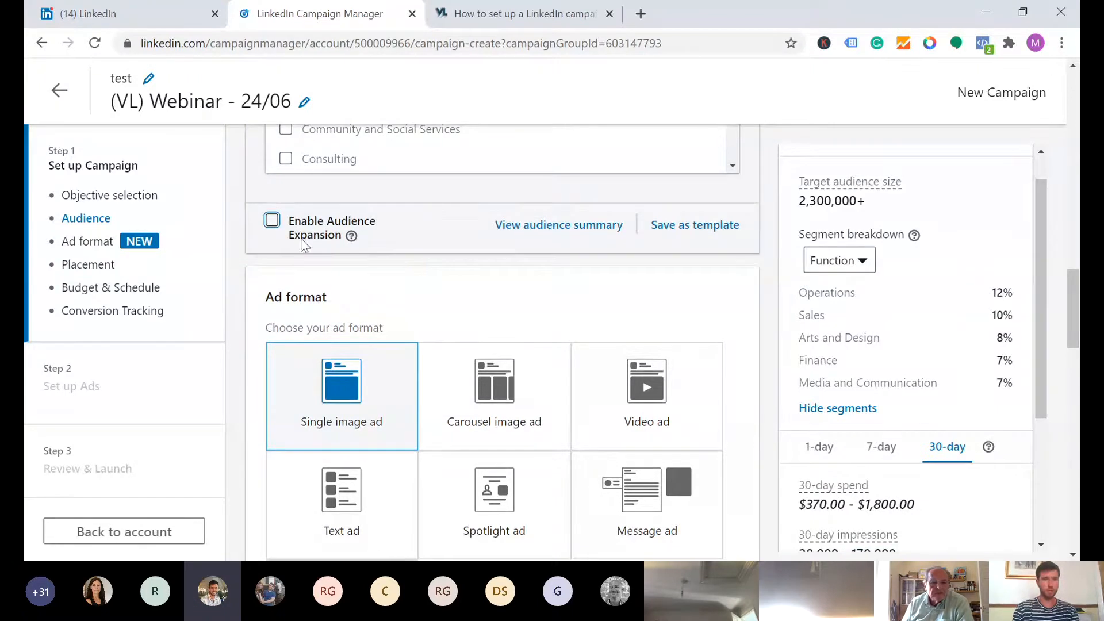
{"action": "scroll", "coordinate": [620, 274], "scroll_direction": "down", "scroll_amount": 1}
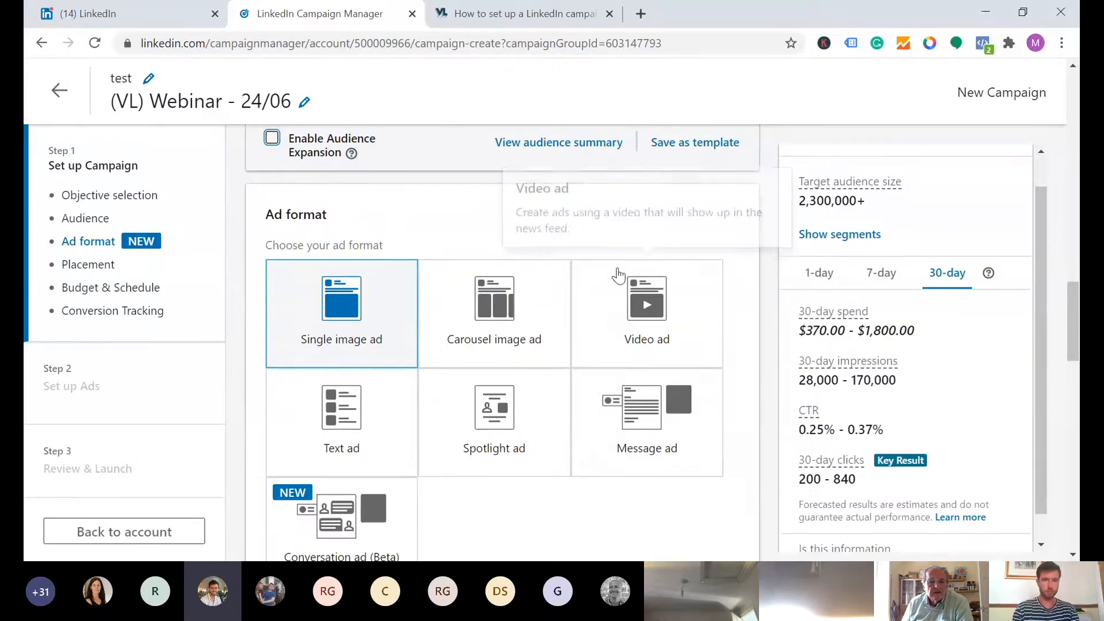
{"action": "scroll", "coordinate": [460, 226], "scroll_direction": "down", "scroll_amount": 5}
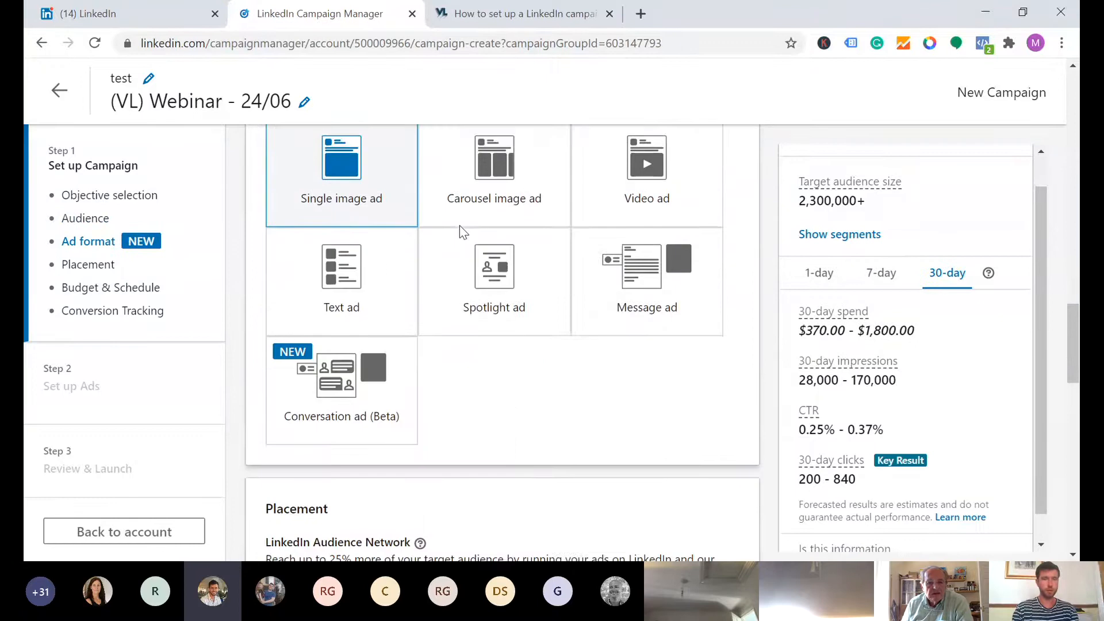
{"action": "scroll", "coordinate": [483, 330], "scroll_direction": "down", "scroll_amount": 2}
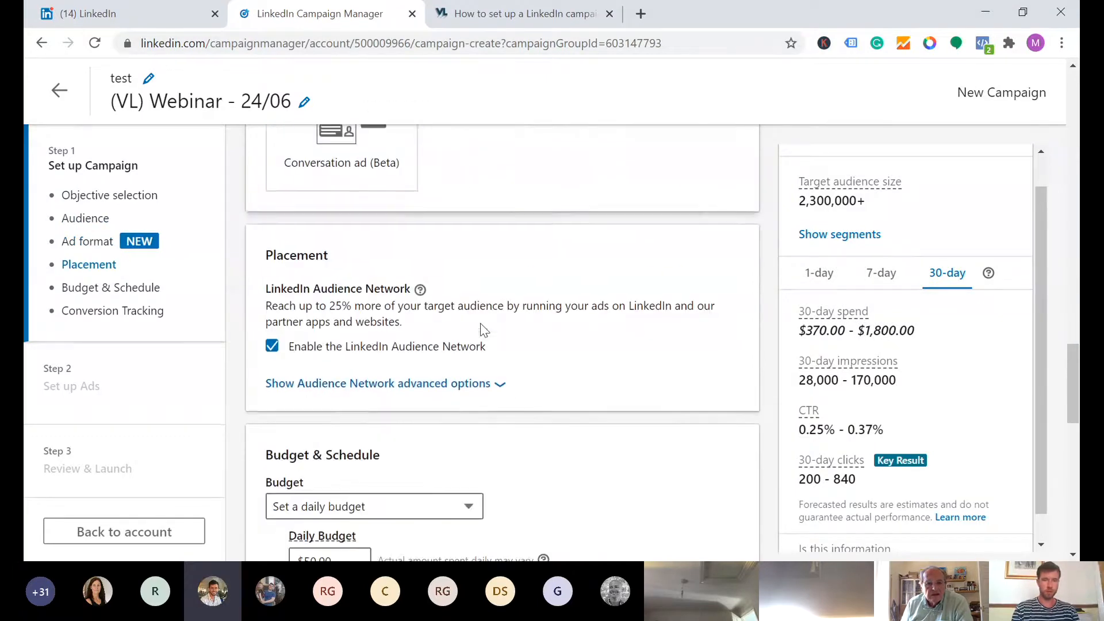
{"action": "left_click", "coordinate": [272, 346]}
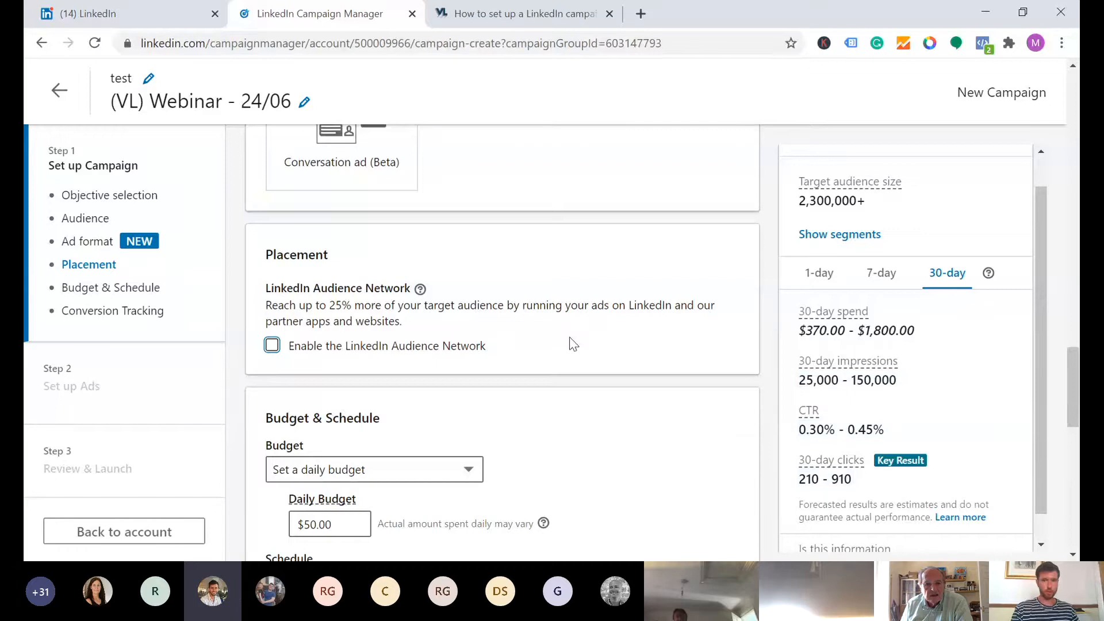
- Examine the budget, schedule and bid type settings, including the budget type selection
{"action": "scroll", "coordinate": [573, 343], "scroll_direction": "down", "scroll_amount": 1}
{"action": "scroll", "coordinate": [573, 344], "scroll_direction": "down", "scroll_amount": 1}
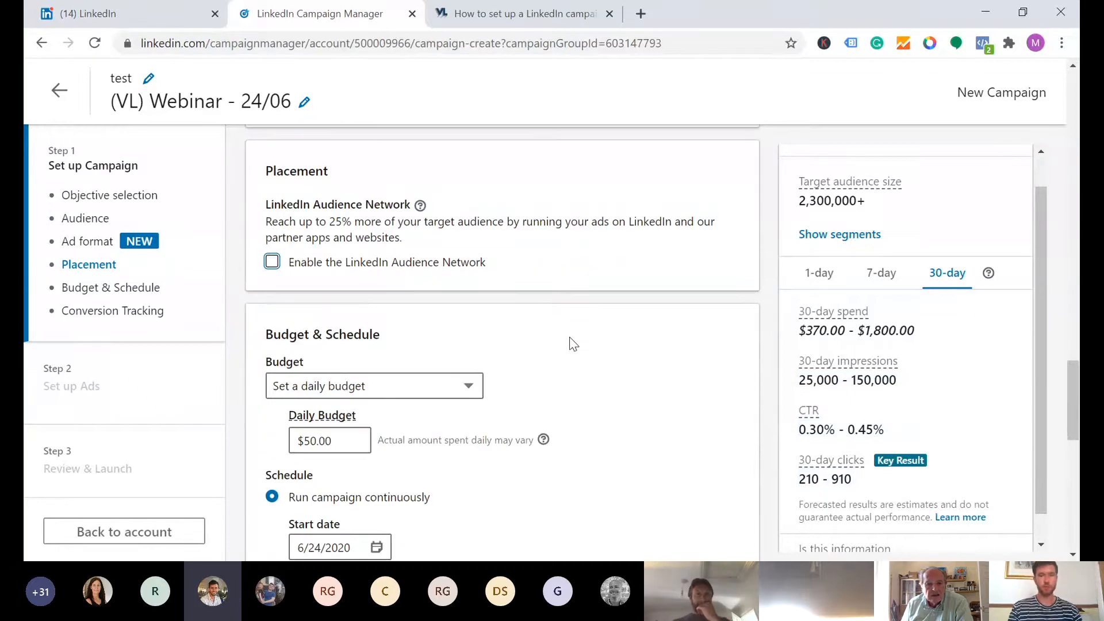
{"action": "scroll", "coordinate": [573, 343], "scroll_direction": "down", "scroll_amount": 1}
{"action": "scroll", "coordinate": [574, 343], "scroll_direction": "down", "scroll_amount": 1}
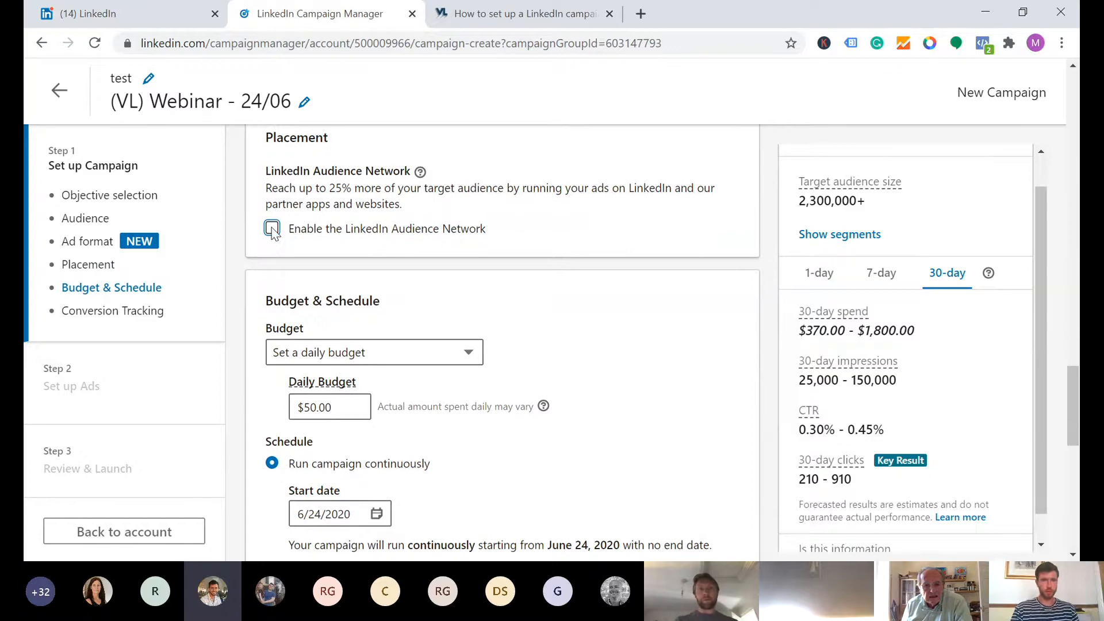
{"action": "scroll", "coordinate": [456, 279], "scroll_direction": "down", "scroll_amount": 1}
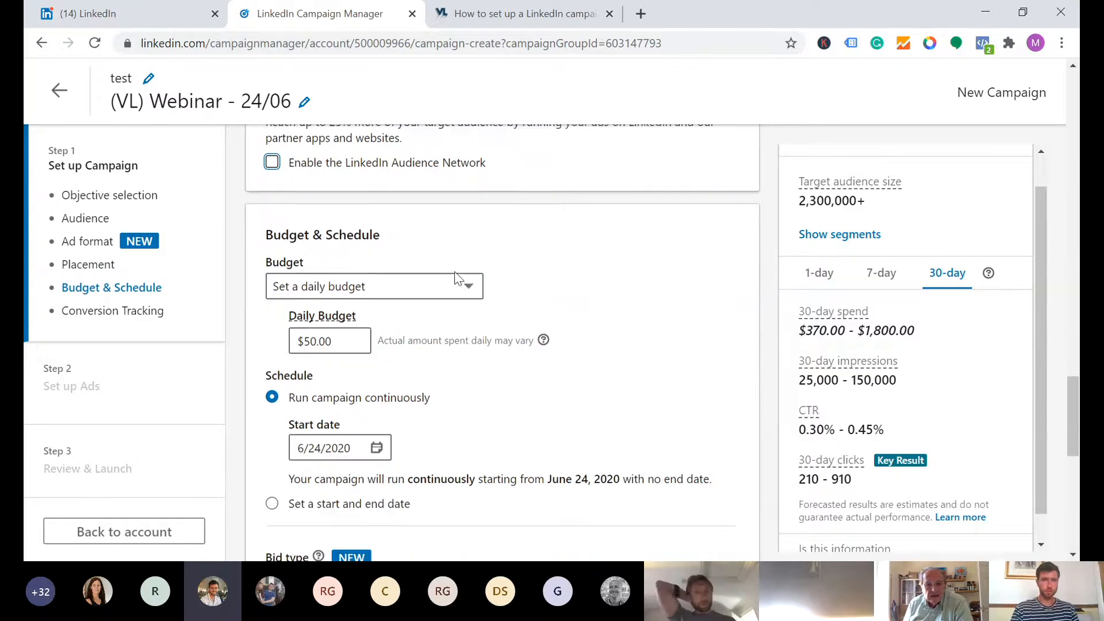
{"action": "scroll", "coordinate": [569, 294], "scroll_direction": "down", "scroll_amount": 1}
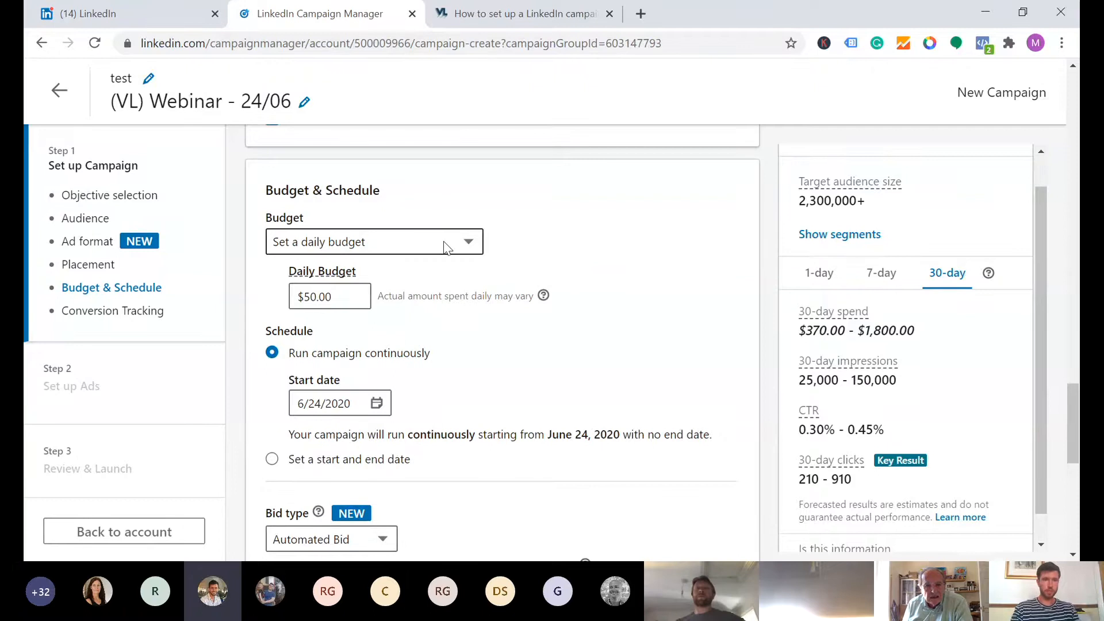
{"action": "scroll", "coordinate": [442, 302], "scroll_direction": "down", "scroll_amount": 1}
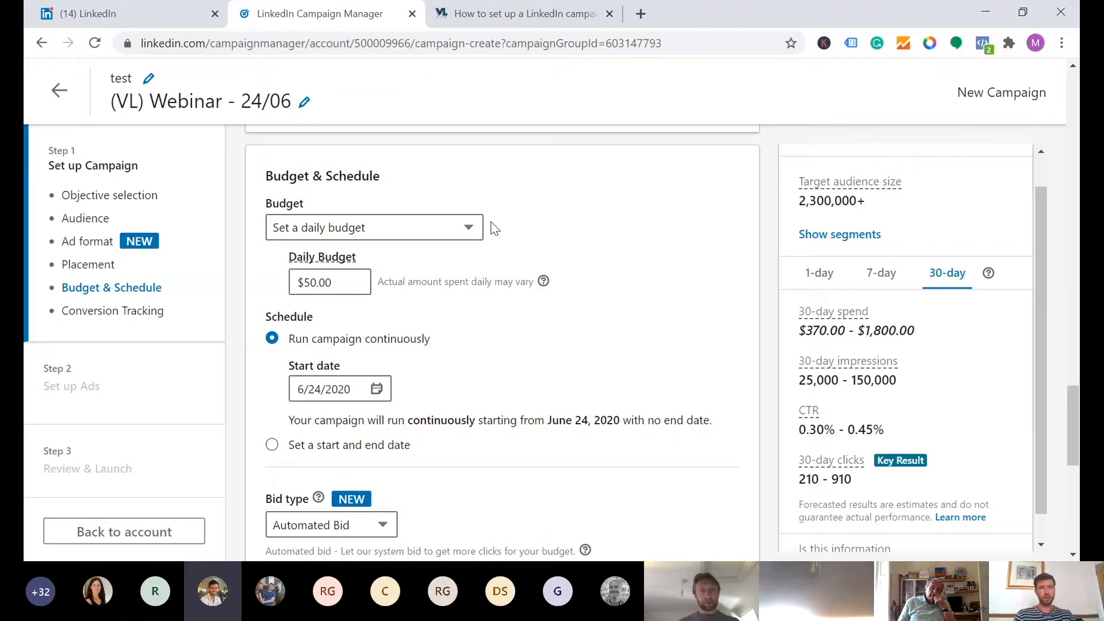
{"action": "scroll", "coordinate": [493, 228], "scroll_direction": "down", "scroll_amount": 1}
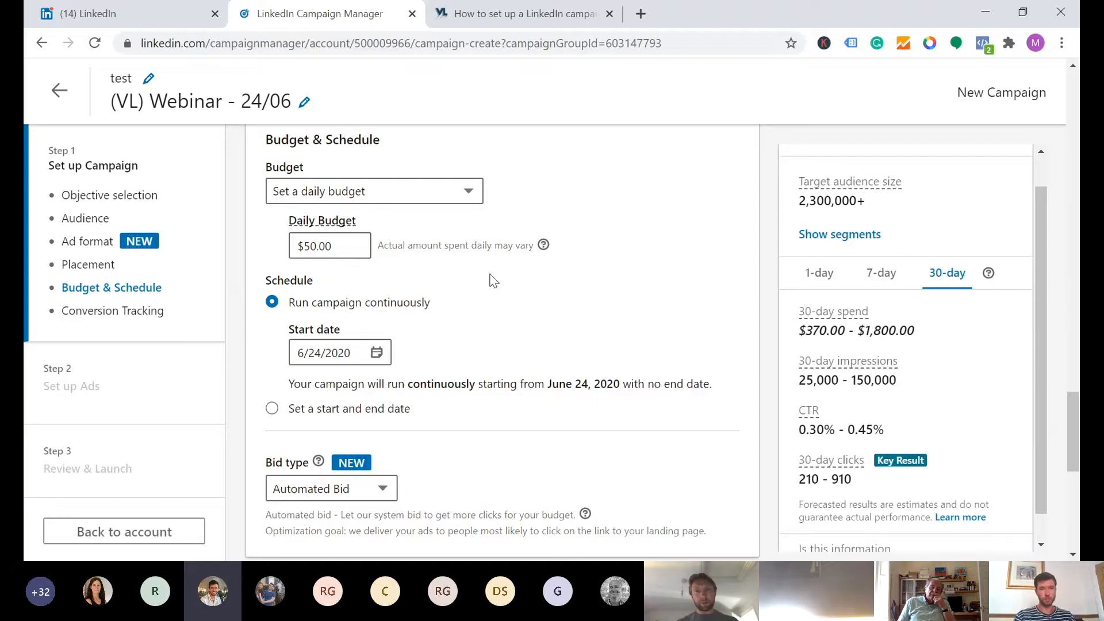
{"action": "scroll", "coordinate": [494, 281], "scroll_direction": "down", "scroll_amount": 1}
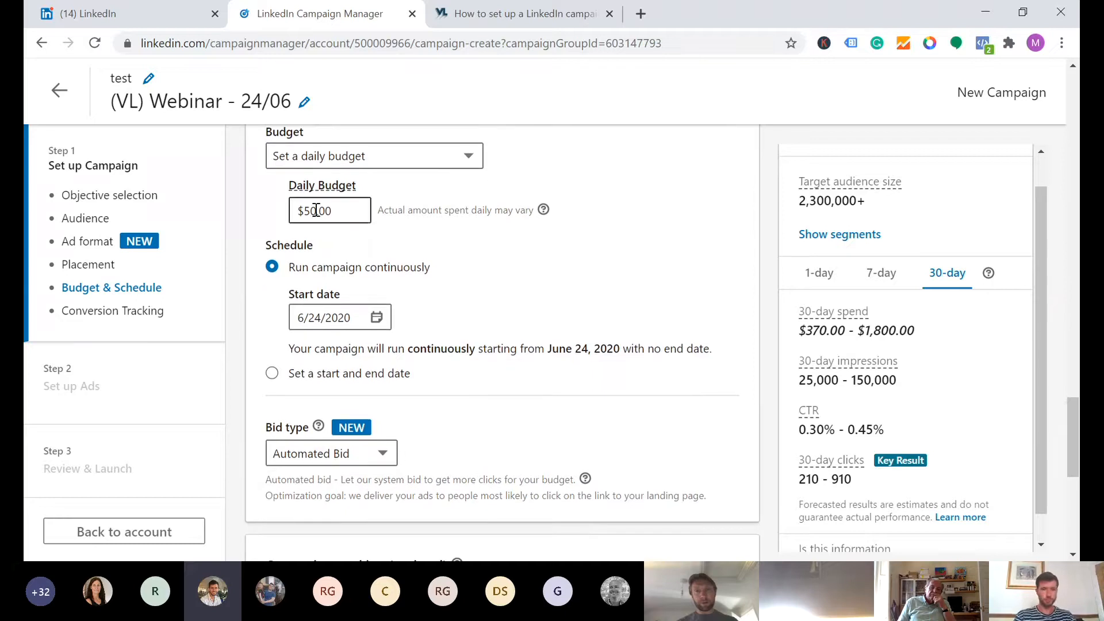
{"action": "left_click", "coordinate": [442, 161]}
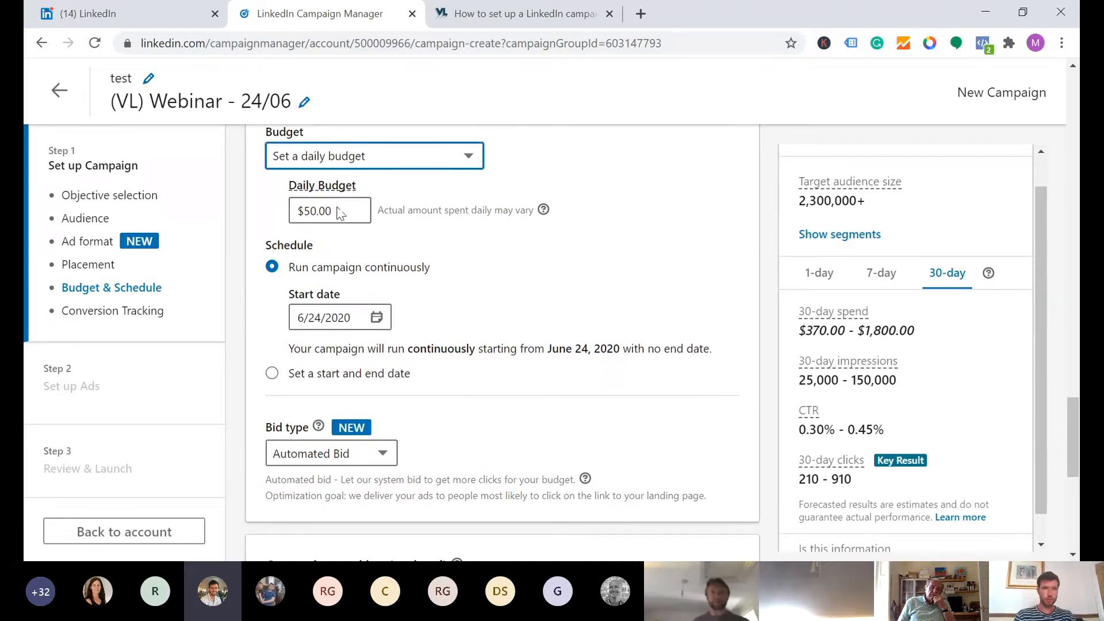
{"action": "left_click", "coordinate": [558, 153]}
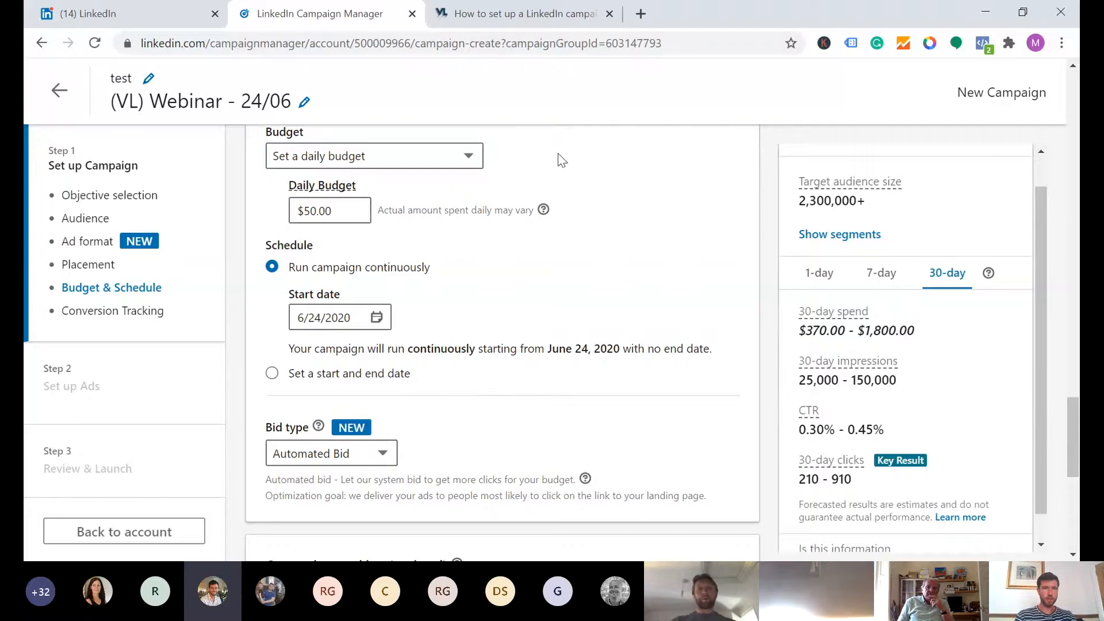
- Set the campaign's daily budget to $20.00
{"action": "left_click", "coordinate": [312, 211]}
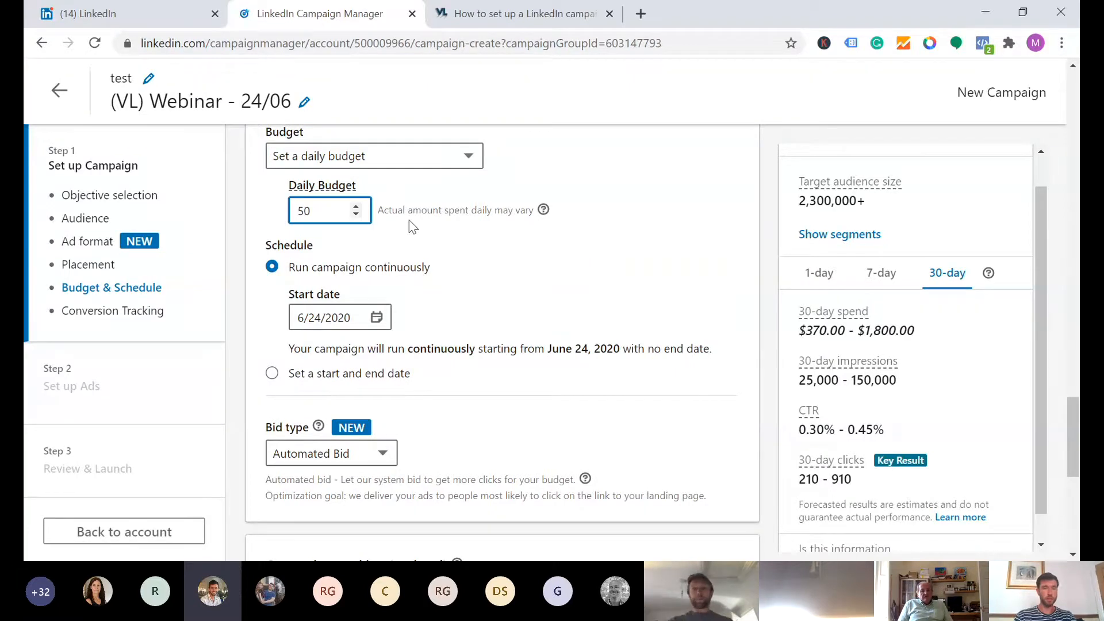
{"action": "key", "text": "BackSpace"}
{"action": "type", "text": "2"}
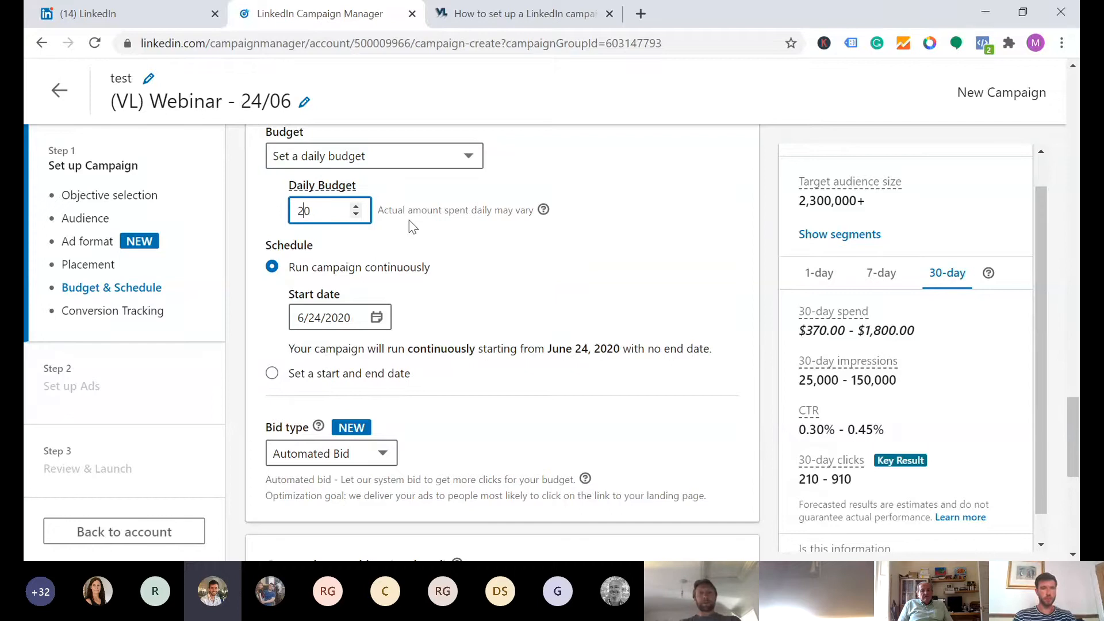
{"action": "left_click", "coordinate": [700, 207]}
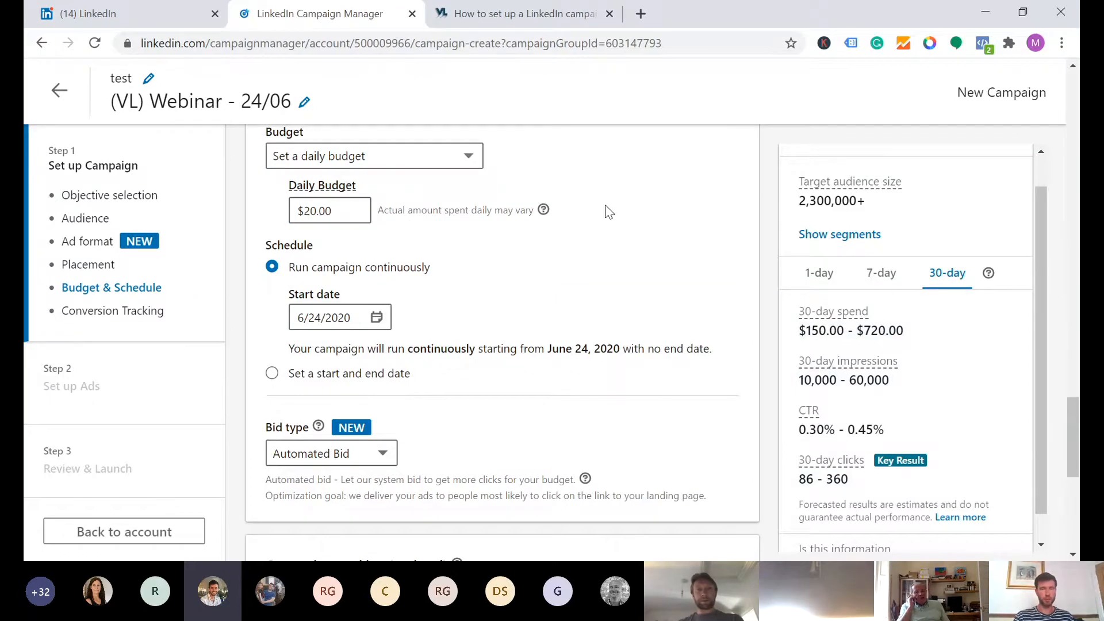
- Change the campaign's bid type to Target CPC Bid
{"action": "scroll", "coordinate": [734, 217], "scroll_direction": "down", "scroll_amount": 1}
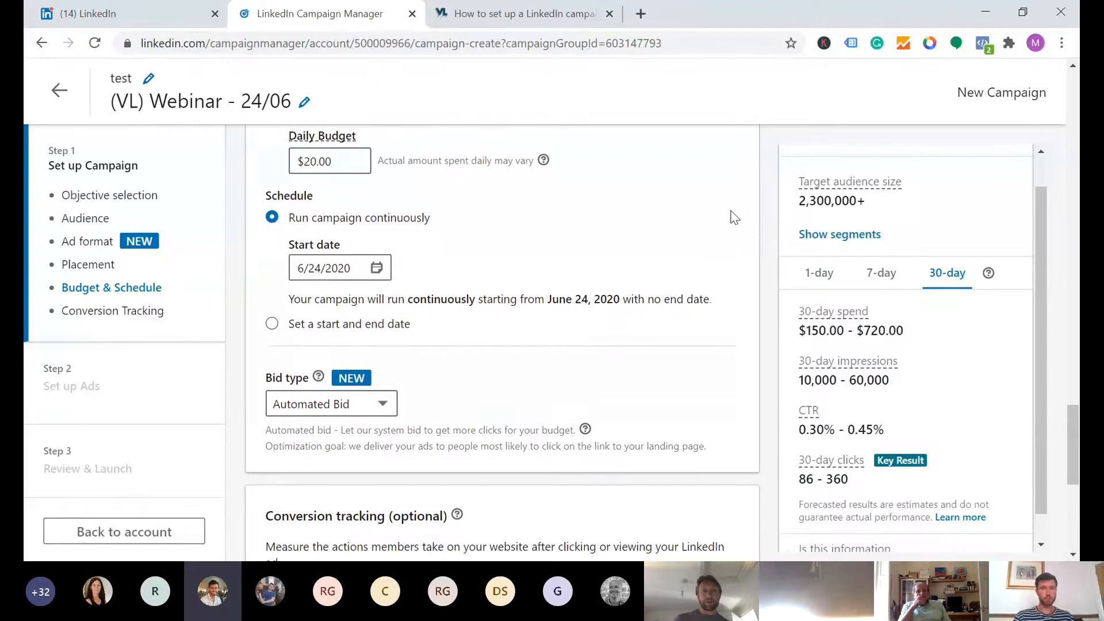
{"action": "scroll", "coordinate": [734, 217], "scroll_direction": "up", "scroll_amount": 1}
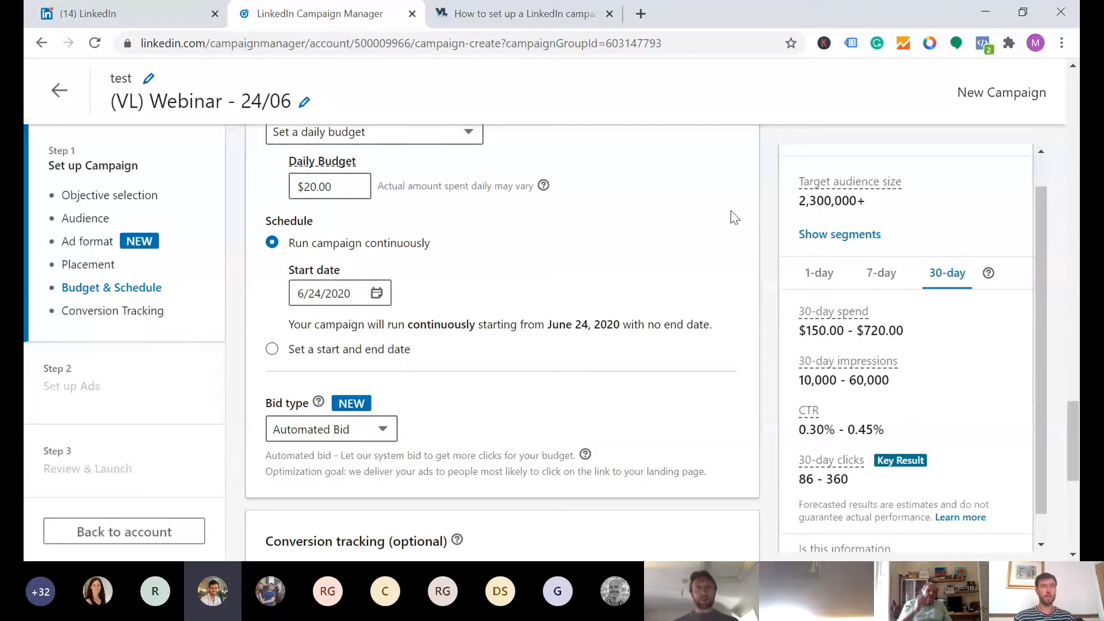
{"action": "scroll", "coordinate": [734, 217], "scroll_direction": "down", "scroll_amount": 1}
{"action": "scroll", "coordinate": [734, 218], "scroll_direction": "down", "scroll_amount": 1}
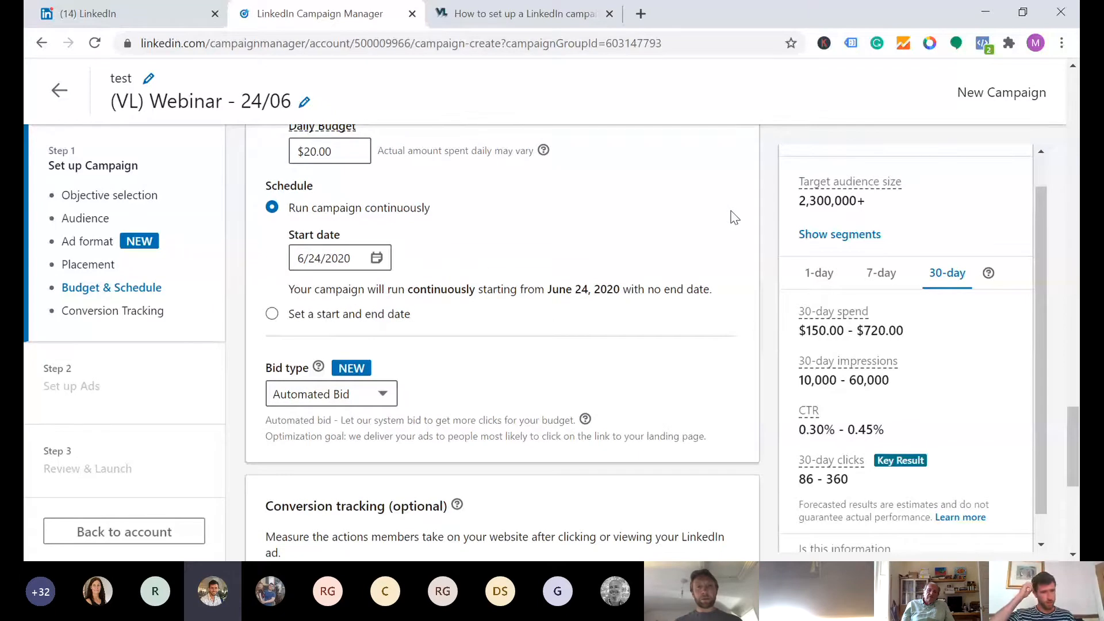
{"action": "scroll", "coordinate": [734, 217], "scroll_direction": "down", "scroll_amount": 1}
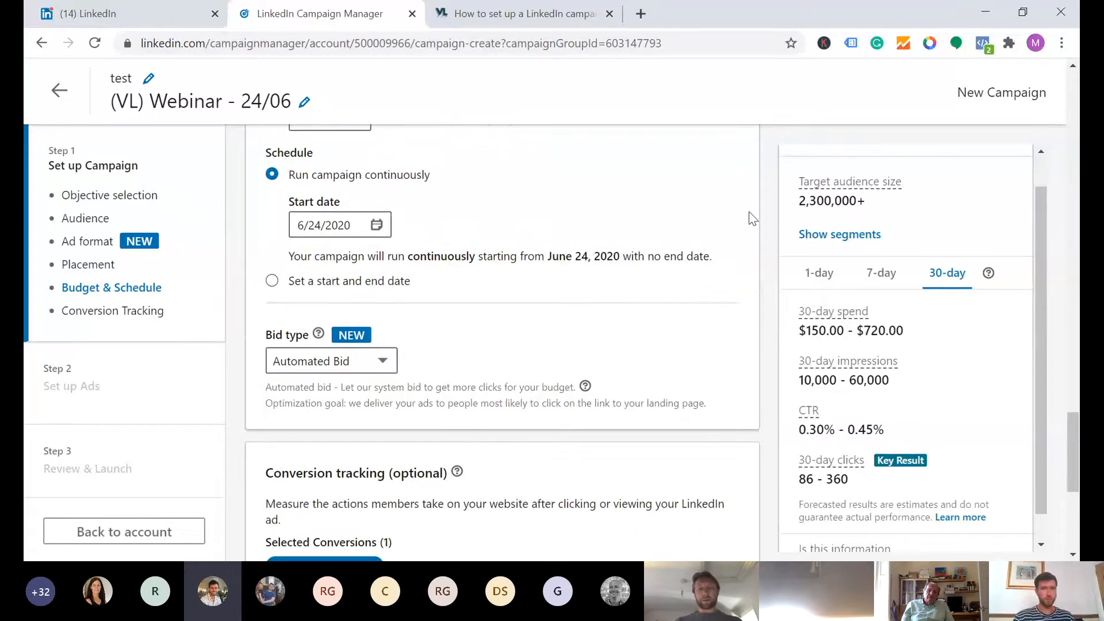
{"action": "scroll", "coordinate": [761, 217], "scroll_direction": "up", "scroll_amount": 1}
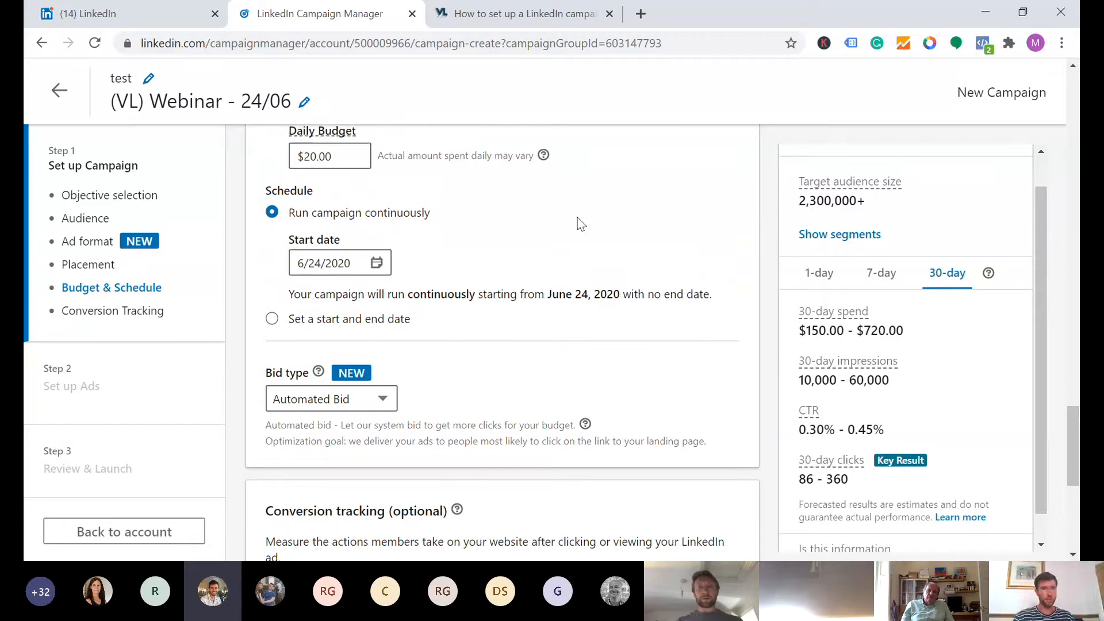
{"action": "scroll", "coordinate": [579, 224], "scroll_direction": "down", "scroll_amount": 2}
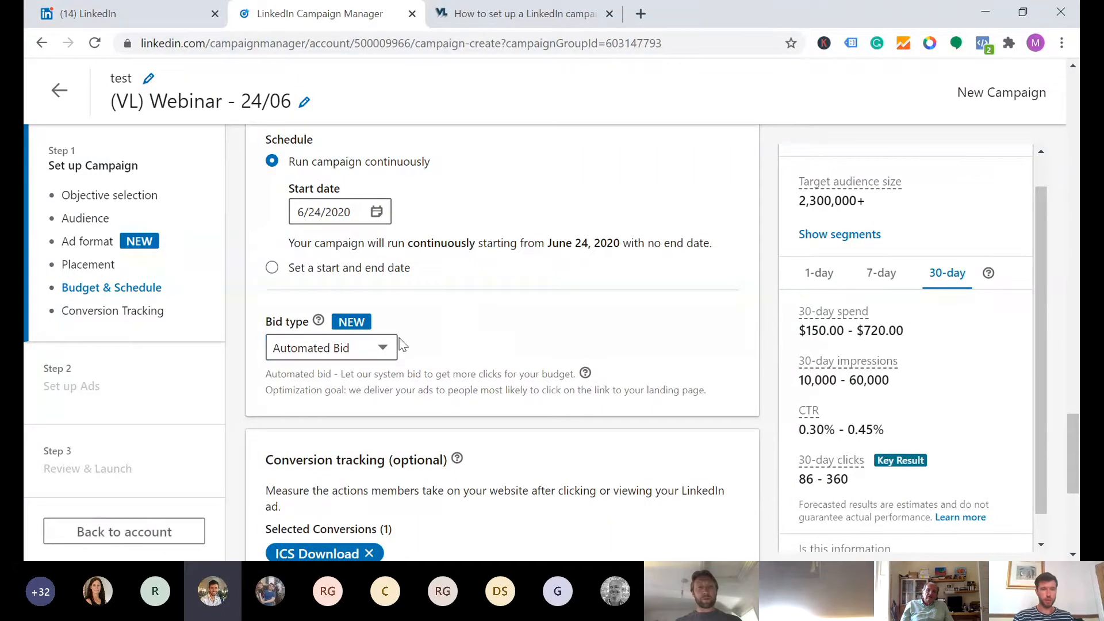
{"action": "left_click", "coordinate": [384, 348]}
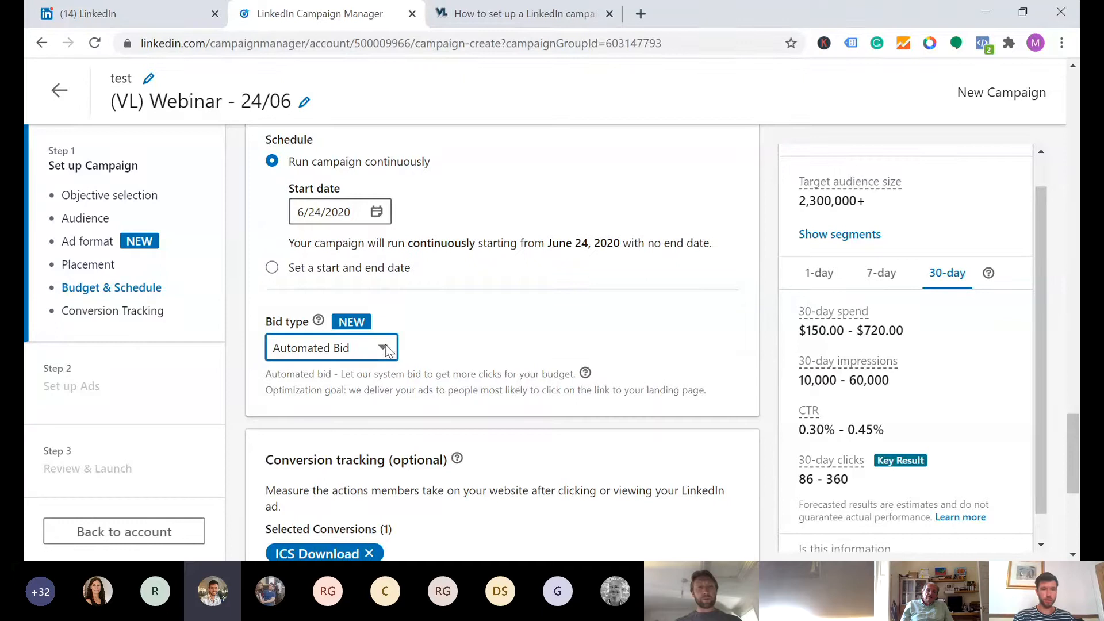
{"action": "left_click", "coordinate": [350, 383]}
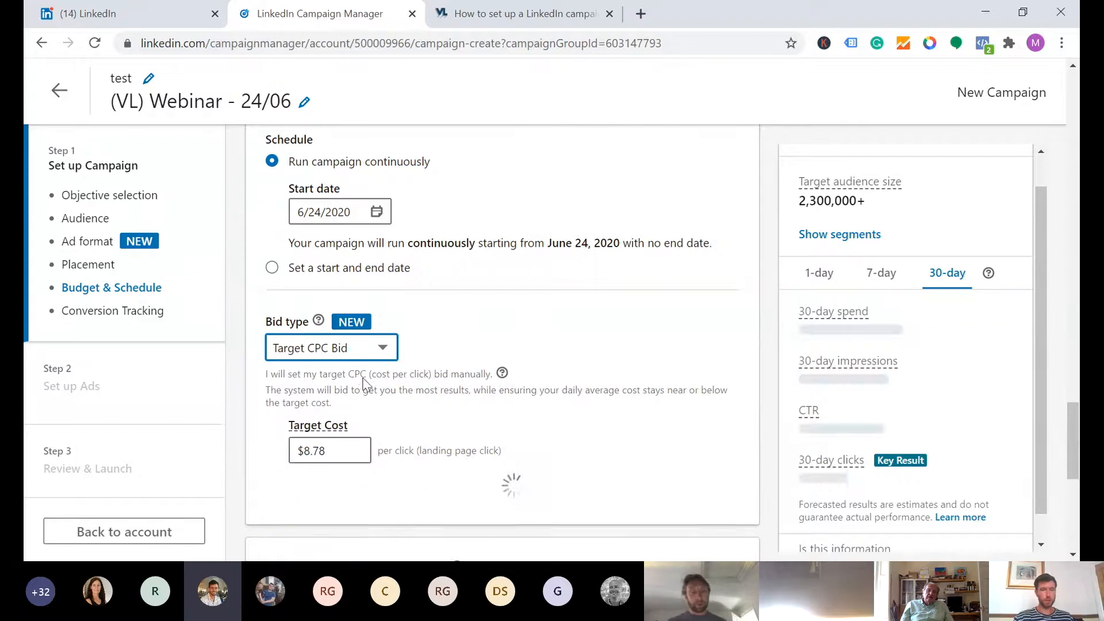
{"action": "left_click", "coordinate": [494, 316]}
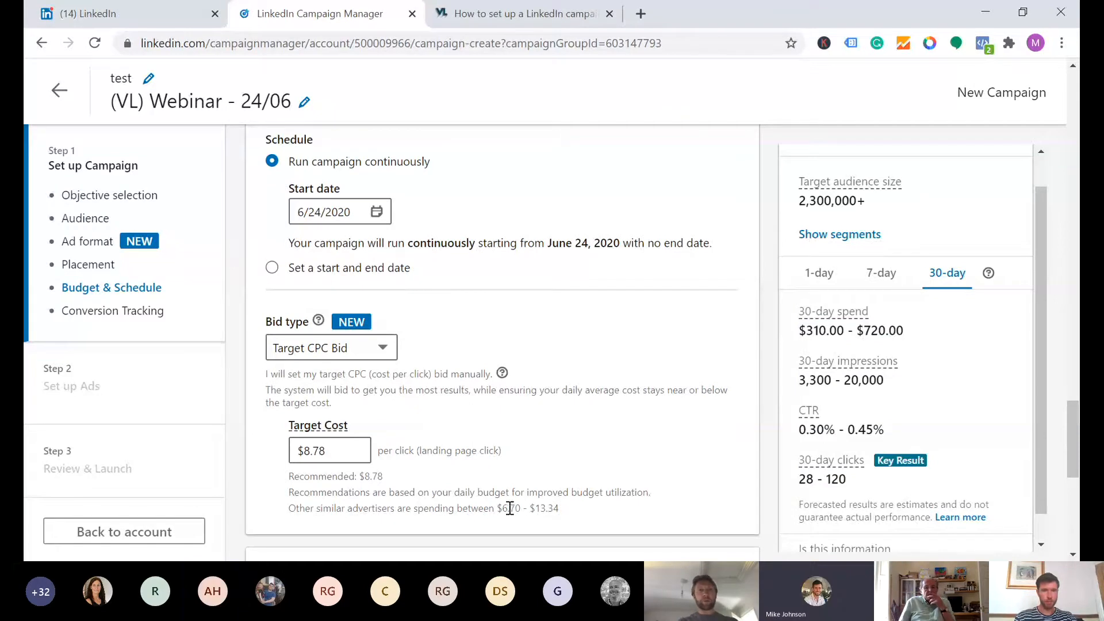
- Try a target cost of $4.00 per click and show the 1-day forecast
{"action": "left_click", "coordinate": [334, 449]}
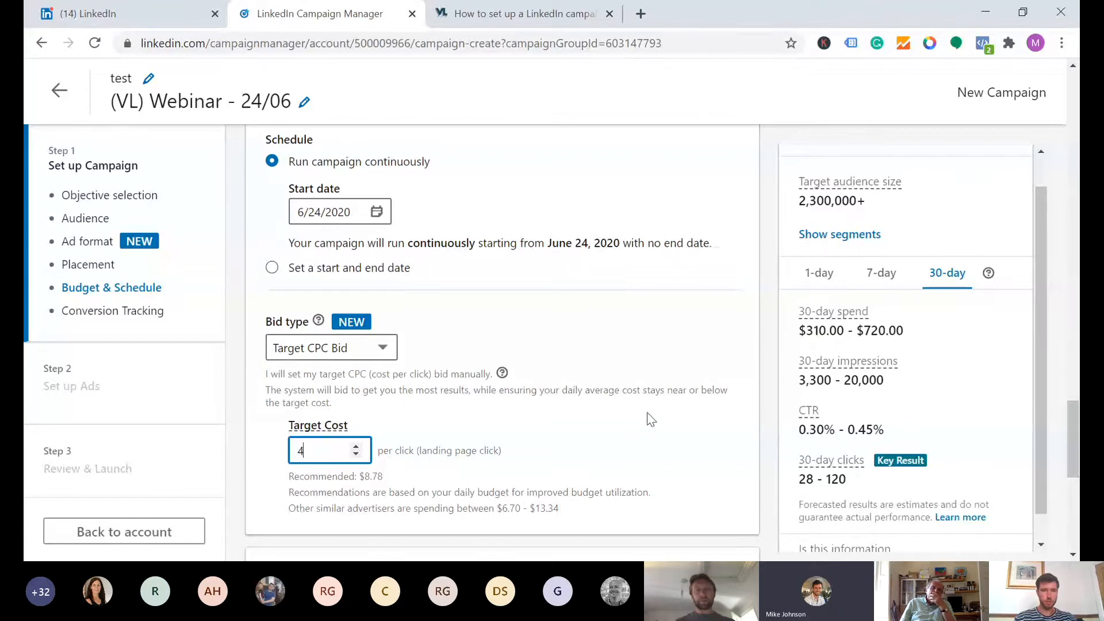
{"action": "left_click", "coordinate": [701, 416]}
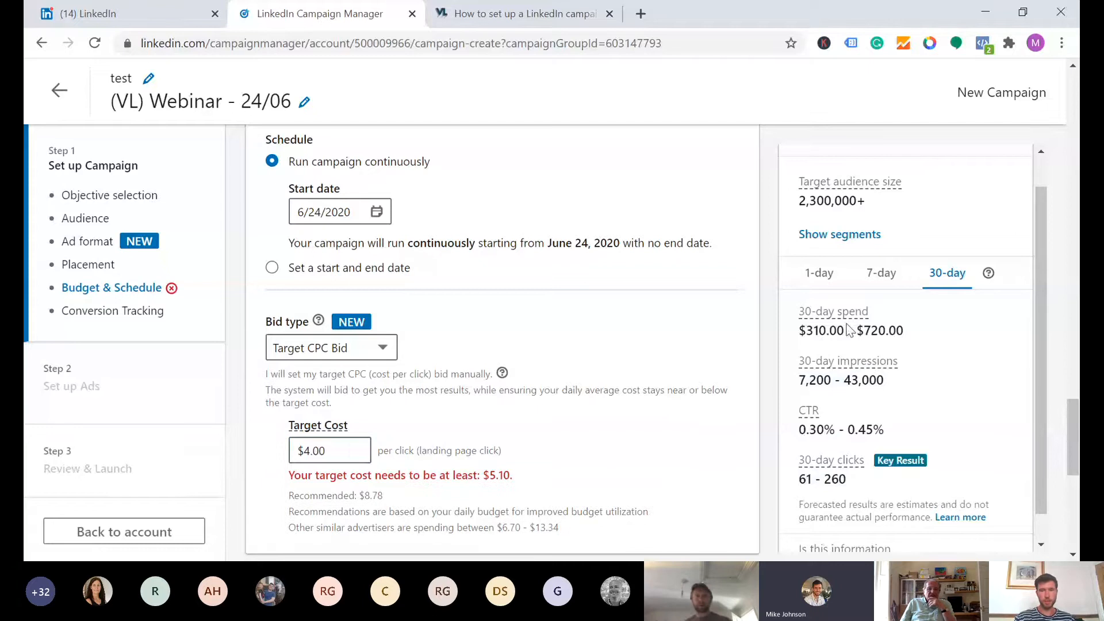
{"action": "left_click", "coordinate": [823, 279]}
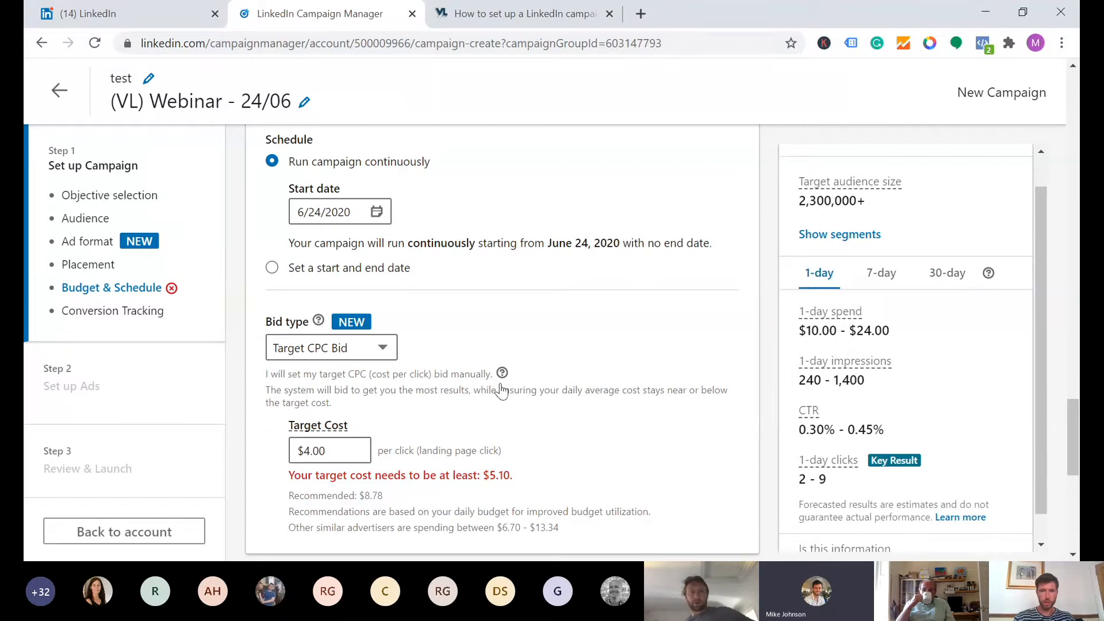
- Set the target cost per landing page click to $5.10
{"action": "left_click", "coordinate": [311, 455]}
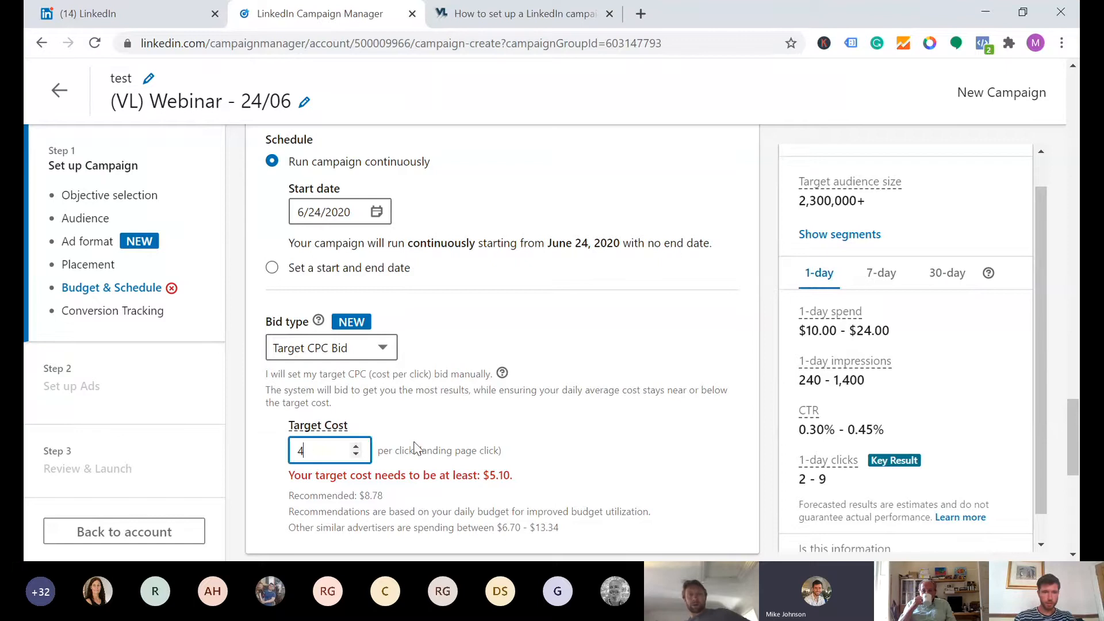
{"action": "type", "text": "5.1"}
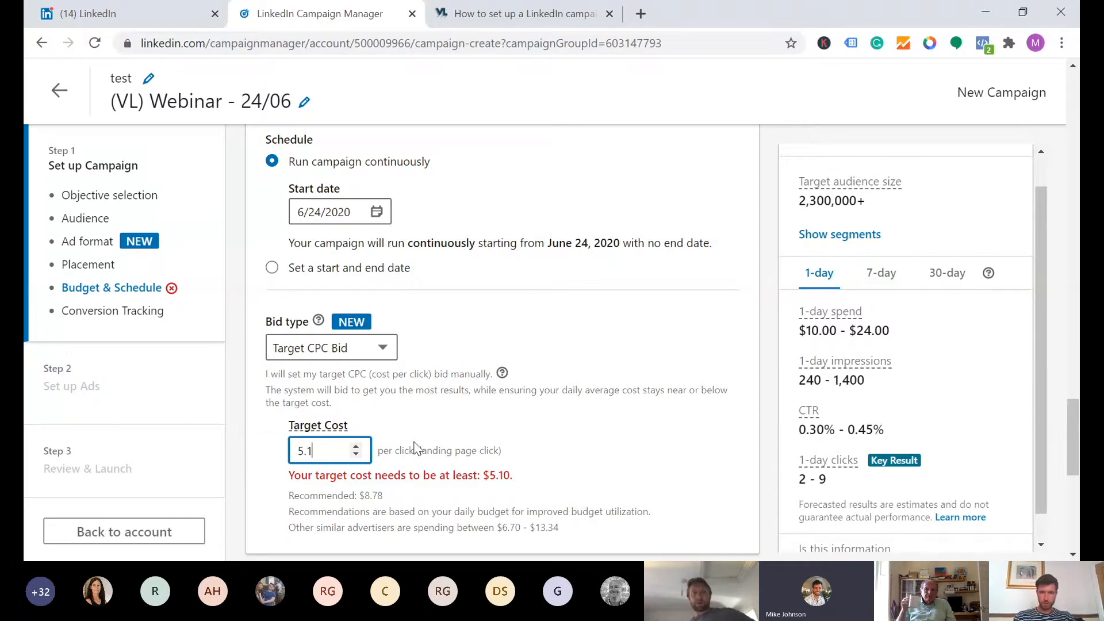
{"action": "left_click", "coordinate": [704, 430]}
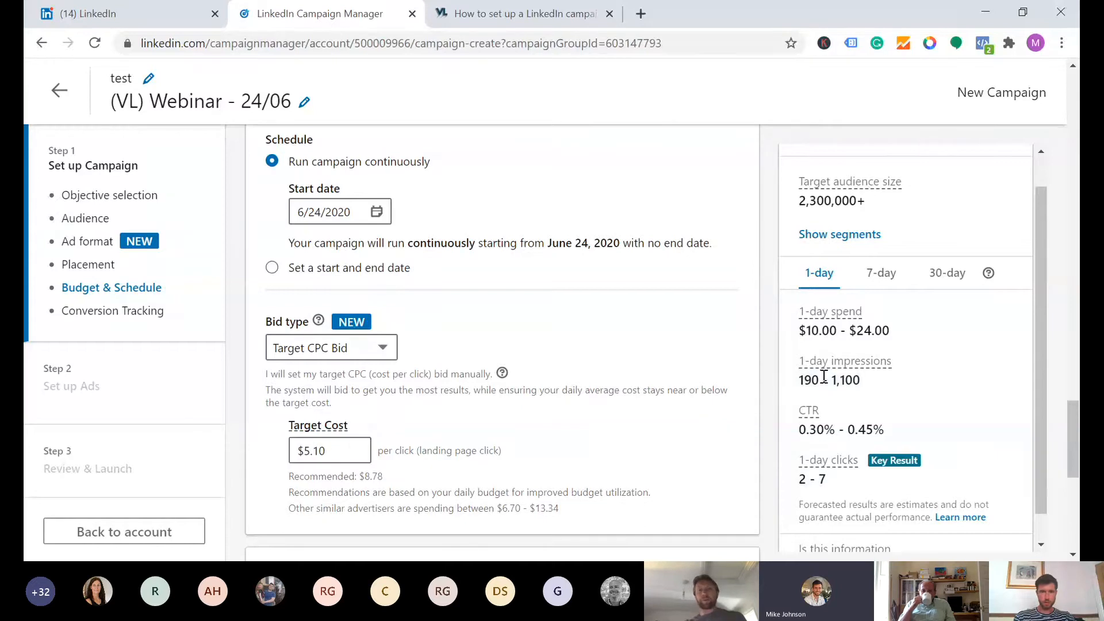
- Try a target cost of $1.00 per landing page click to compare its forecast
{"action": "left_click", "coordinate": [352, 449]}
{"action": "left_click", "coordinate": [356, 446]}
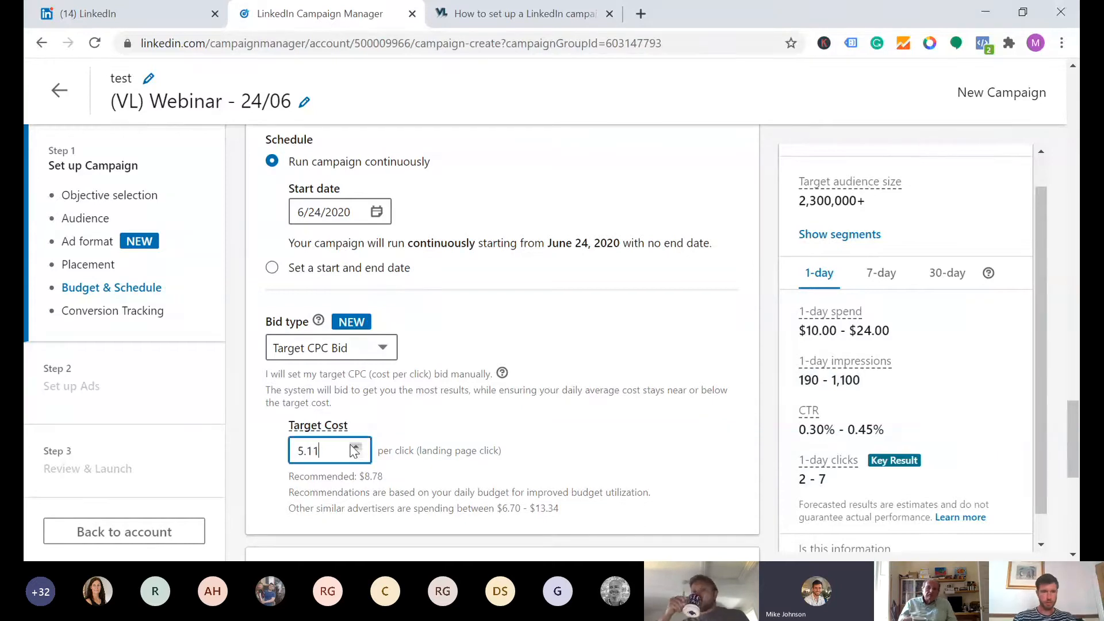
{"action": "key", "text": "BackSpace"}
{"action": "key", "text": "BackSpace"}
{"action": "key", "text": "BackSpace"}
{"action": "key", "text": "BackSpace"}
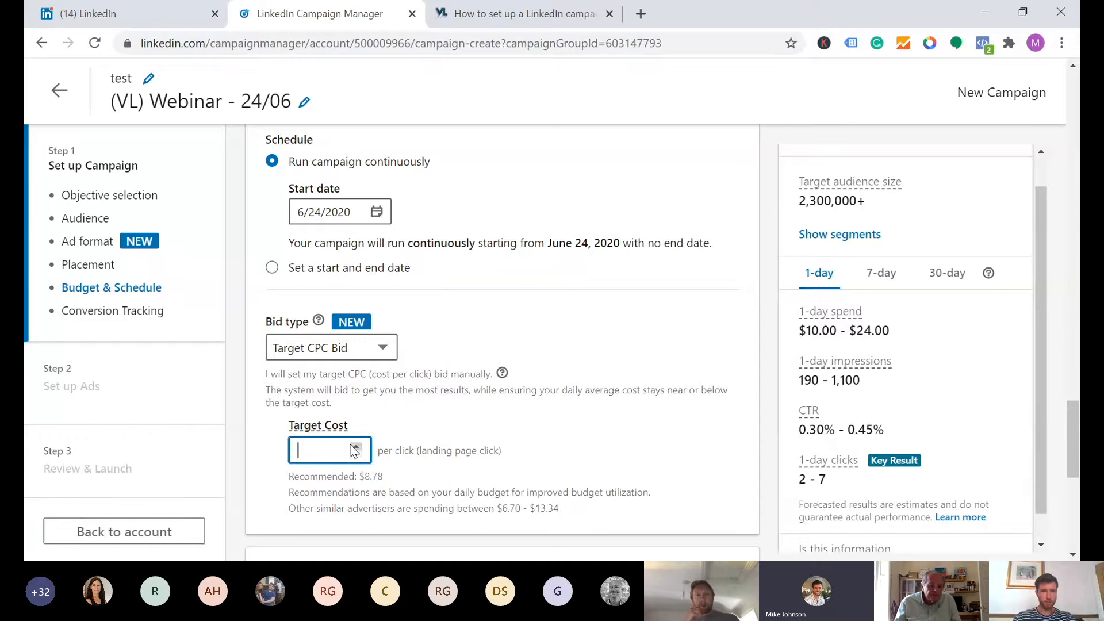
{"action": "left_click", "coordinate": [758, 408]}
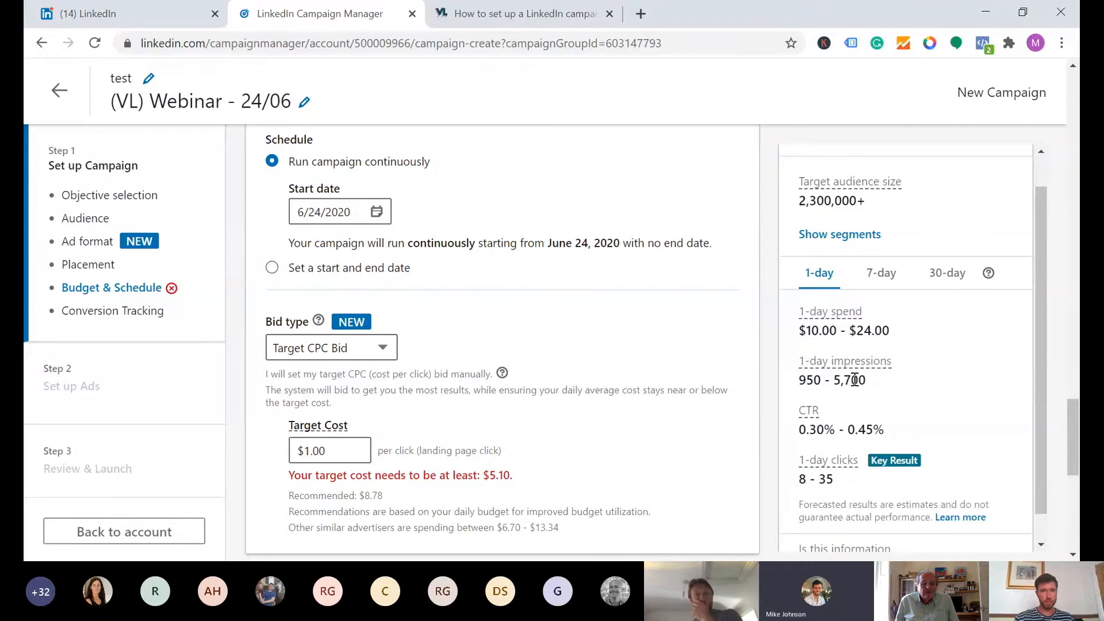
- Set the target cost per landing page click to $5.15
{"action": "scroll", "coordinate": [569, 444], "scroll_direction": "down", "scroll_amount": 2}
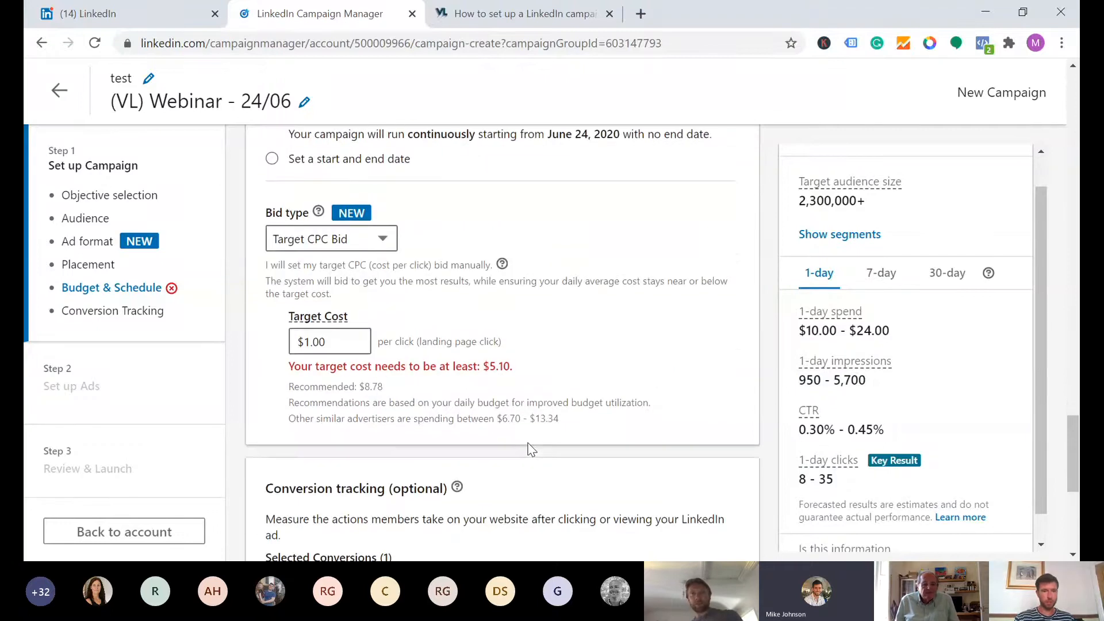
{"action": "scroll", "coordinate": [528, 443], "scroll_direction": "down", "scroll_amount": 1}
{"action": "left_click", "coordinate": [313, 265]}
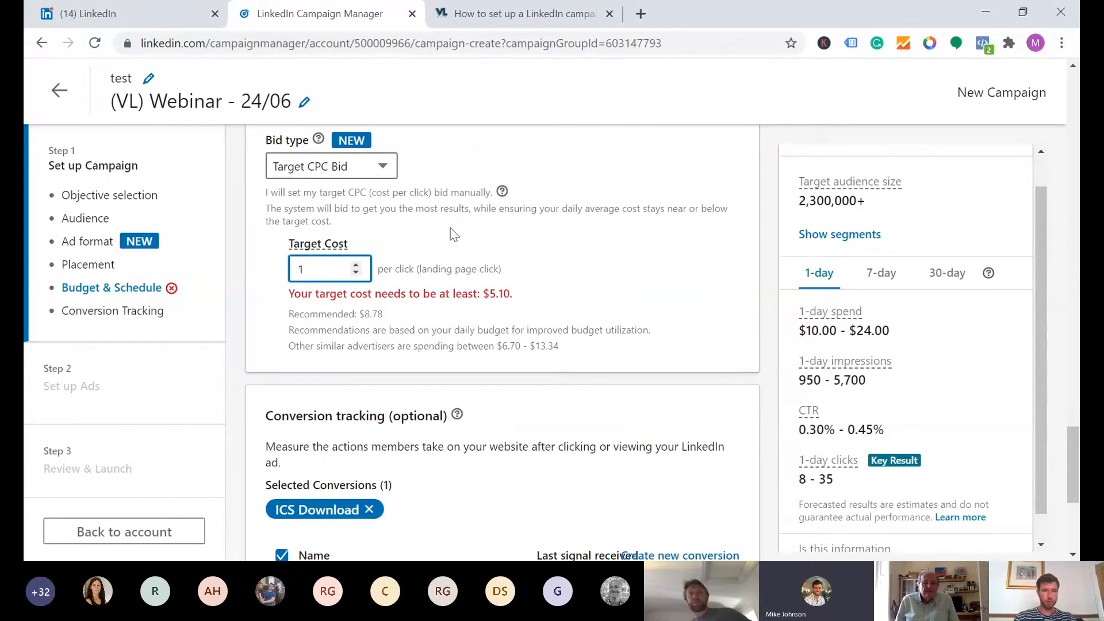
{"action": "type", "text": "5.15"}
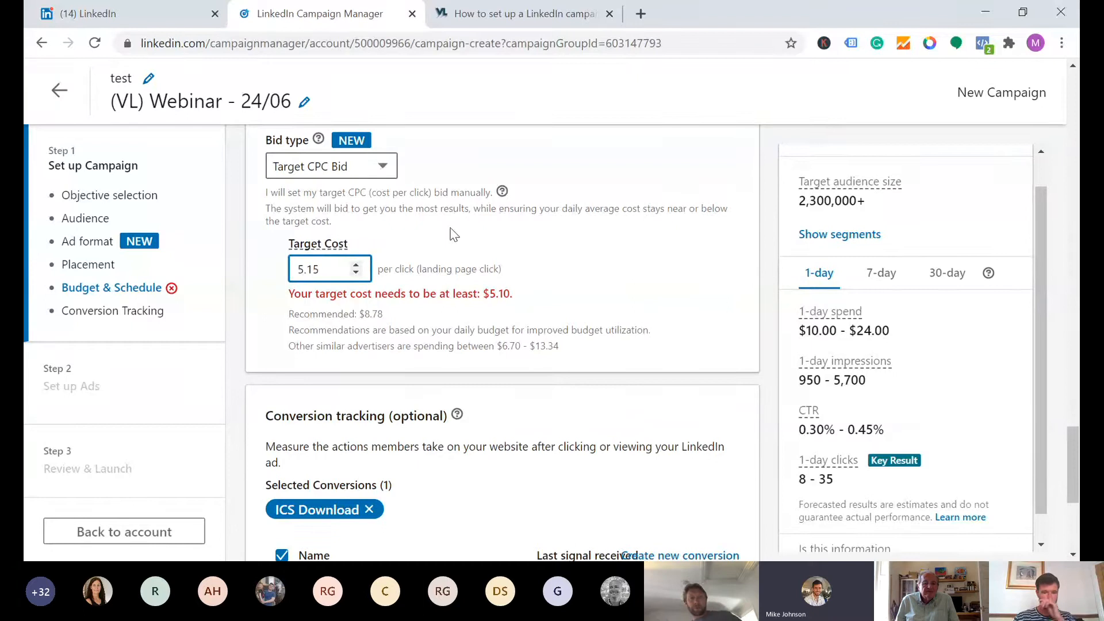
{"action": "left_click", "coordinate": [732, 301]}
- Start a new conversion for the campaign's conversion tracking and expand the settings that define how it is tracked
{"action": "scroll", "coordinate": [695, 385], "scroll_direction": "down", "scroll_amount": 1}
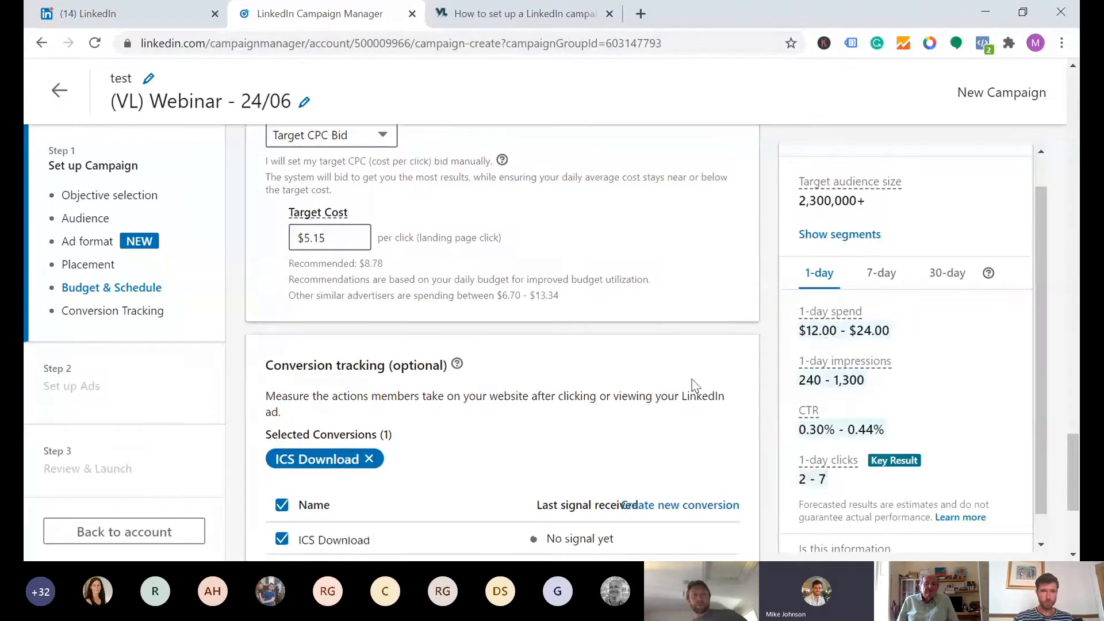
{"action": "scroll", "coordinate": [694, 385], "scroll_direction": "down", "scroll_amount": 1}
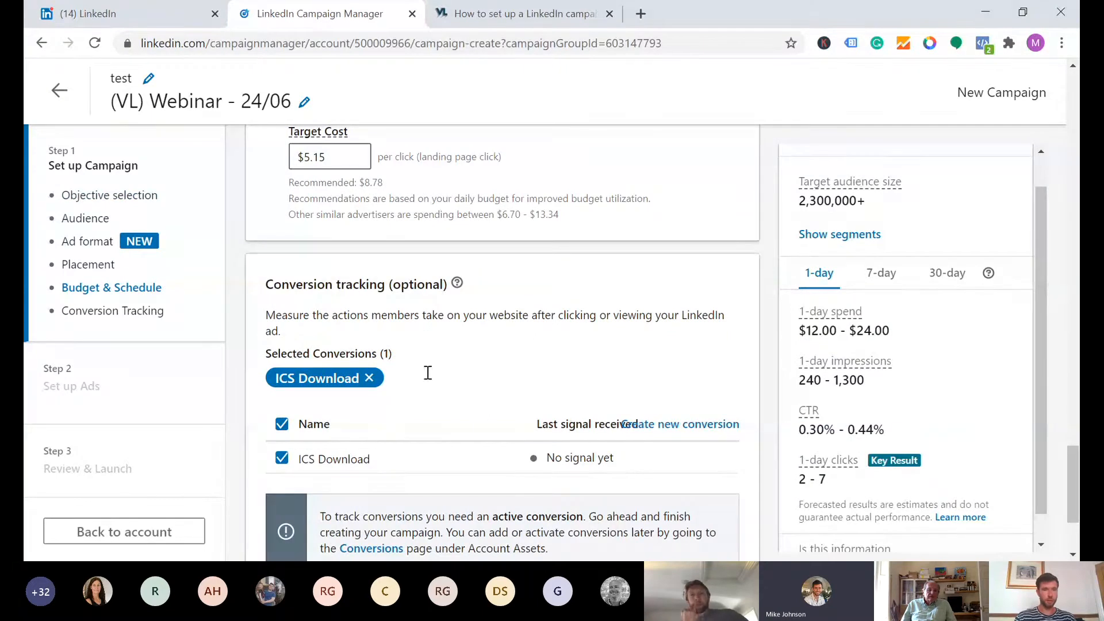
{"action": "scroll", "coordinate": [440, 390], "scroll_direction": "down", "scroll_amount": 1}
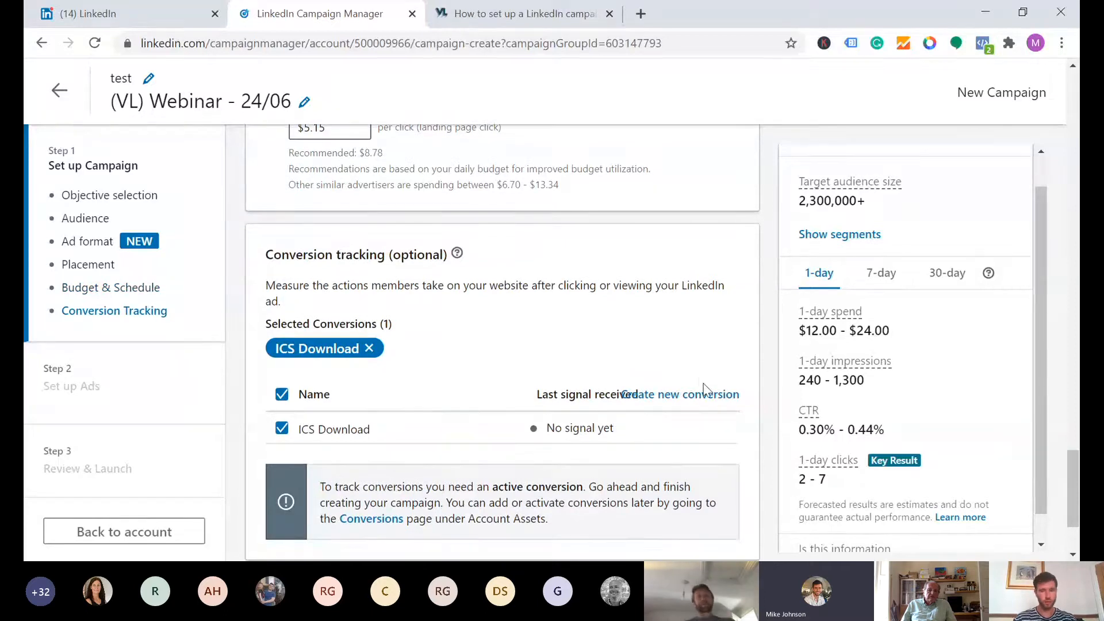
{"action": "left_click", "coordinate": [671, 402]}
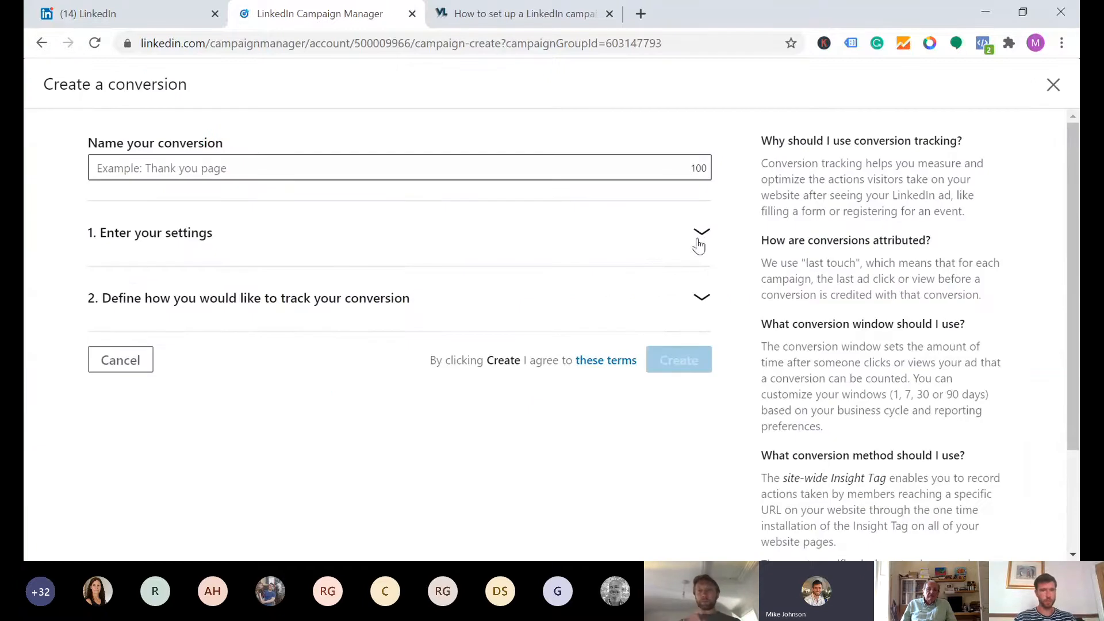
{"action": "left_click", "coordinate": [699, 297]}
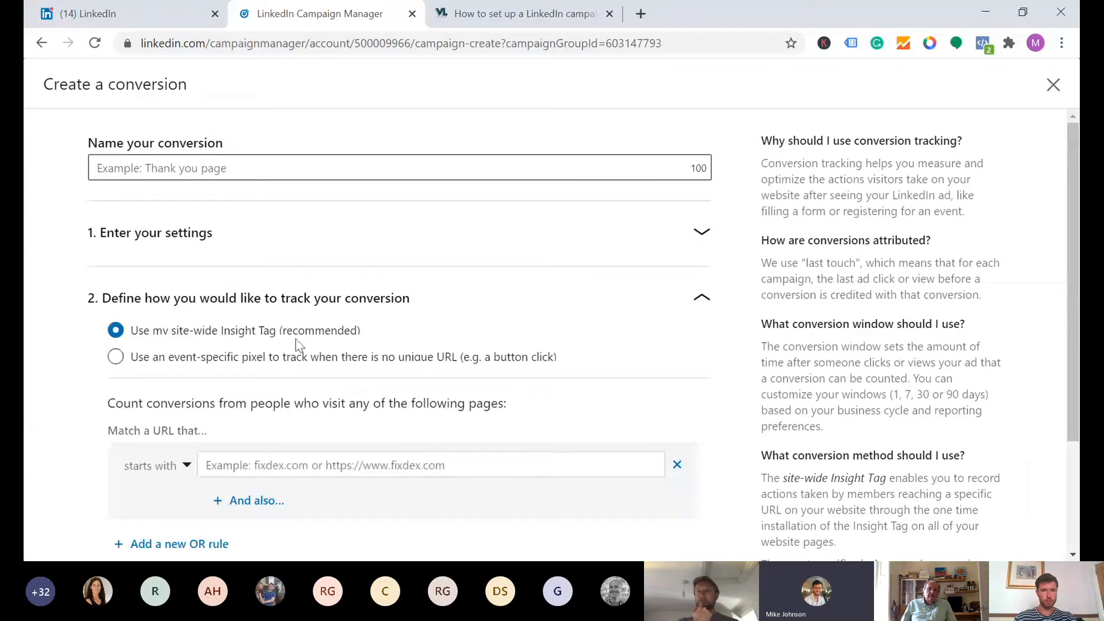
- Define the conversion's page rule to match any URL that contains "thank-you"
{"action": "left_click", "coordinate": [322, 464]}
{"action": "type", "text": "thank"}
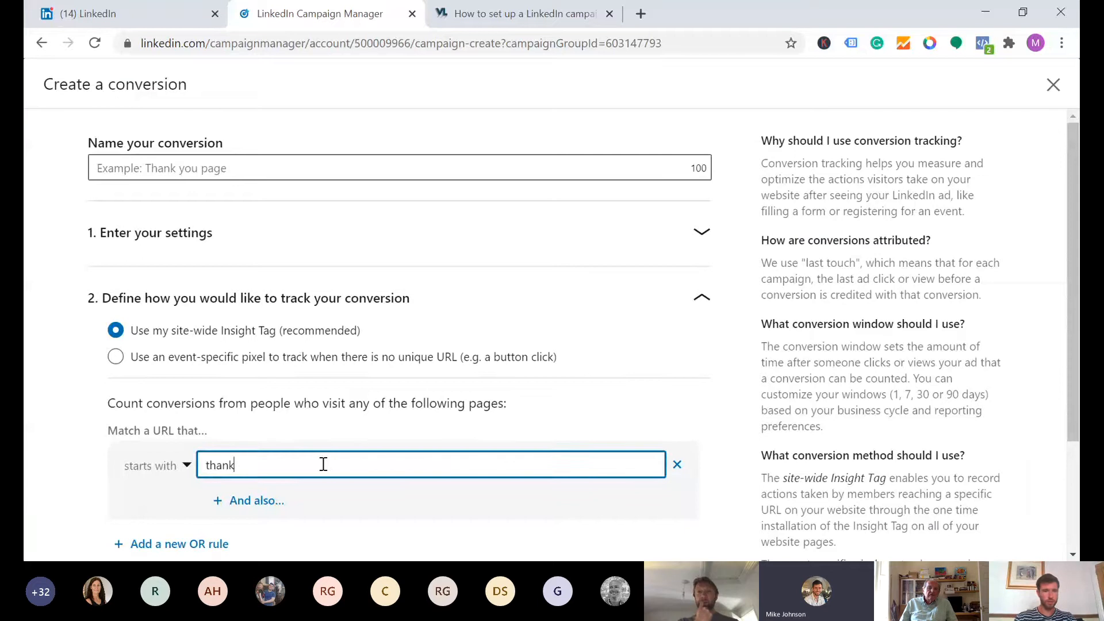
{"action": "type", "text": "-you"}
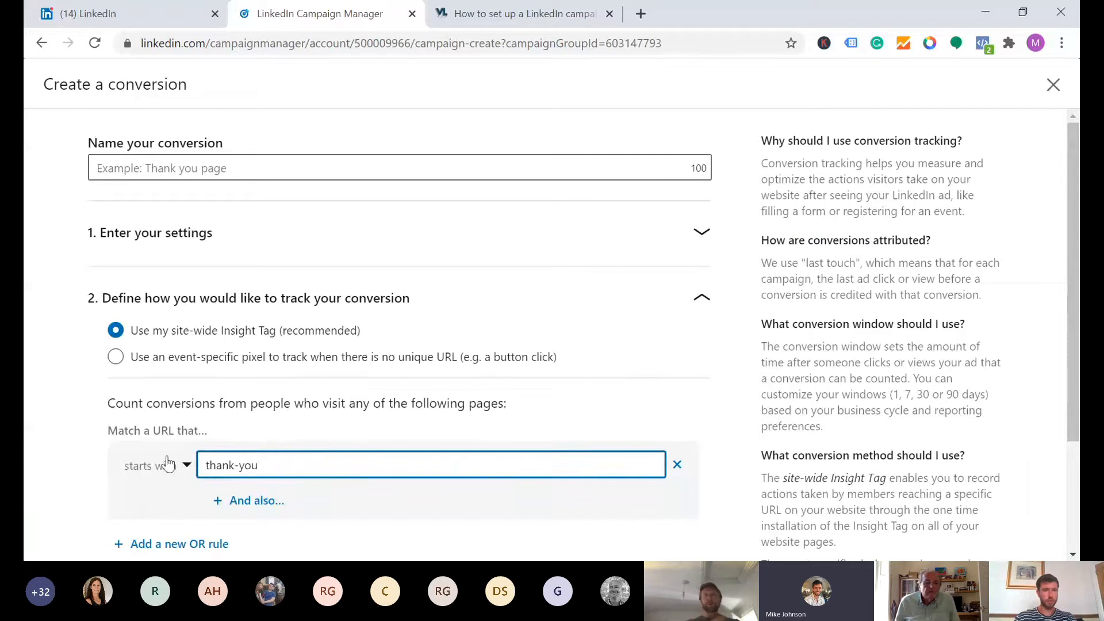
{"action": "left_click", "coordinate": [167, 464]}
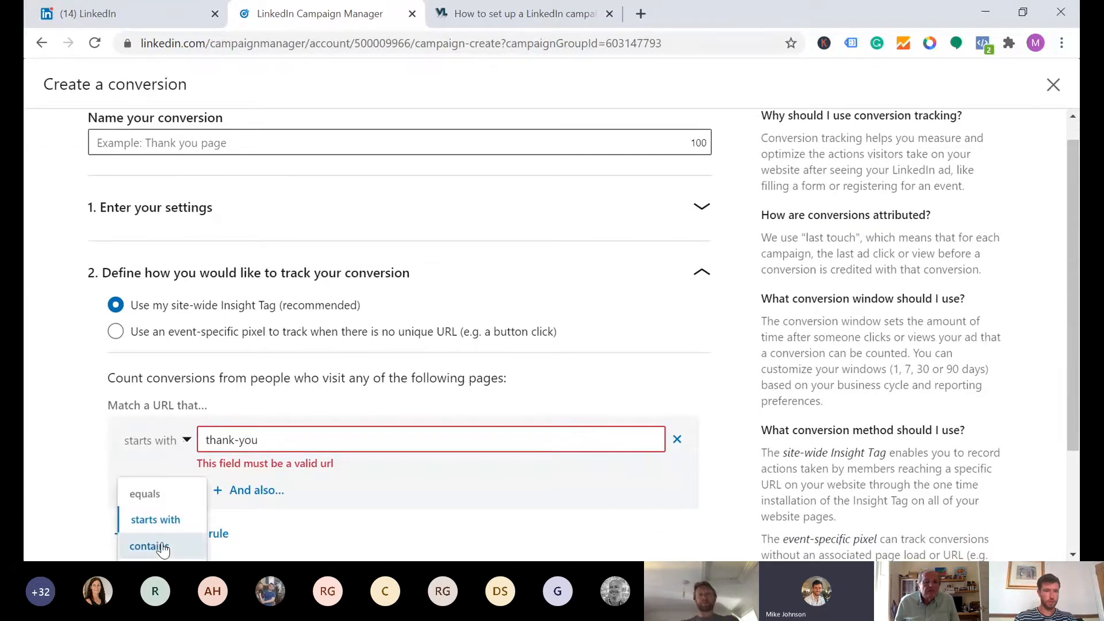
{"action": "left_click", "coordinate": [151, 546]}
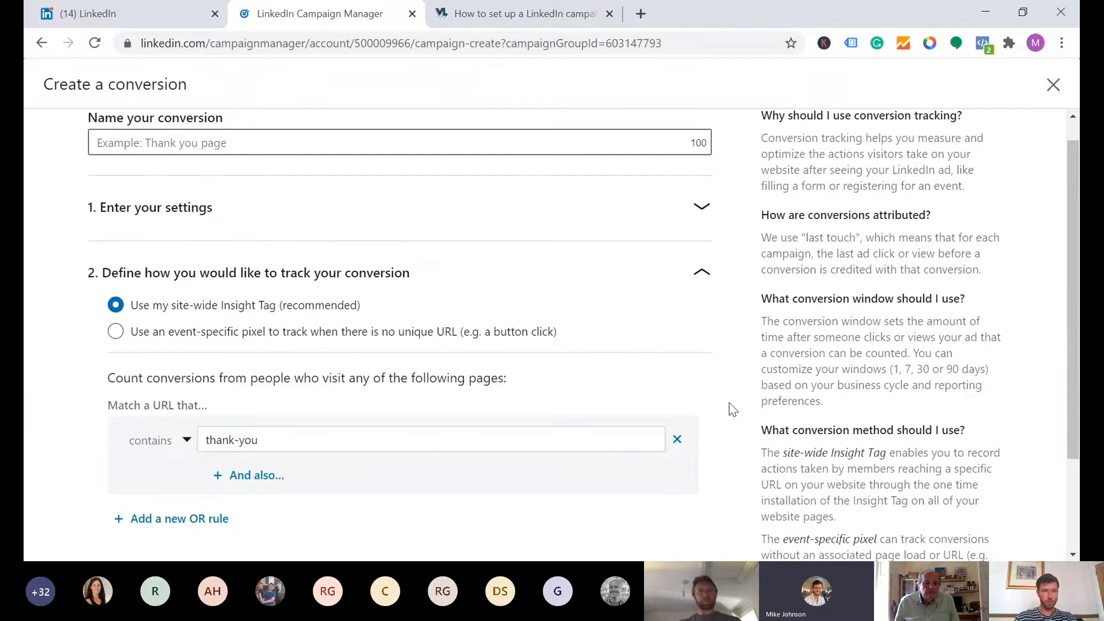
{"action": "scroll", "coordinate": [729, 402], "scroll_direction": "down", "scroll_amount": 2}
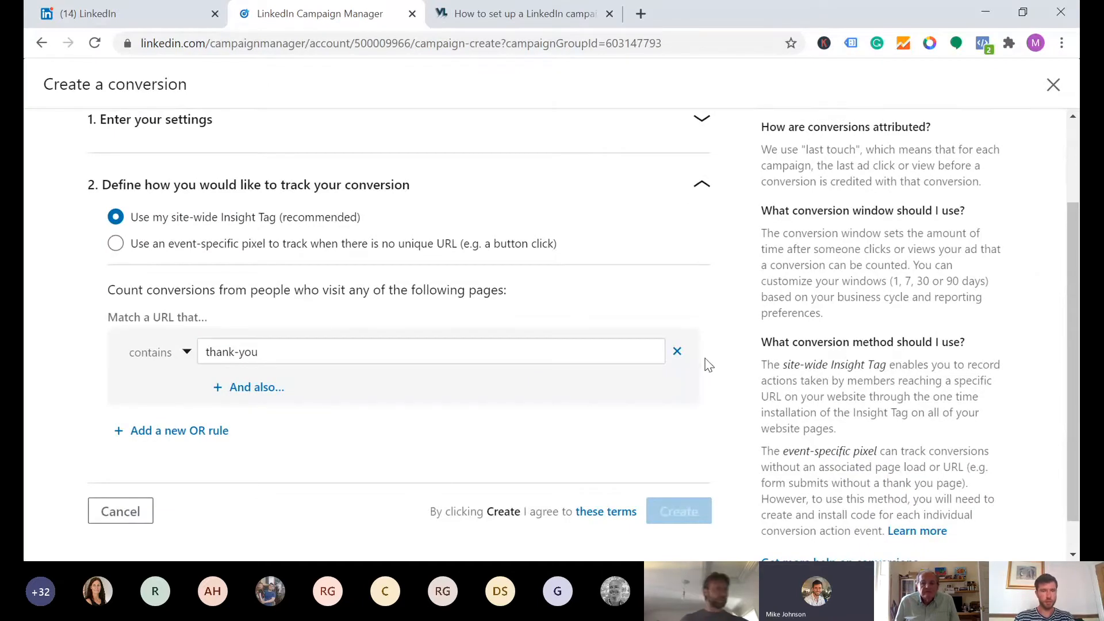
{"action": "scroll", "coordinate": [437, 480], "scroll_direction": "up", "scroll_amount": 2}
{"action": "scroll", "coordinate": [451, 396], "scroll_direction": "down", "scroll_amount": 1}
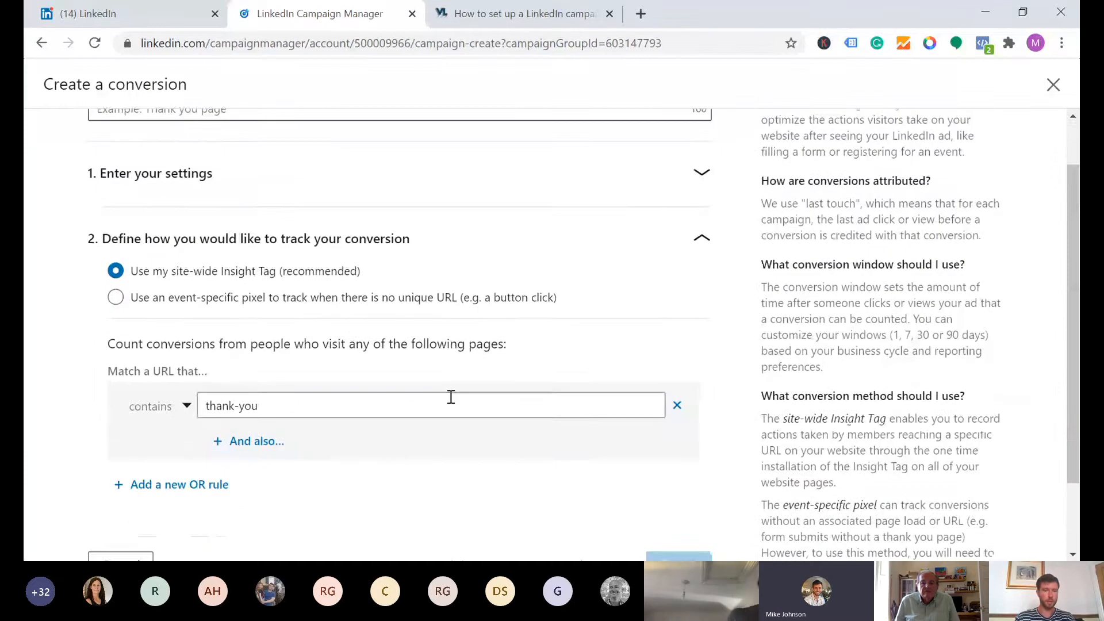
- Discard the new conversion and save the campaign settings to continue to the ad setup stage
{"action": "scroll", "coordinate": [172, 505], "scroll_direction": "down", "scroll_amount": 1}
{"action": "left_click", "coordinate": [112, 508]}
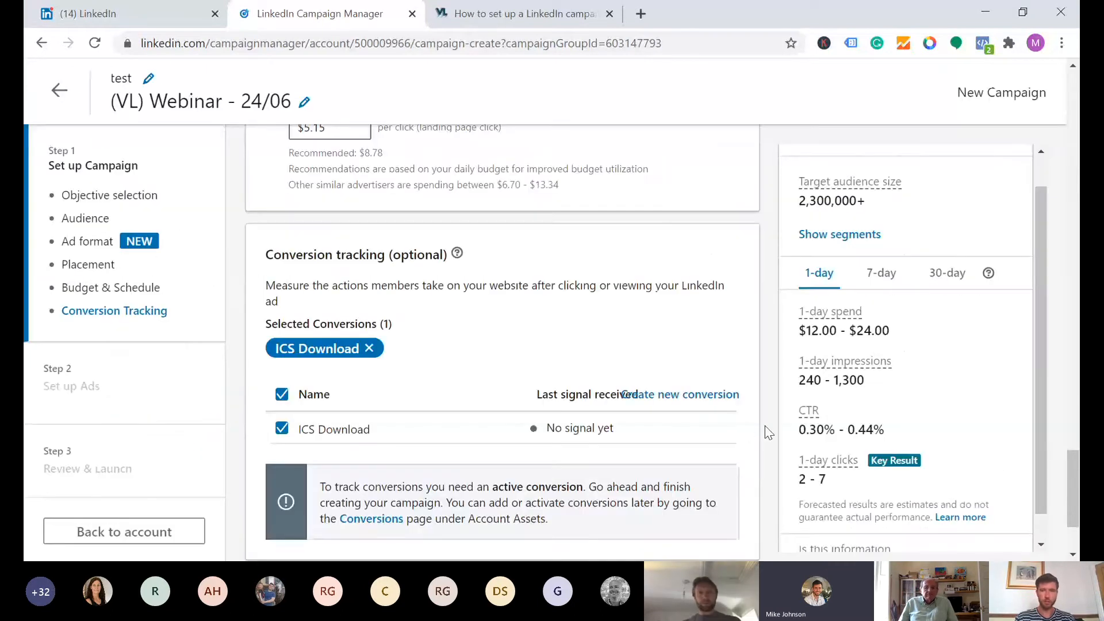
{"action": "scroll", "coordinate": [764, 425], "scroll_direction": "down", "scroll_amount": 3}
{"action": "scroll", "coordinate": [764, 425], "scroll_direction": "up", "scroll_amount": 1}
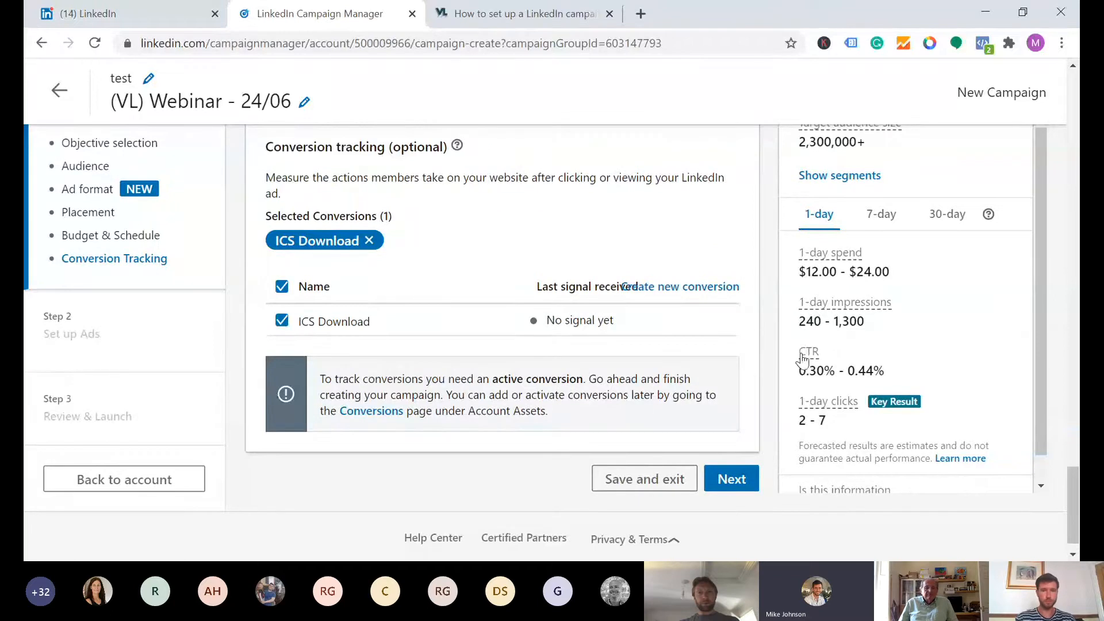
{"action": "scroll", "coordinate": [761, 343], "scroll_direction": "up", "scroll_amount": 3}
{"action": "scroll", "coordinate": [761, 344], "scroll_direction": "down", "scroll_amount": 4}
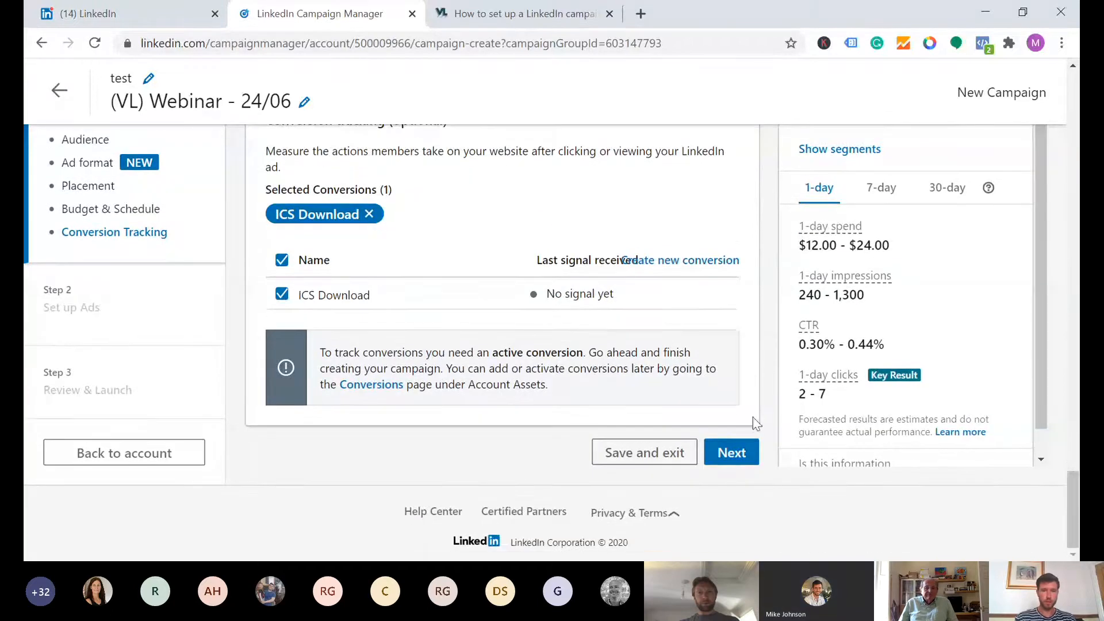
{"action": "left_click", "coordinate": [731, 454]}
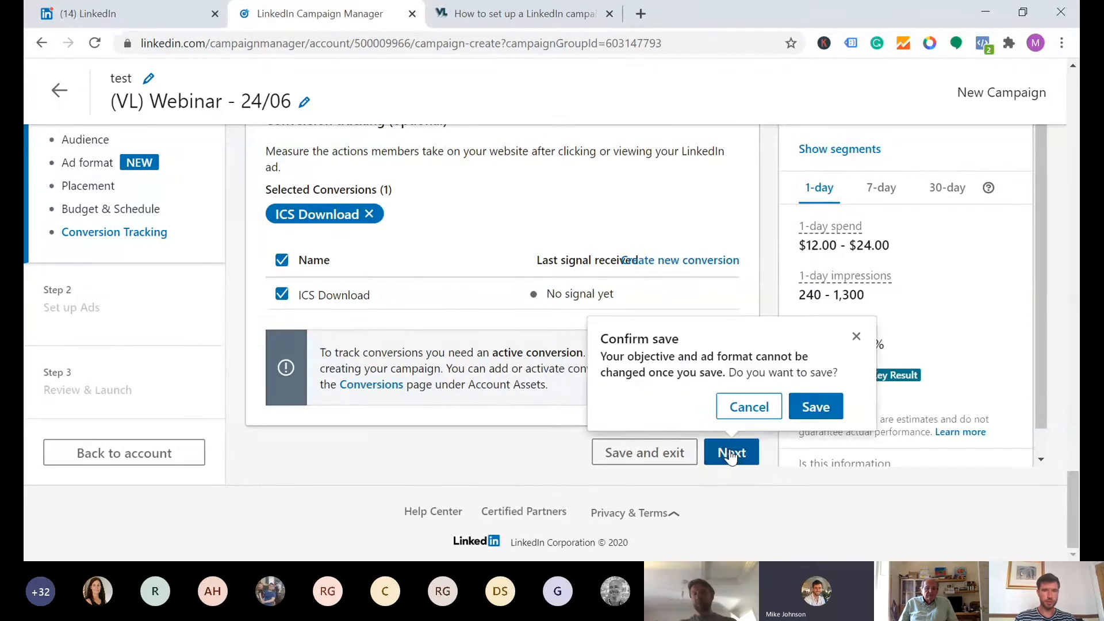
{"action": "left_click", "coordinate": [814, 409]}
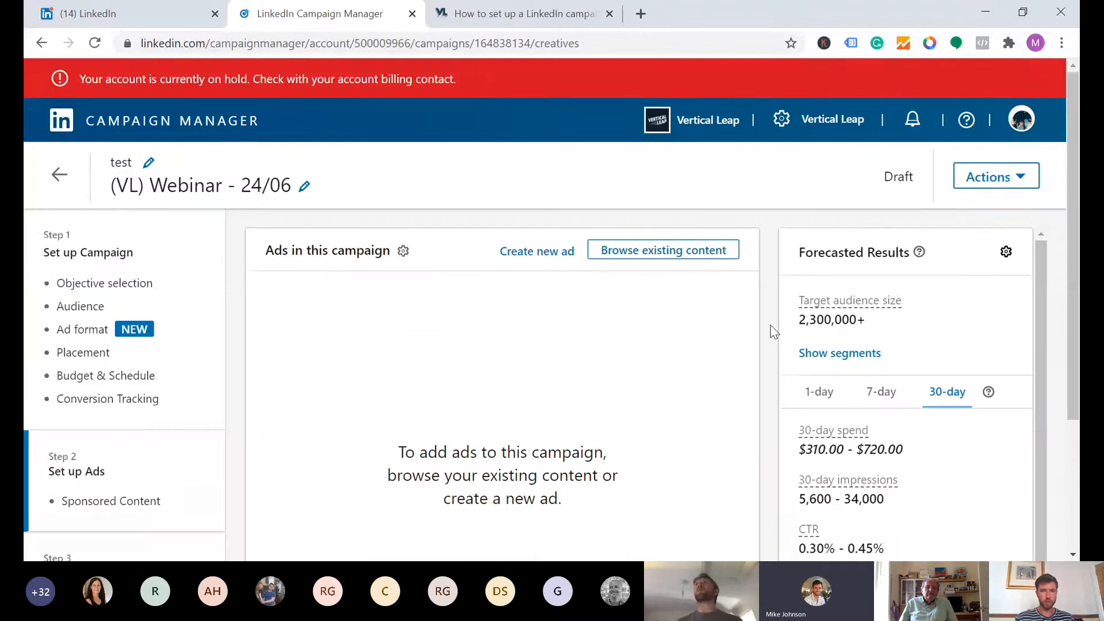
- Start a new Single Image ad for the campaign and look over its introductory text, destination URL and article share fields
{"action": "scroll", "coordinate": [772, 329], "scroll_direction": "down", "scroll_amount": 1}
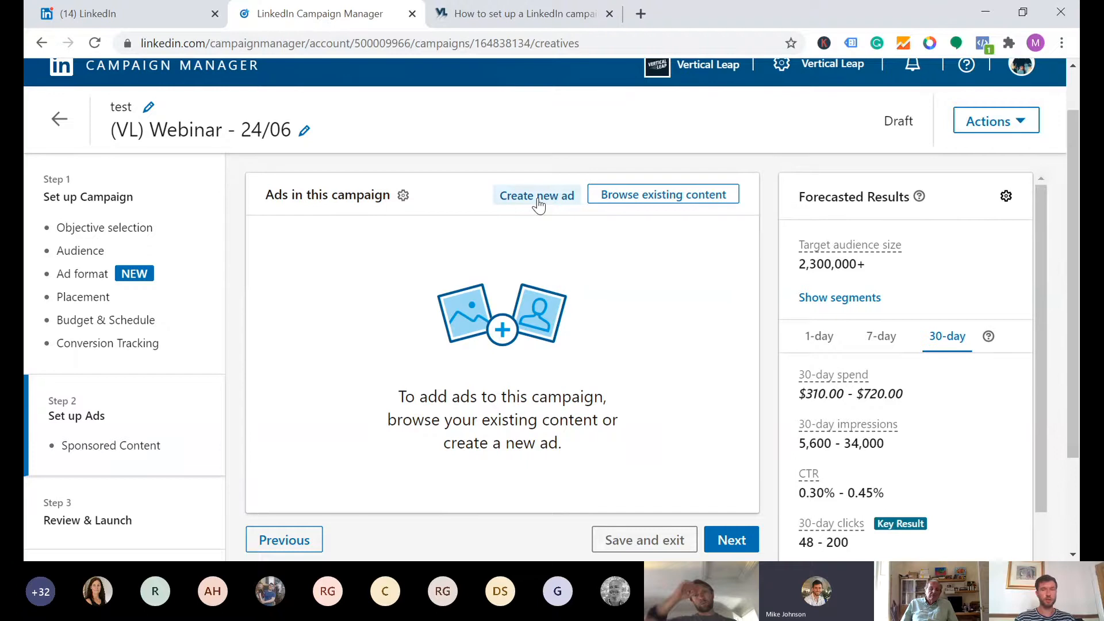
{"action": "left_click", "coordinate": [537, 199]}
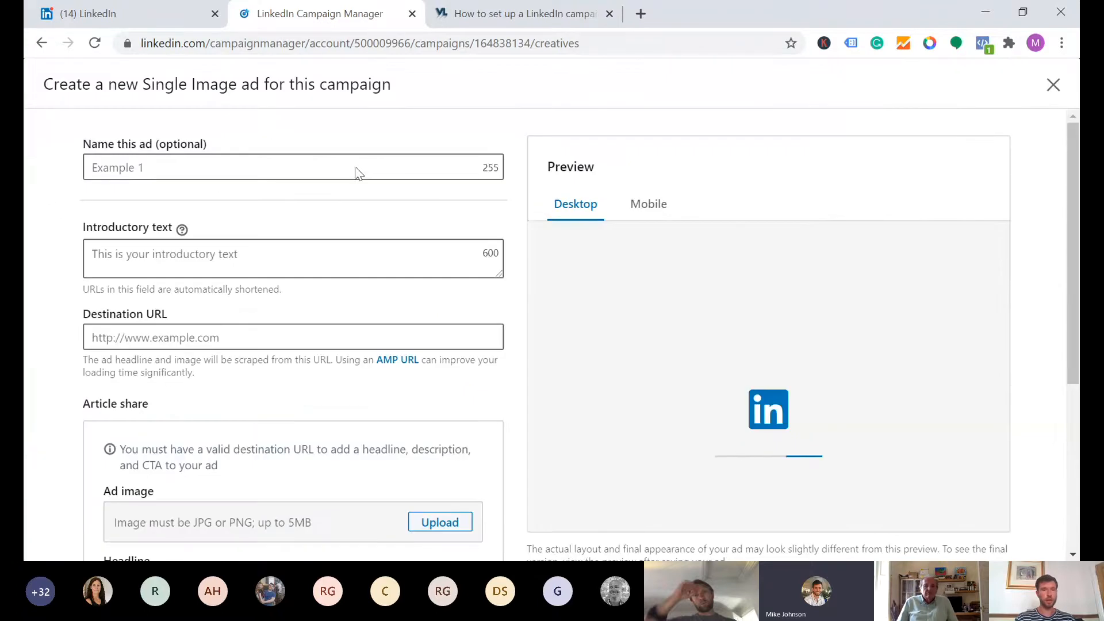
{"action": "scroll", "coordinate": [526, 290], "scroll_direction": "down", "scroll_amount": 1}
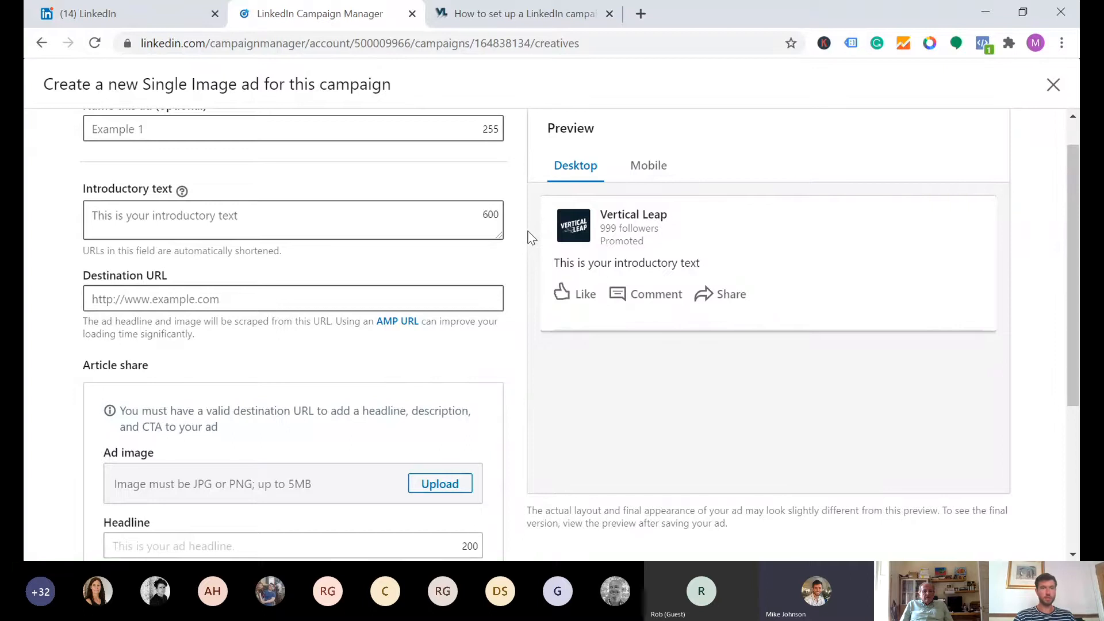
{"action": "scroll", "coordinate": [530, 238], "scroll_direction": "down", "scroll_amount": 1}
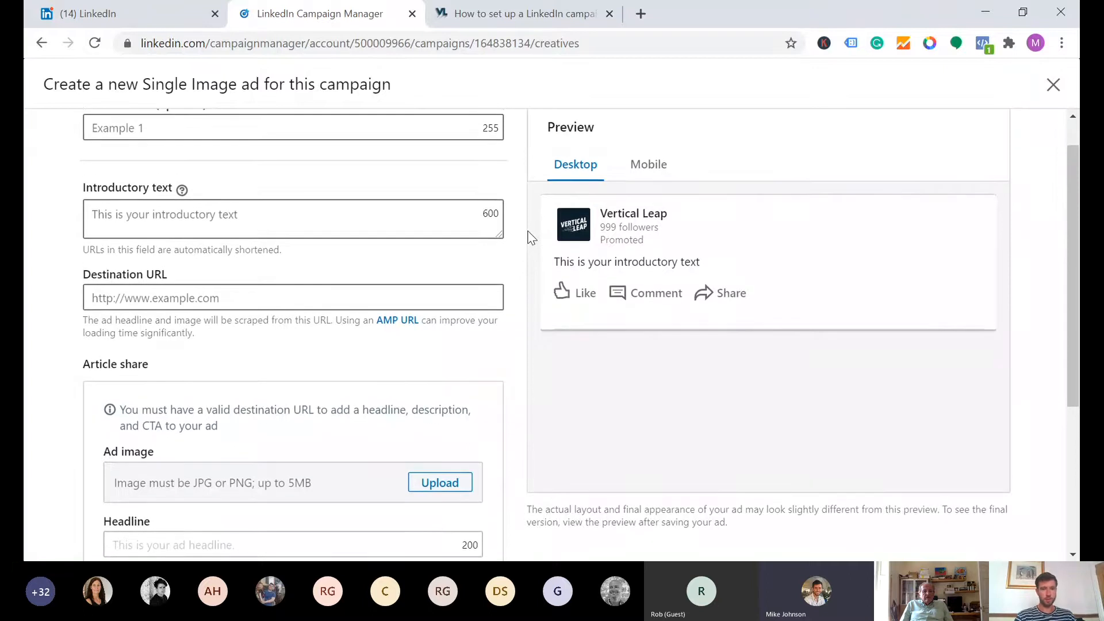
{"action": "scroll", "coordinate": [530, 237], "scroll_direction": "up", "scroll_amount": 2}
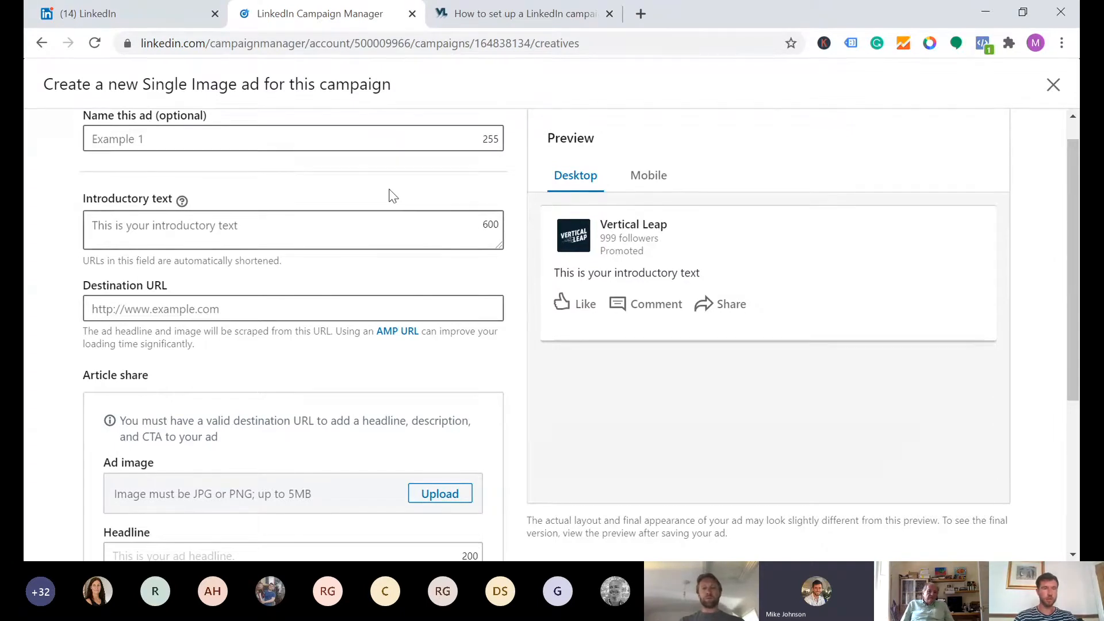
{"action": "scroll", "coordinate": [386, 195], "scroll_direction": "up", "scroll_amount": 1}
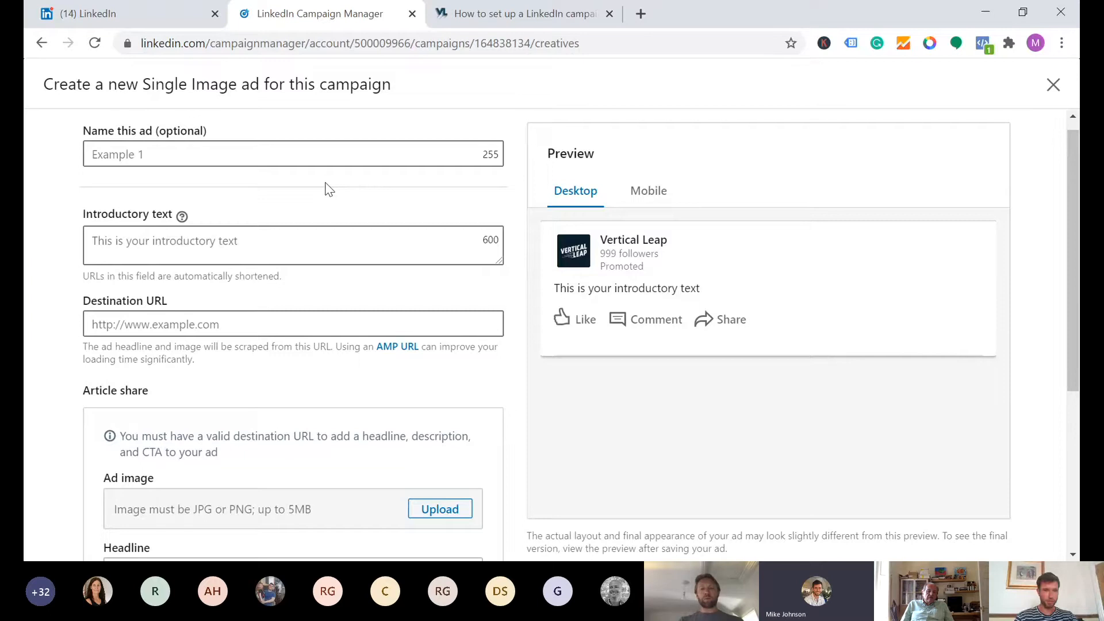
{"action": "scroll", "coordinate": [321, 188], "scroll_direction": "down", "scroll_amount": 1}
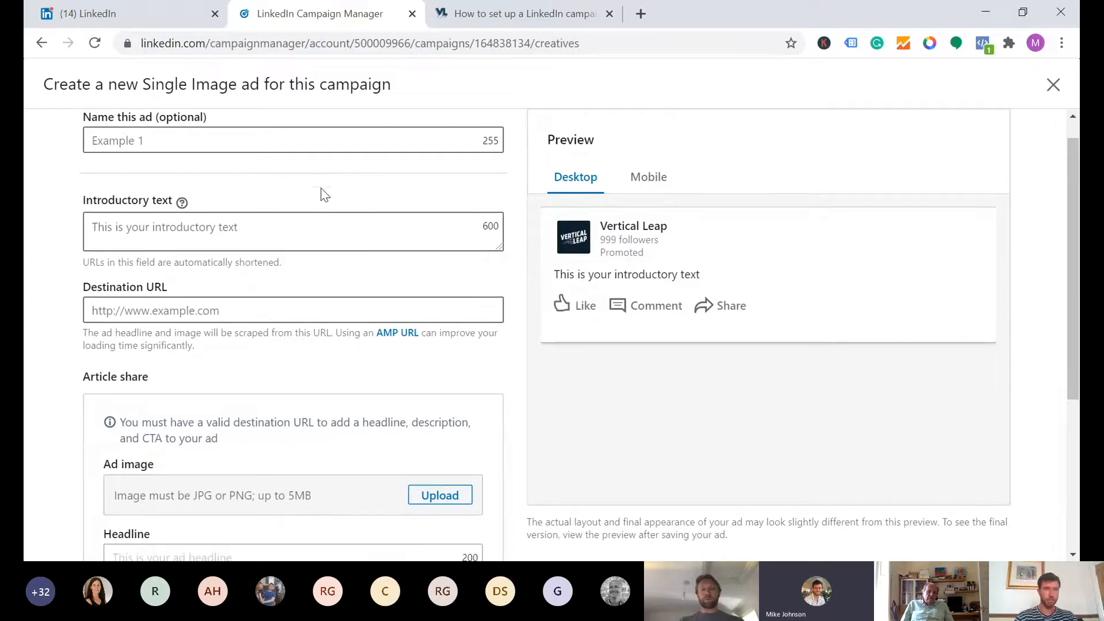
{"action": "left_click", "coordinate": [232, 220]}
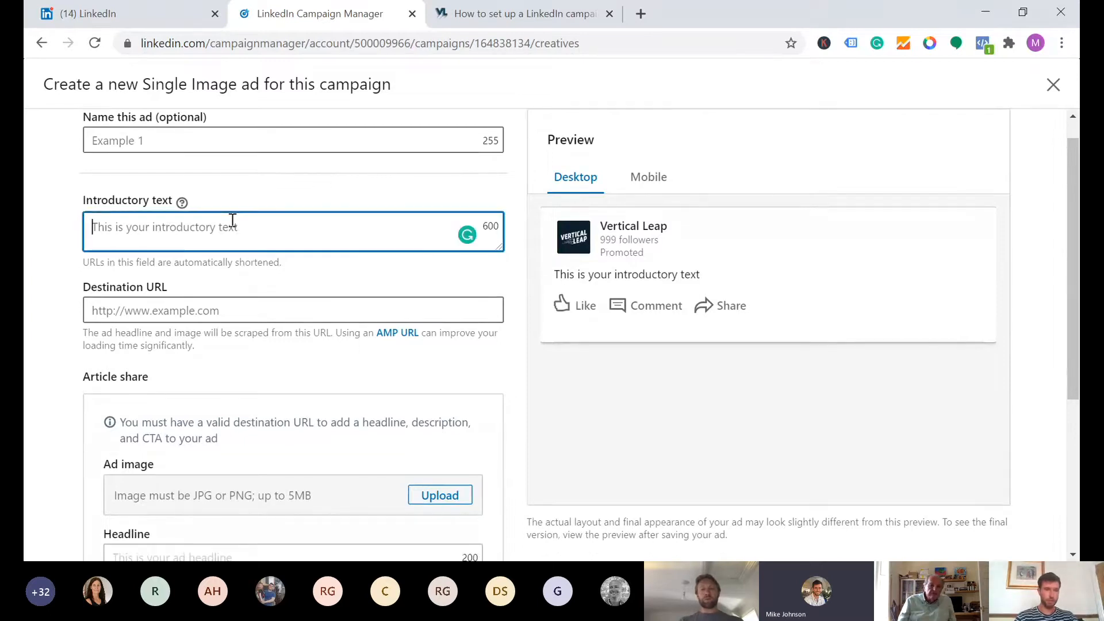
{"action": "scroll", "coordinate": [352, 272], "scroll_direction": "down", "scroll_amount": 2}
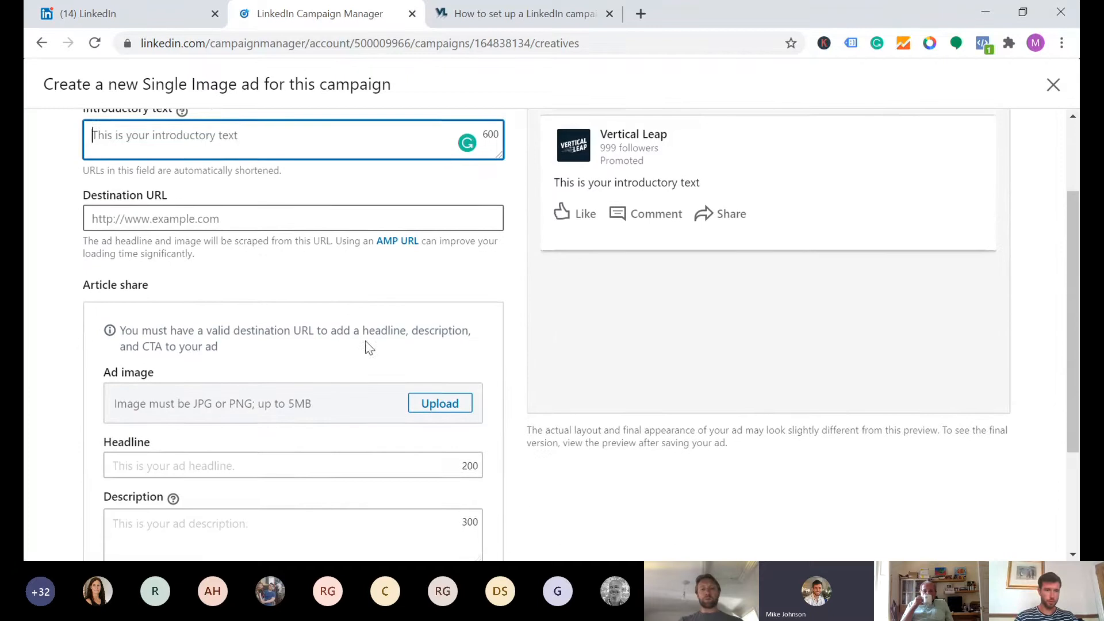
{"action": "scroll", "coordinate": [514, 319], "scroll_direction": "up", "scroll_amount": 2}
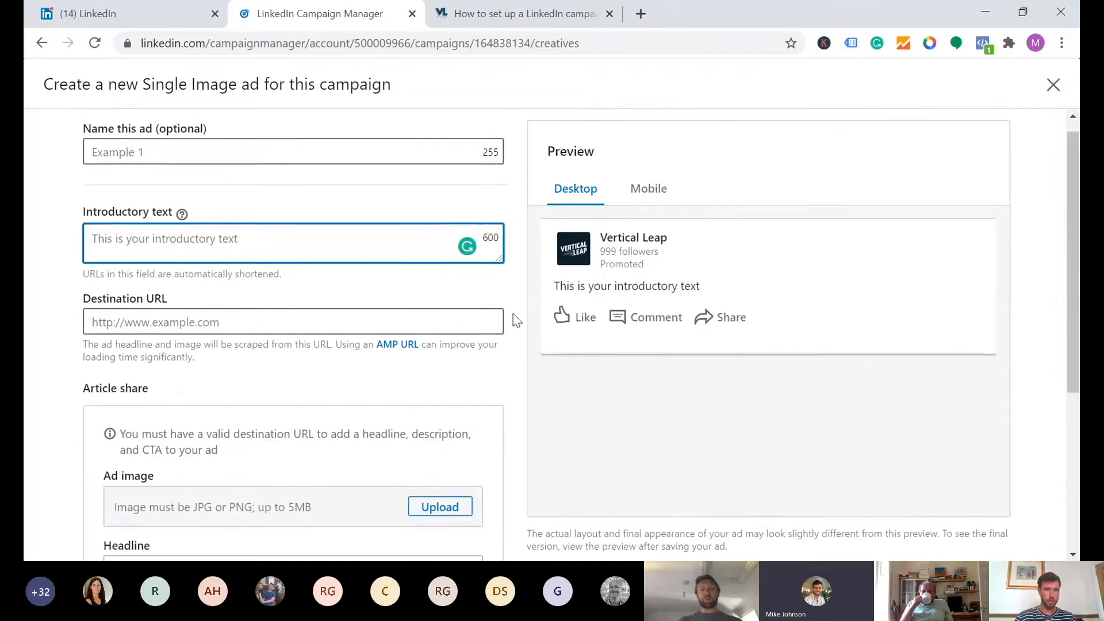
- Try to upload an image for the ad
{"action": "scroll", "coordinate": [436, 299], "scroll_direction": "down", "scroll_amount": 2}
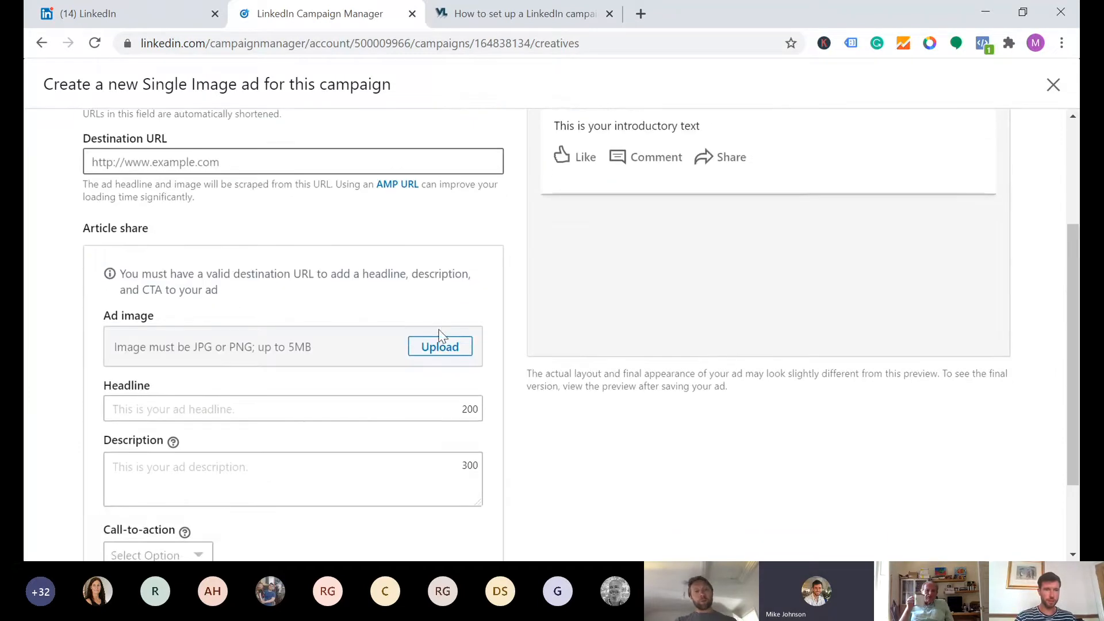
{"action": "left_click", "coordinate": [454, 350]}
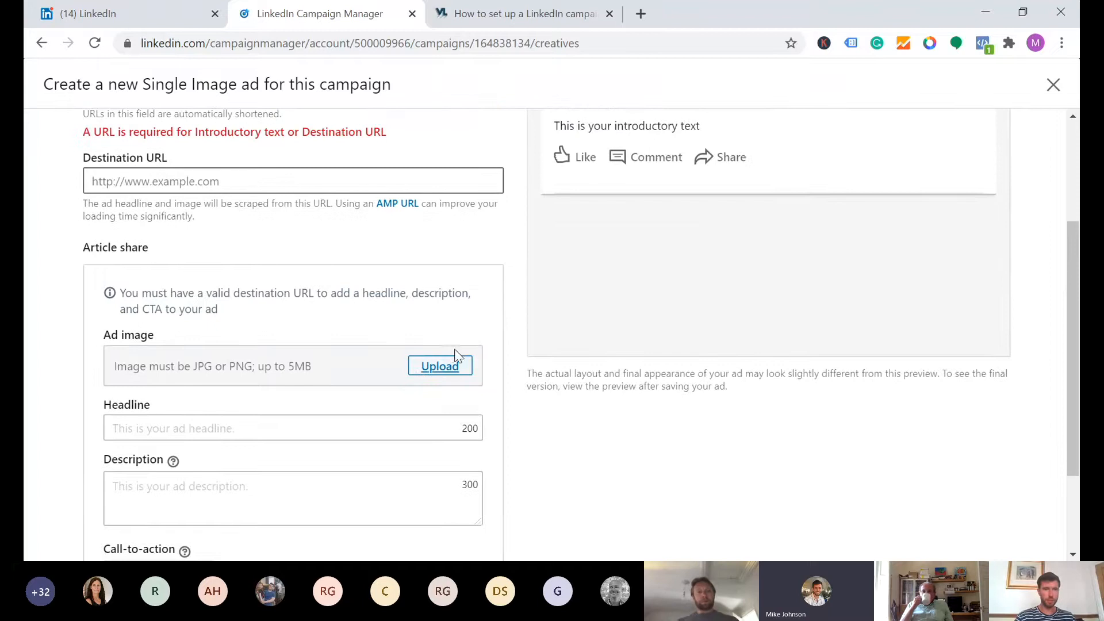
{"action": "scroll", "coordinate": [326, 276], "scroll_direction": "up", "scroll_amount": 3}
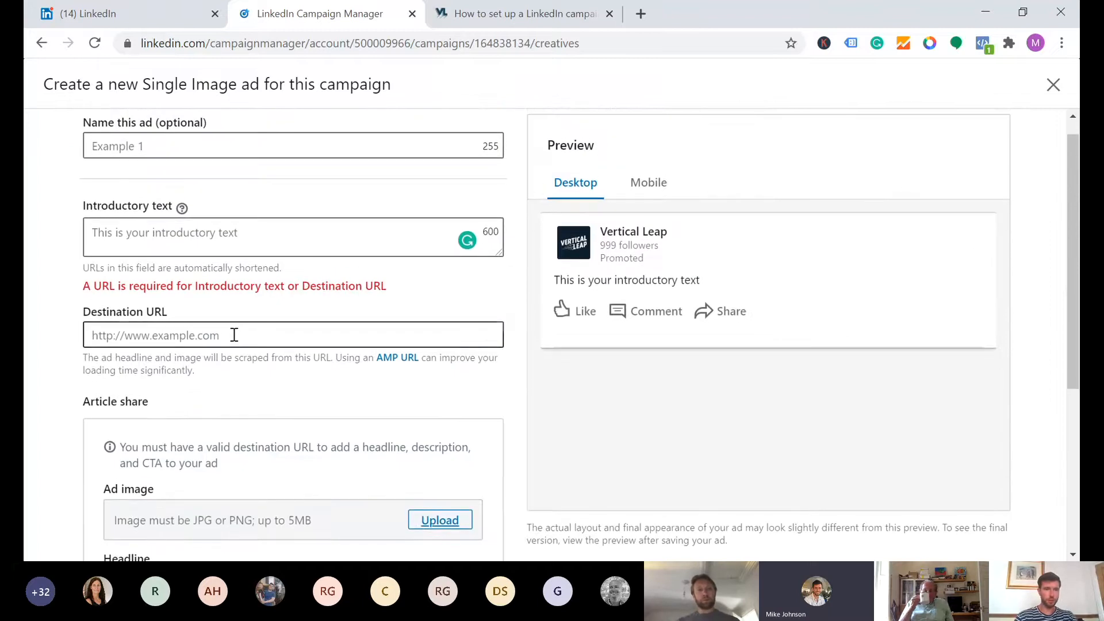
{"action": "left_click", "coordinate": [531, 13]}
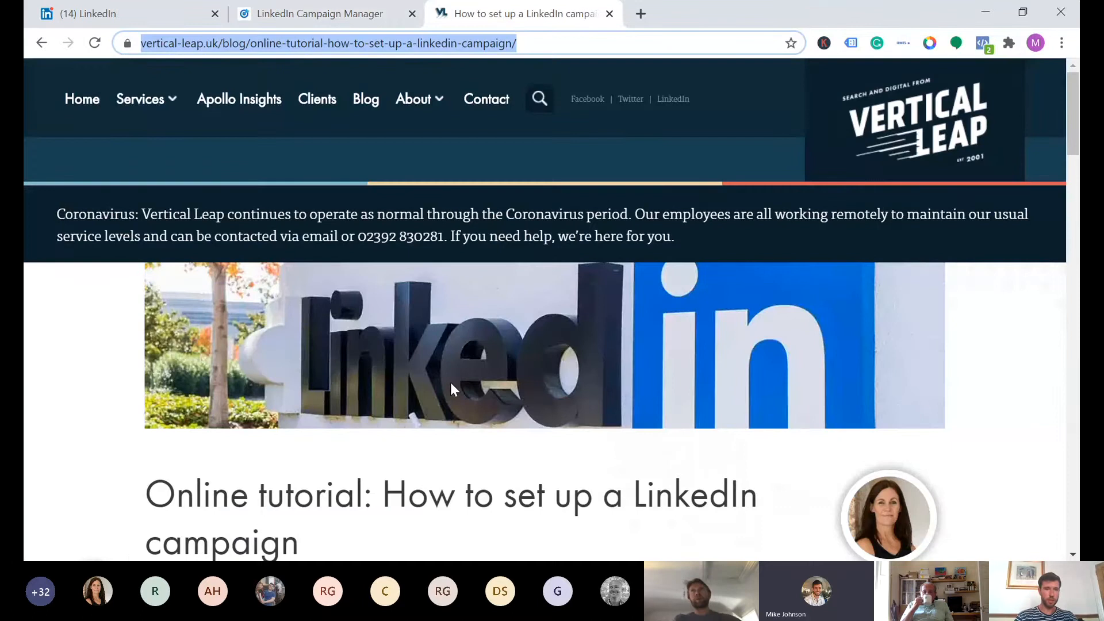
{"action": "scroll", "coordinate": [450, 387], "scroll_direction": "down", "scroll_amount": 4}
{"action": "scroll", "coordinate": [451, 387], "scroll_direction": "up", "scroll_amount": 5}
{"action": "left_click", "coordinate": [264, 15]}
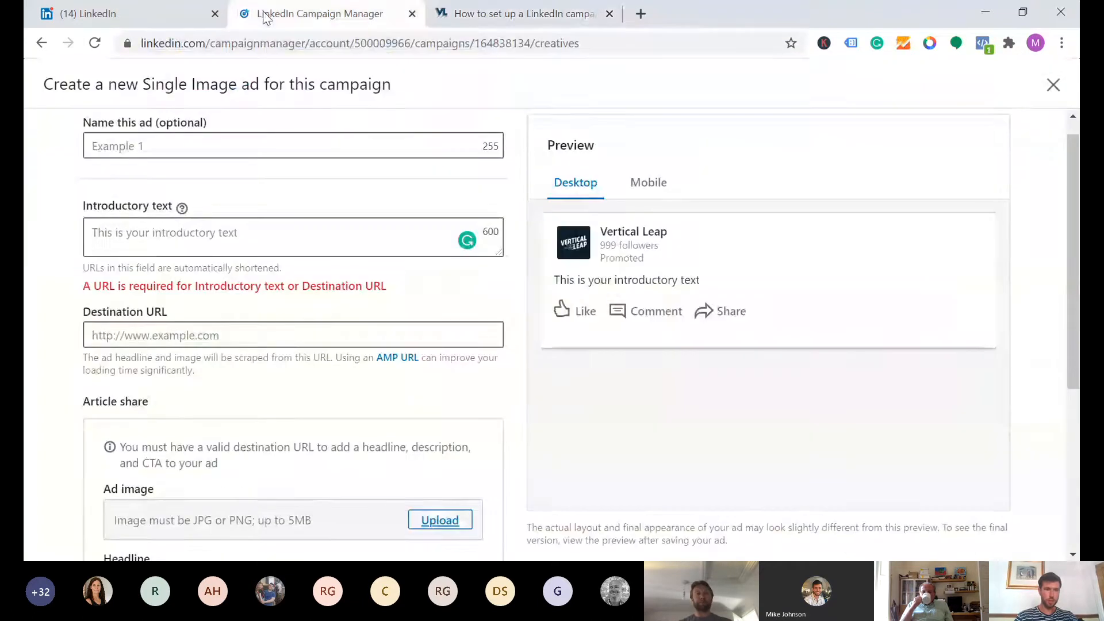
{"action": "type", "text": "www.vertical-leap.uk/blog/online-tutorial-how-to-set-up-a-linkedin-campaign/"}
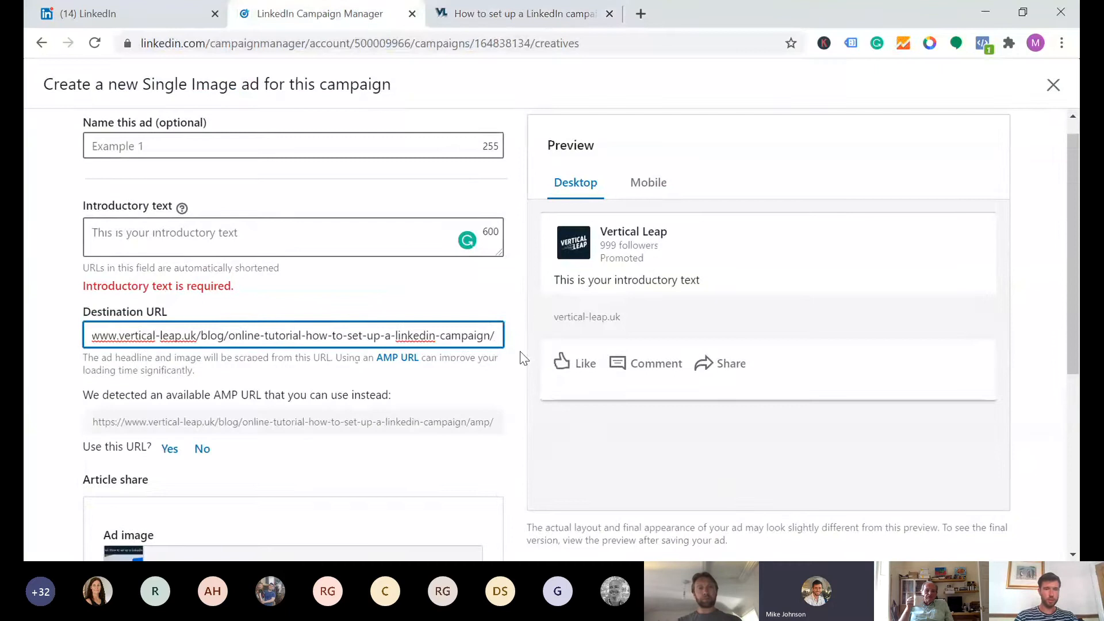
{"action": "left_click", "coordinate": [522, 340]}
- Enter "Join our webinar to learn how to set up a LinkedIn campaign" as the ad's introductory text
{"action": "scroll", "coordinate": [521, 339], "scroll_direction": "down", "scroll_amount": 2}
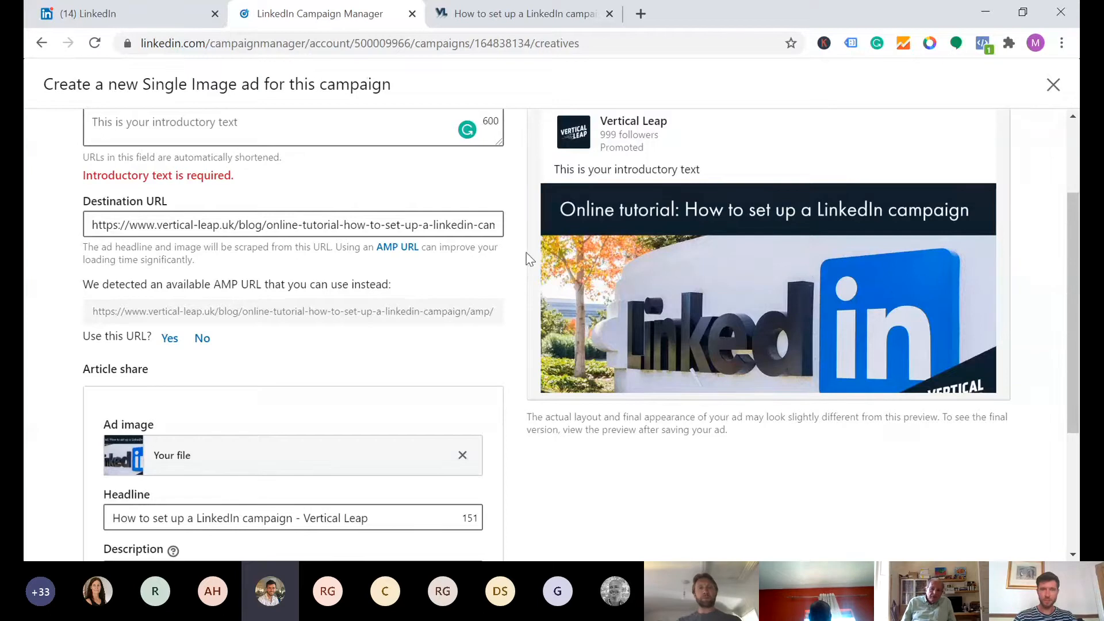
{"action": "scroll", "coordinate": [529, 259], "scroll_direction": "up", "scroll_amount": 1}
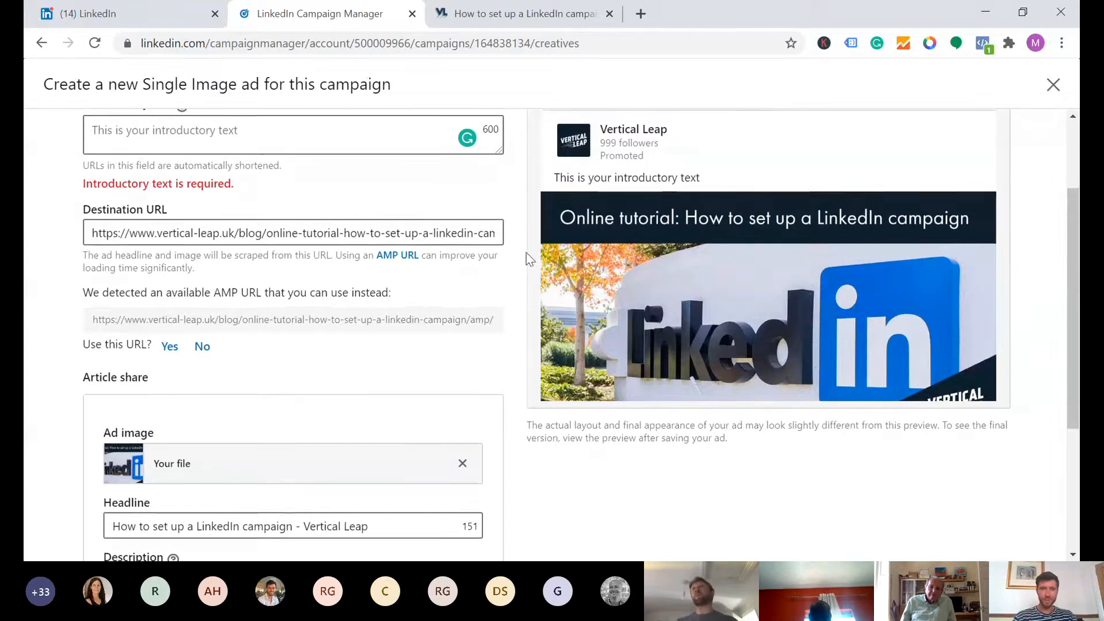
{"action": "scroll", "coordinate": [529, 292], "scroll_direction": "down", "scroll_amount": 1}
{"action": "scroll", "coordinate": [468, 357], "scroll_direction": "up", "scroll_amount": 2}
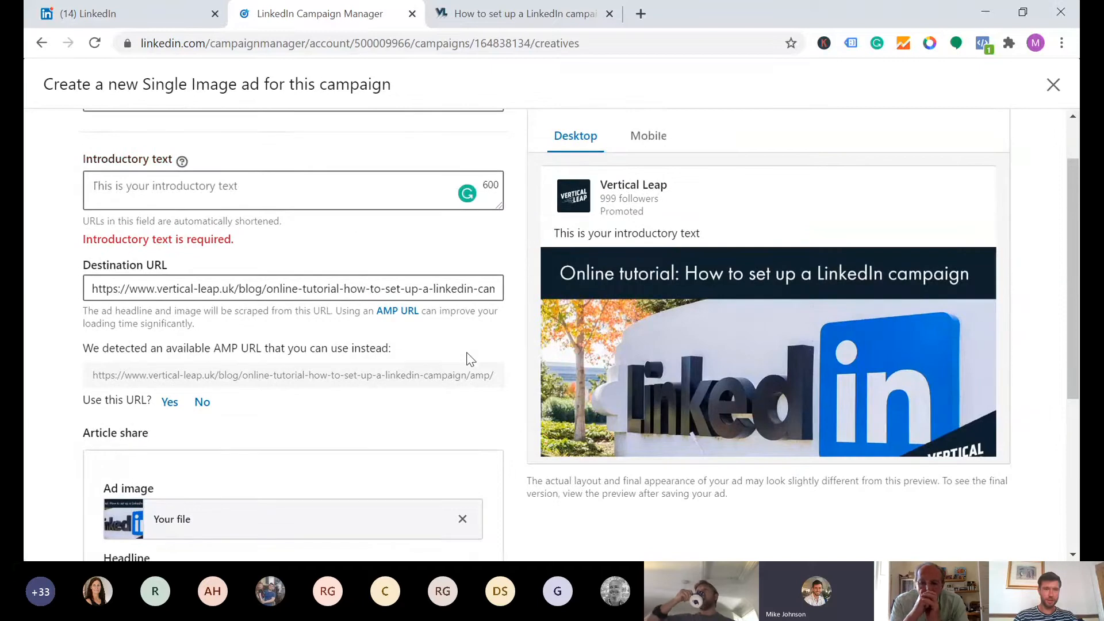
{"action": "left_click", "coordinate": [227, 186]}
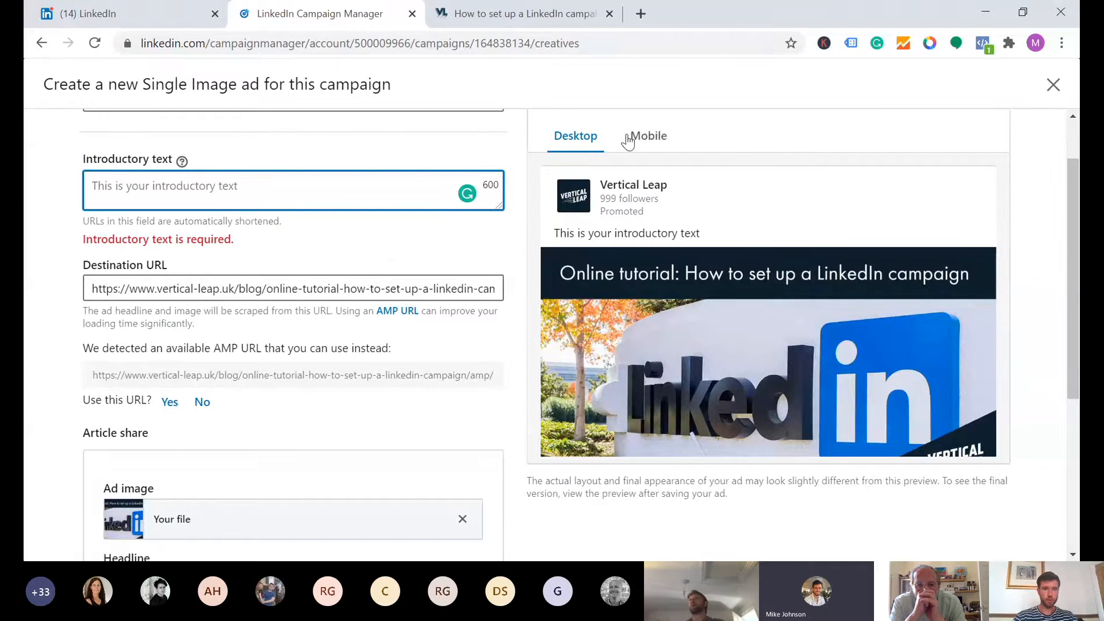
{"action": "type", "text": "."}
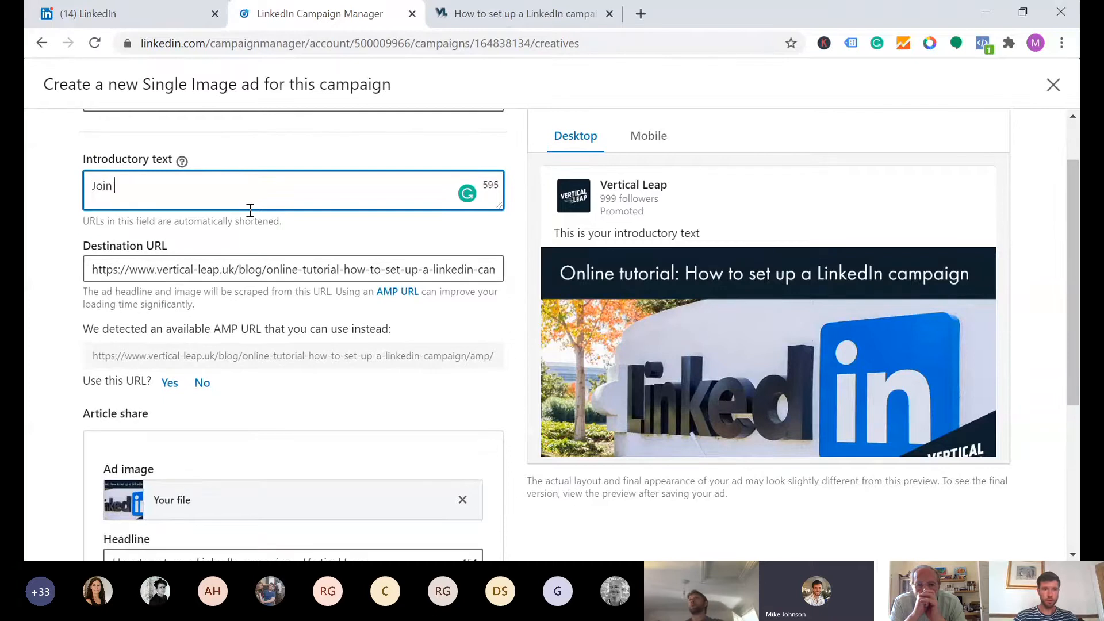
{"action": "type", "text": "oin "}
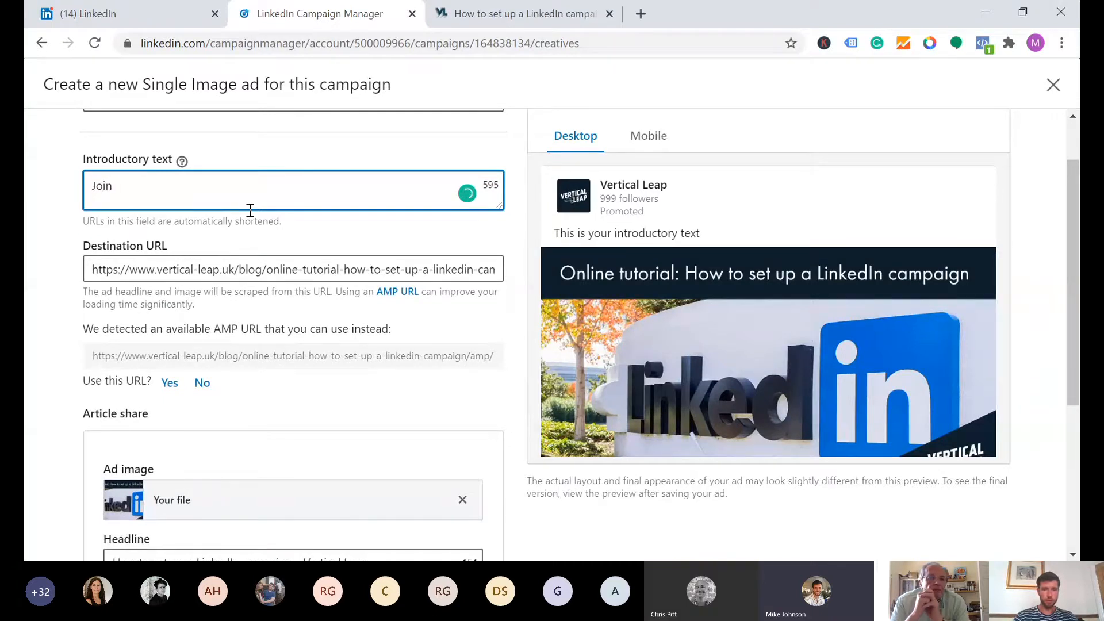
{"action": "type", "text": "out"}
{"action": "key", "text": "BackSpace"}
{"action": "type", "text": "r webinar "}
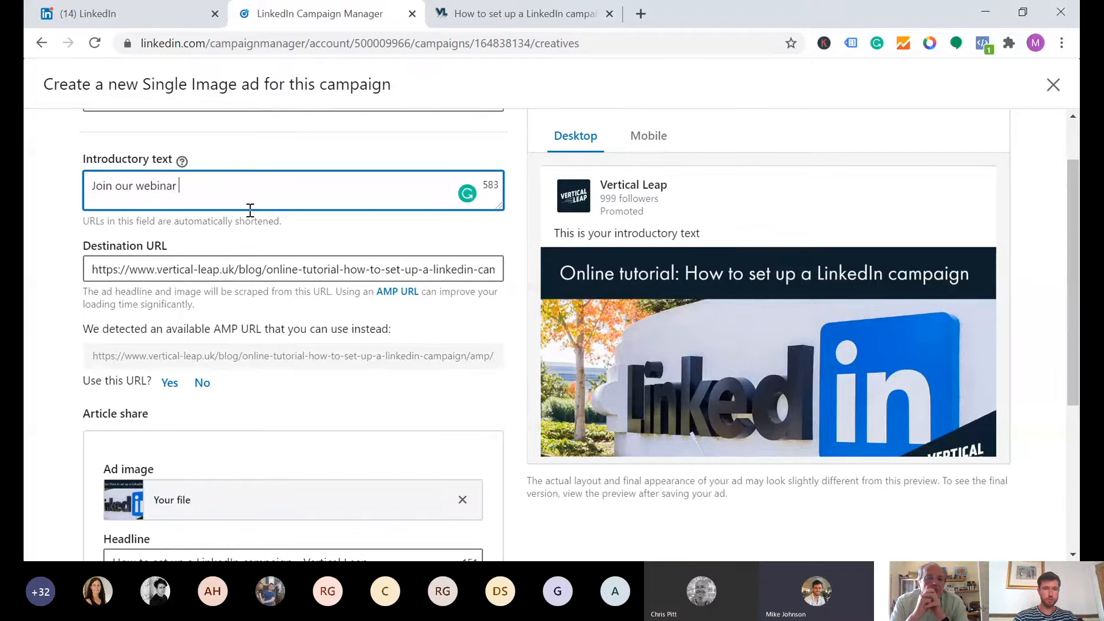
{"action": "type", "text": "to learn how to se"}
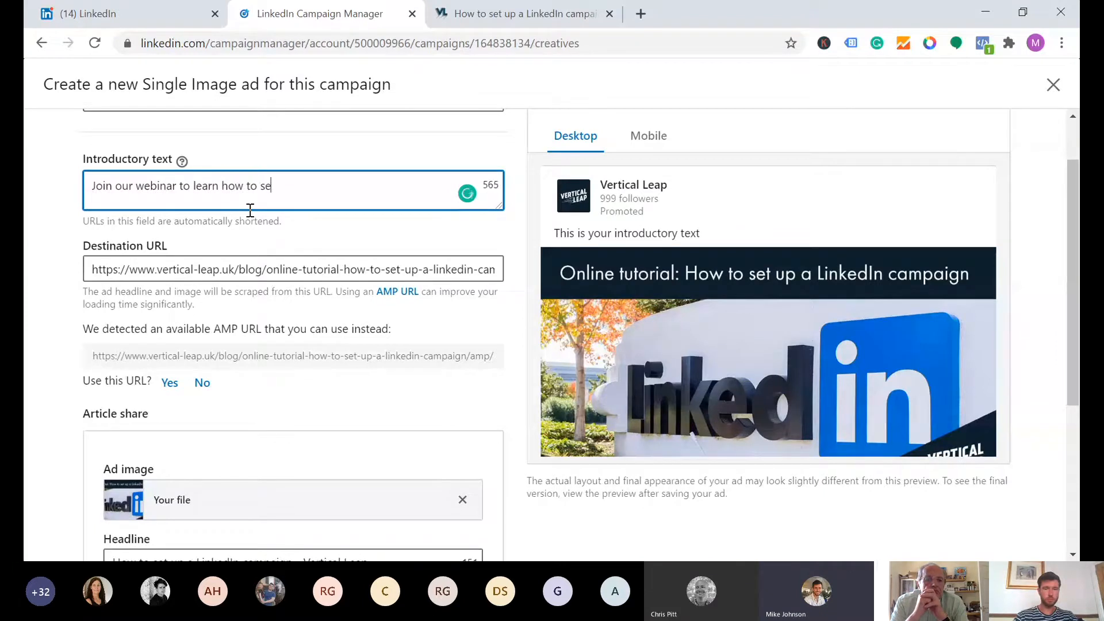
{"action": "type", "text": "t up a LinkedIn"}
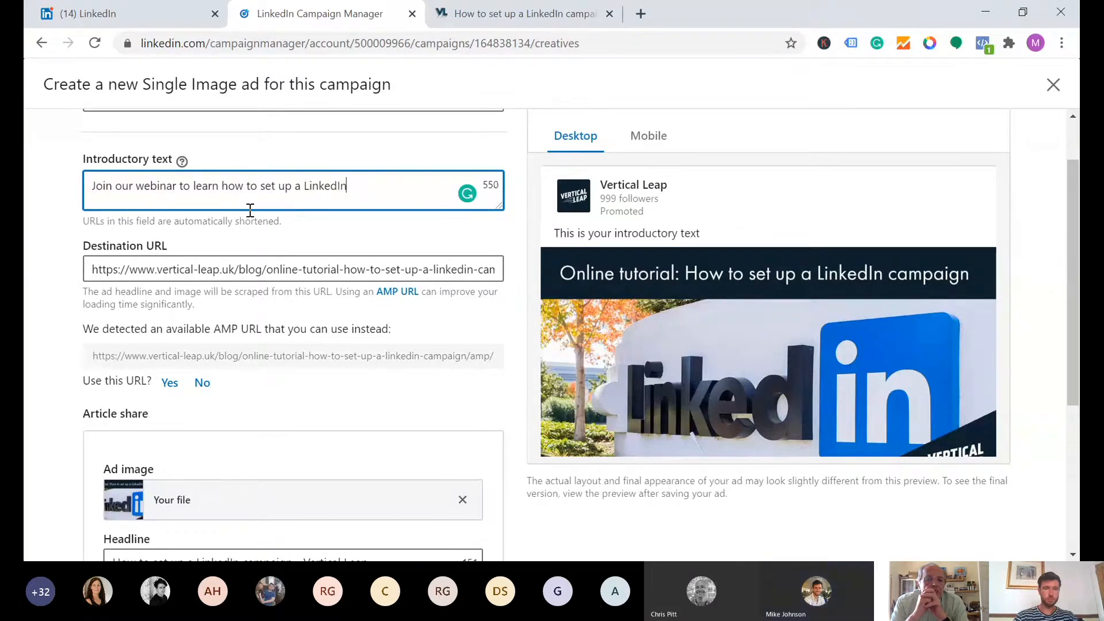
{"action": "type", "text": " campaign"}
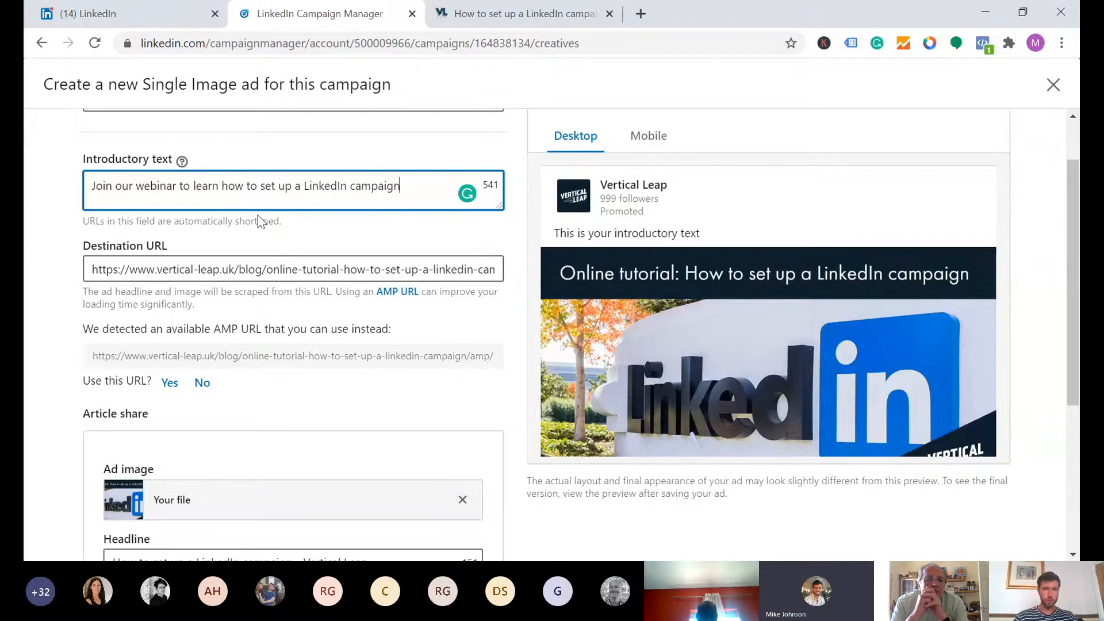
{"action": "key", "text": "Tab"}
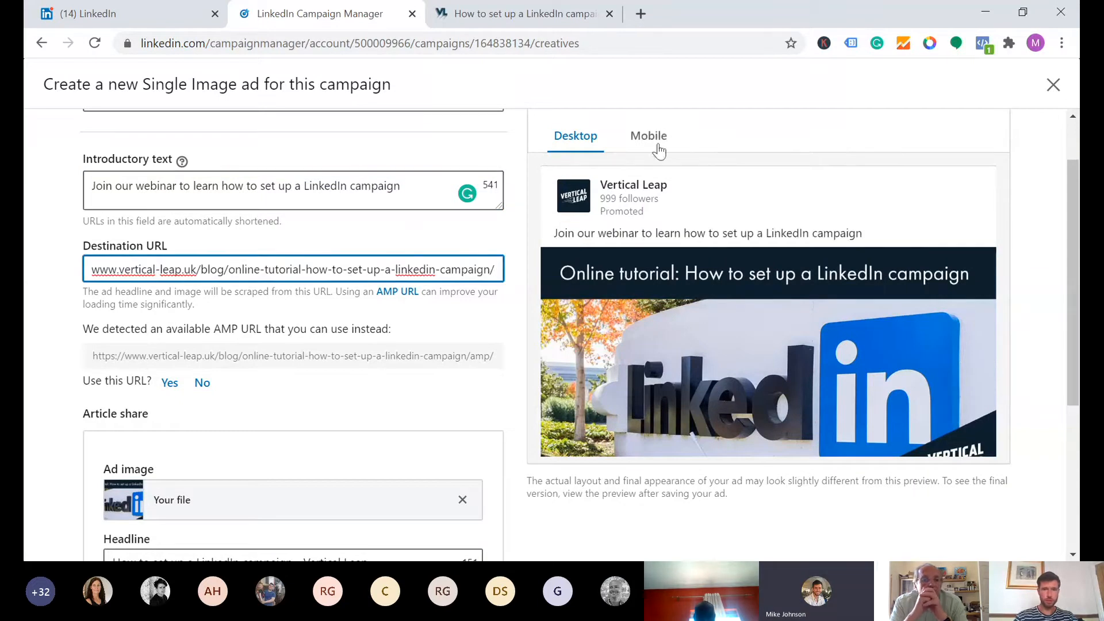
- Review the headline and description filled in for the ad's article share
{"action": "scroll", "coordinate": [408, 442], "scroll_direction": "down", "scroll_amount": 2}
{"action": "left_click", "coordinate": [408, 441]}
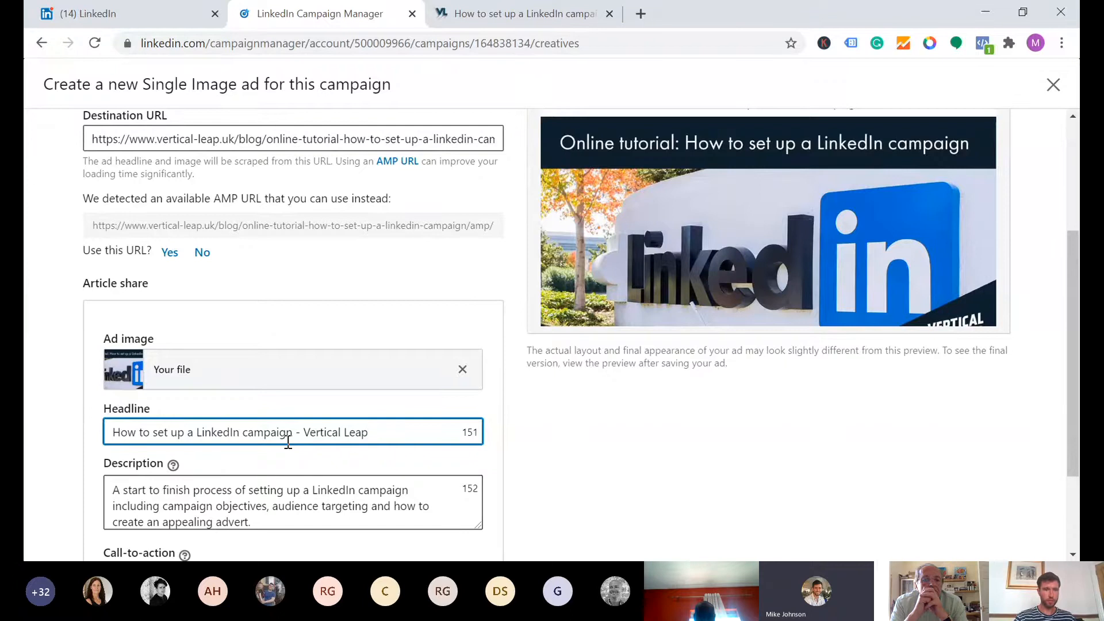
{"action": "scroll", "coordinate": [296, 444], "scroll_direction": "down", "scroll_amount": 1}
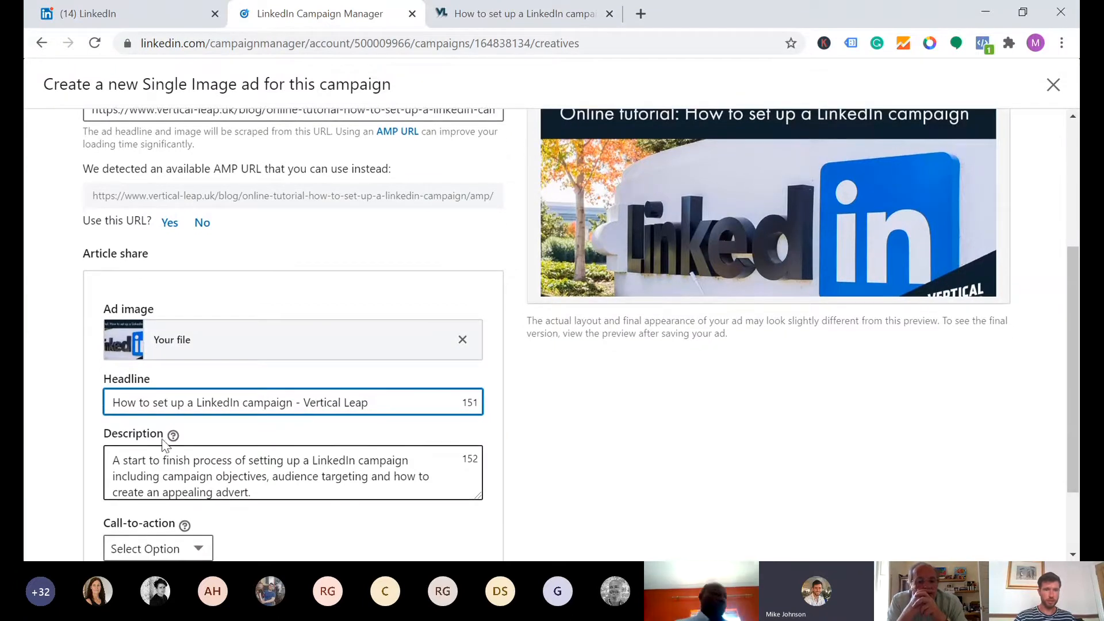
{"action": "scroll", "coordinate": [360, 488], "scroll_direction": "down", "scroll_amount": 2}
{"action": "left_click", "coordinate": [326, 444]}
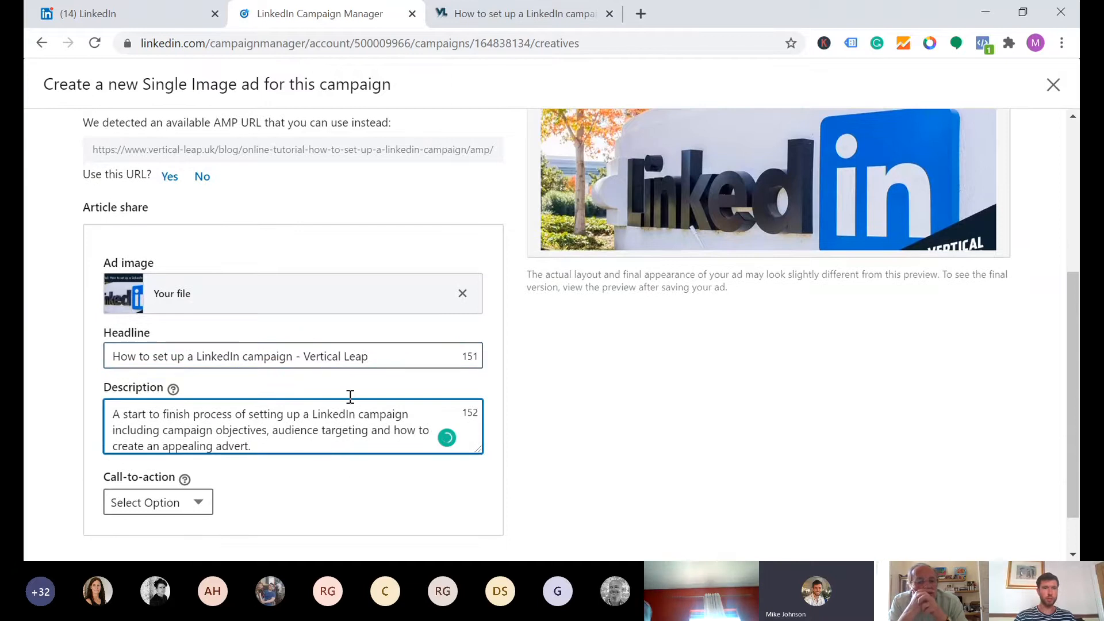
- Preview the Single Image ad in its mobile layout
{"action": "scroll", "coordinate": [717, 360], "scroll_direction": "up", "scroll_amount": 3}
{"action": "scroll", "coordinate": [771, 330], "scroll_direction": "down", "scroll_amount": 1}
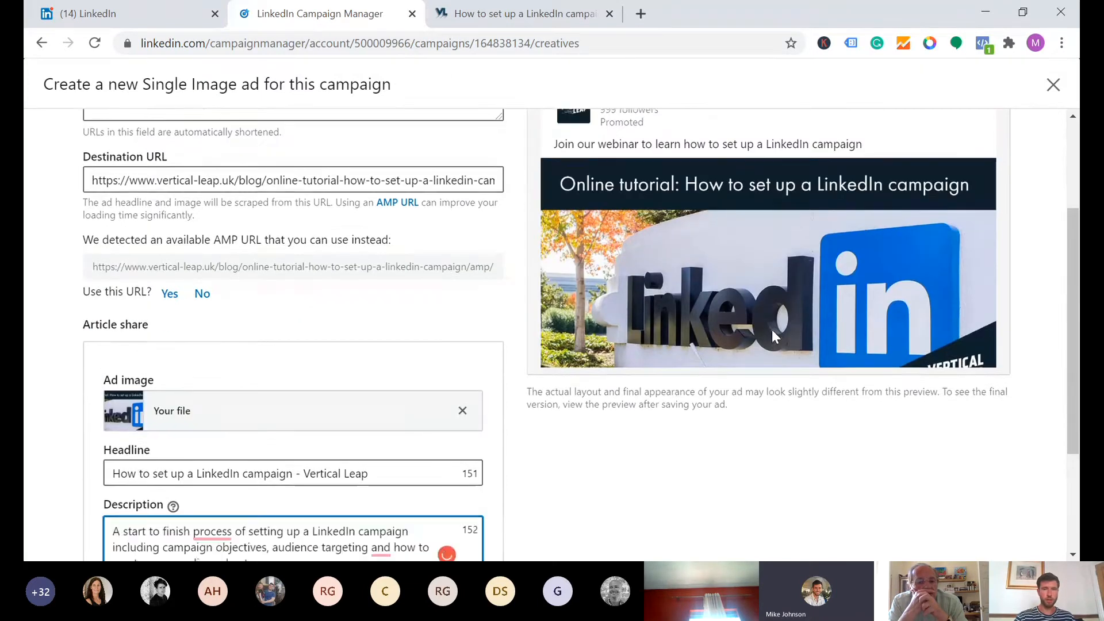
{"action": "scroll", "coordinate": [771, 329], "scroll_direction": "up", "scroll_amount": 2}
{"action": "left_click", "coordinate": [640, 165]}
{"action": "scroll", "coordinate": [655, 362], "scroll_direction": "down", "scroll_amount": 1}
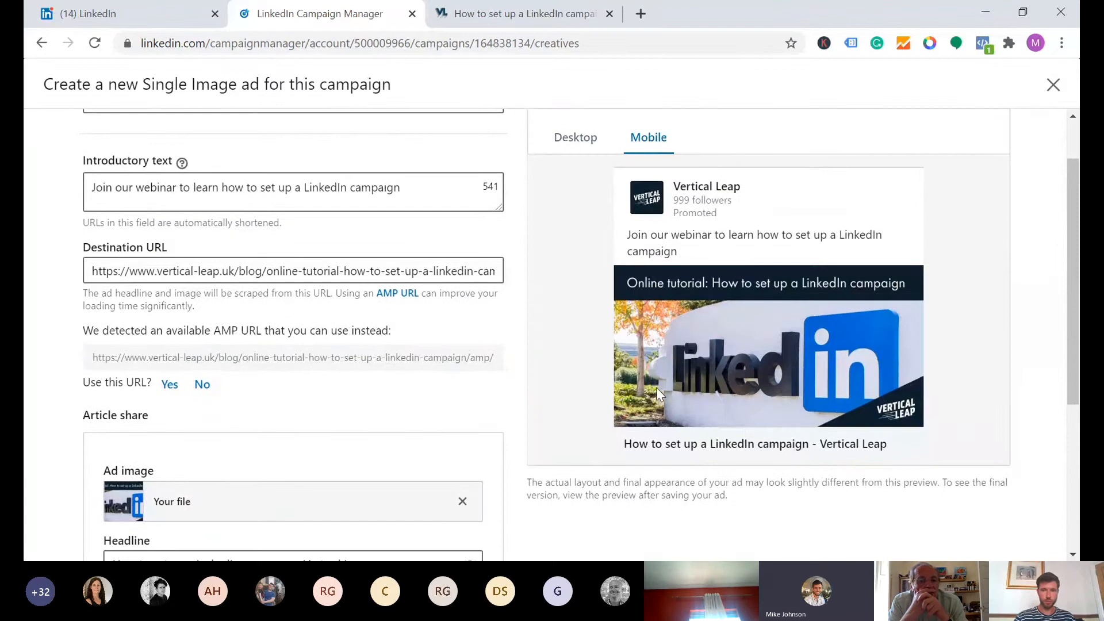
- Set the ad's call-to-action to Learn More and check it in the mobile preview
{"action": "scroll", "coordinate": [454, 480], "scroll_direction": "down", "scroll_amount": 5}
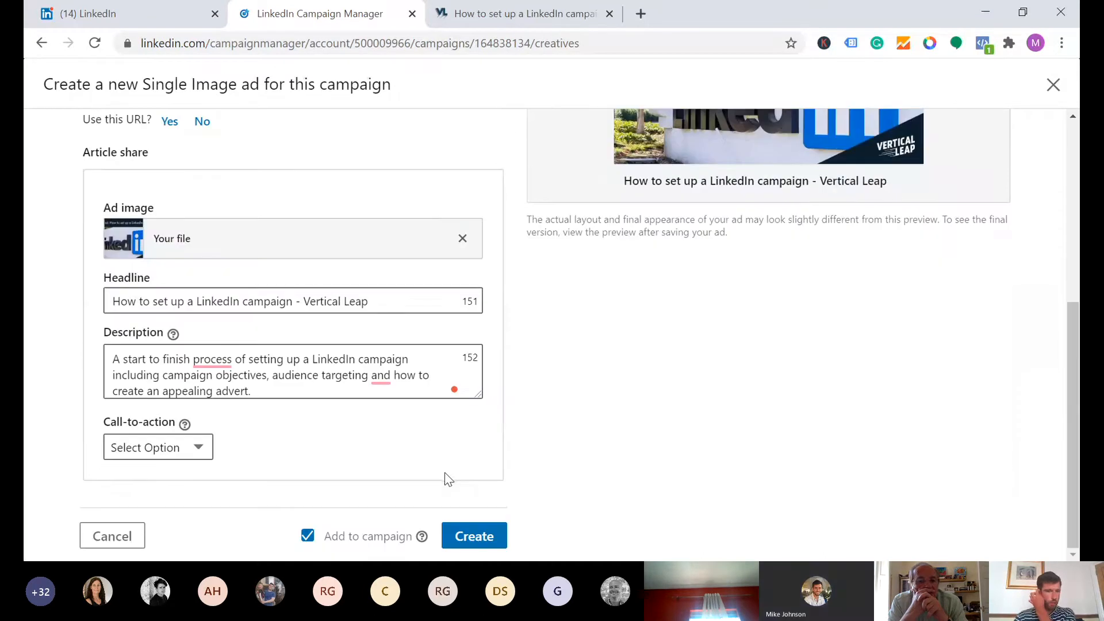
{"action": "scroll", "coordinate": [547, 463], "scroll_direction": "up", "scroll_amount": 3}
{"action": "scroll", "coordinate": [547, 463], "scroll_direction": "down", "scroll_amount": 1}
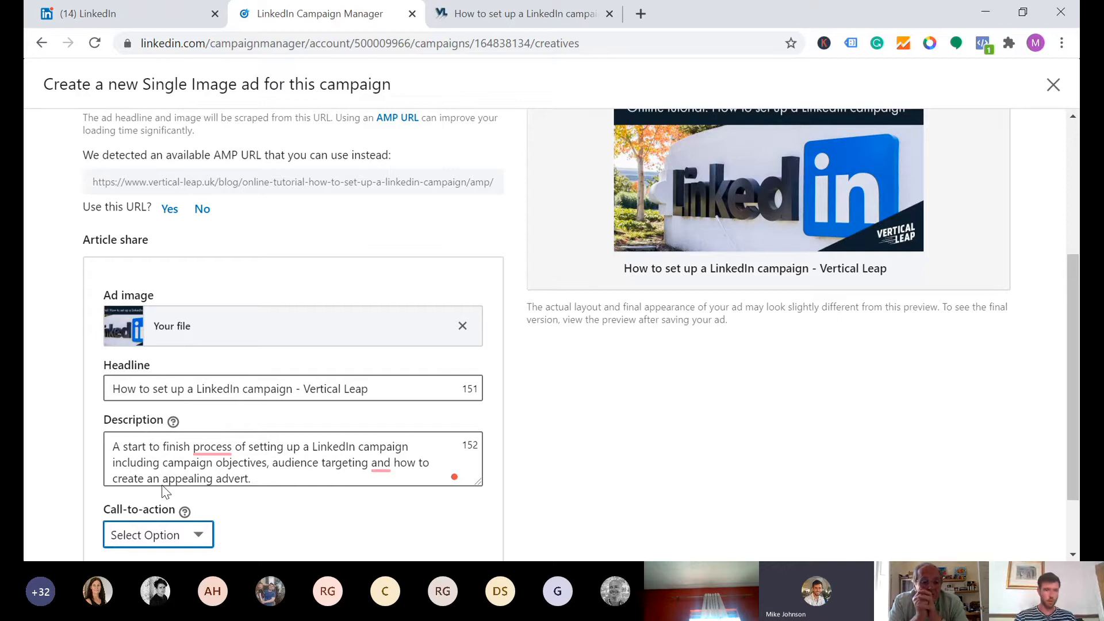
{"action": "left_click", "coordinate": [175, 416]}
{"action": "scroll", "coordinate": [914, 398], "scroll_direction": "up", "scroll_amount": 1}
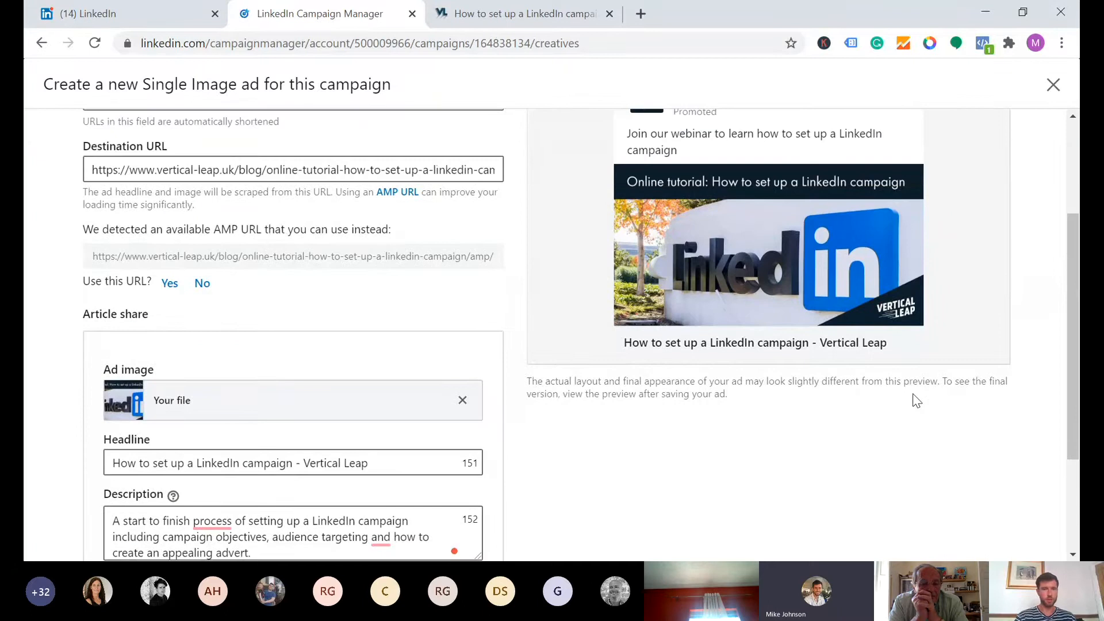
{"action": "scroll", "coordinate": [493, 254], "scroll_direction": "up", "scroll_amount": 2}
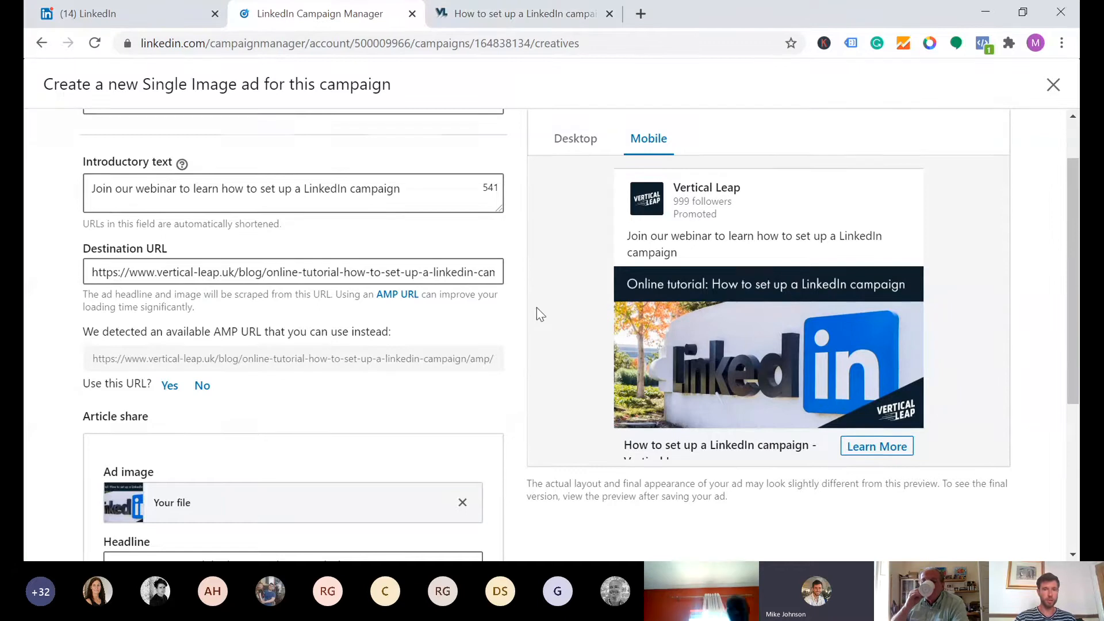
{"action": "scroll", "coordinate": [537, 312], "scroll_direction": "up", "scroll_amount": 1}
{"action": "scroll", "coordinate": [539, 313], "scroll_direction": "down", "scroll_amount": 2}
{"action": "scroll", "coordinate": [537, 313], "scroll_direction": "down", "scroll_amount": 2}
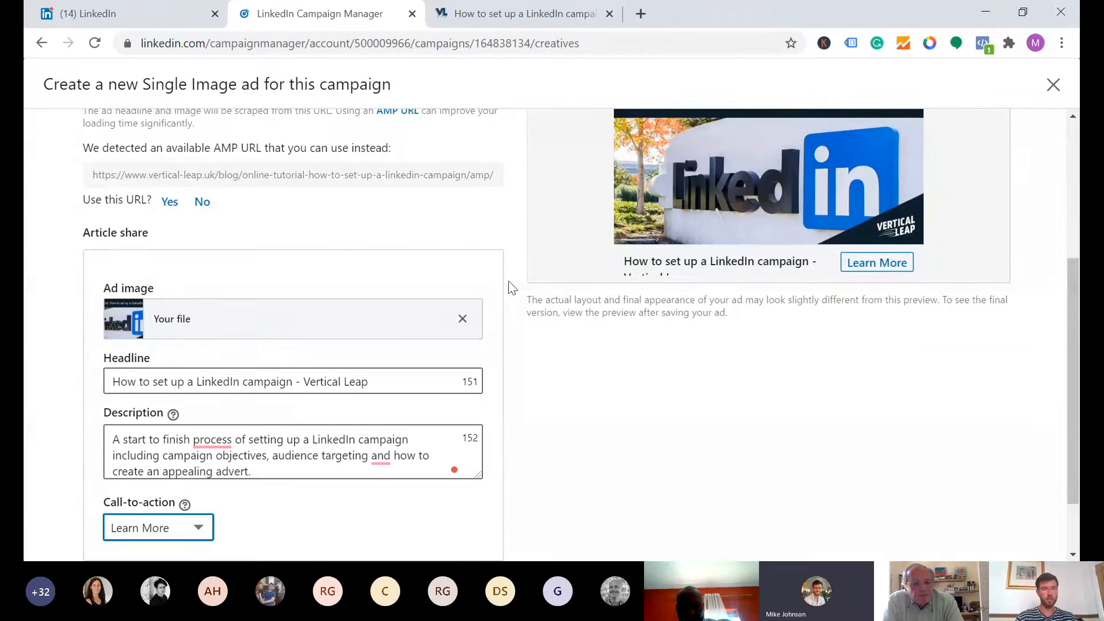
- Change the ad's call-to-action to Request Demo and close the ad form, discarding the unsaved ad
{"action": "scroll", "coordinate": [511, 287], "scroll_direction": "down", "scroll_amount": 1}
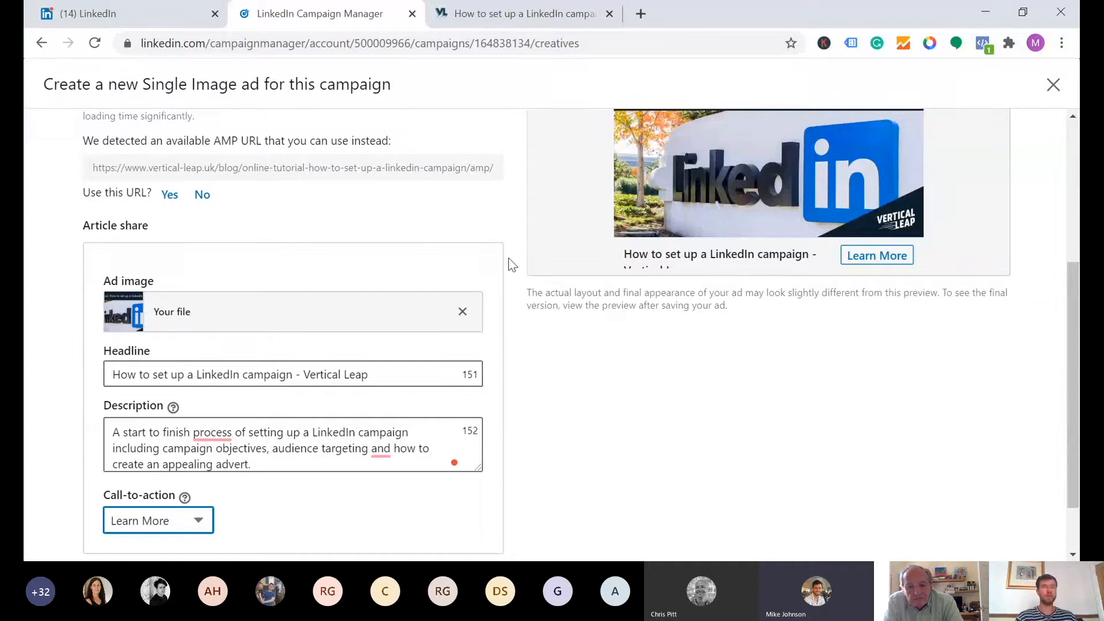
{"action": "scroll", "coordinate": [511, 264], "scroll_direction": "up", "scroll_amount": 3}
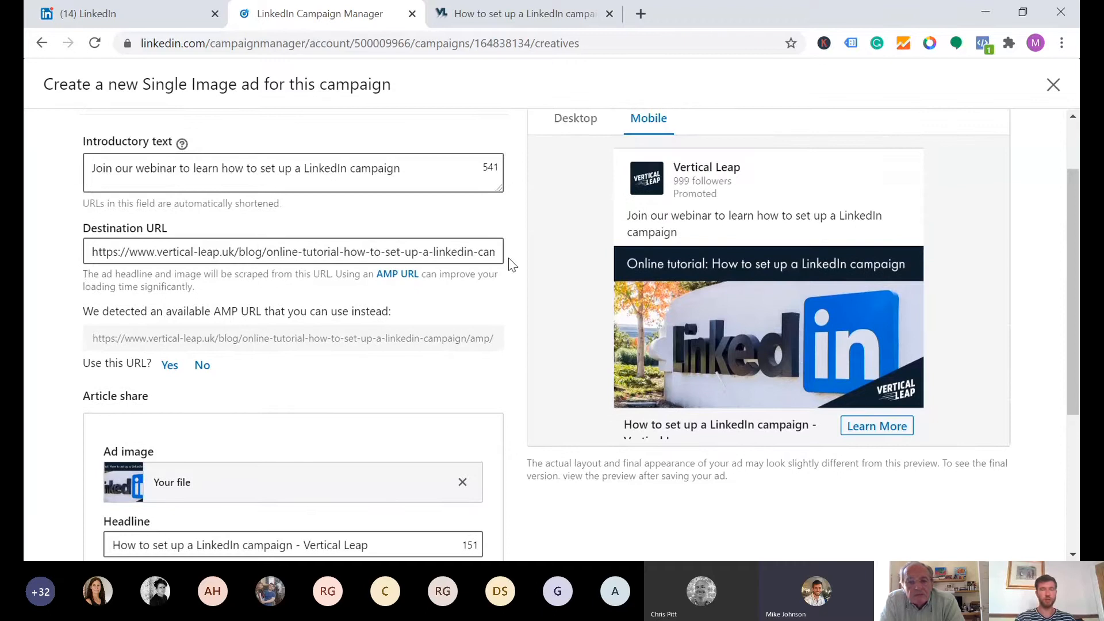
{"action": "scroll", "coordinate": [510, 264], "scroll_direction": "up", "scroll_amount": 1}
{"action": "scroll", "coordinate": [510, 263], "scroll_direction": "down", "scroll_amount": 3}
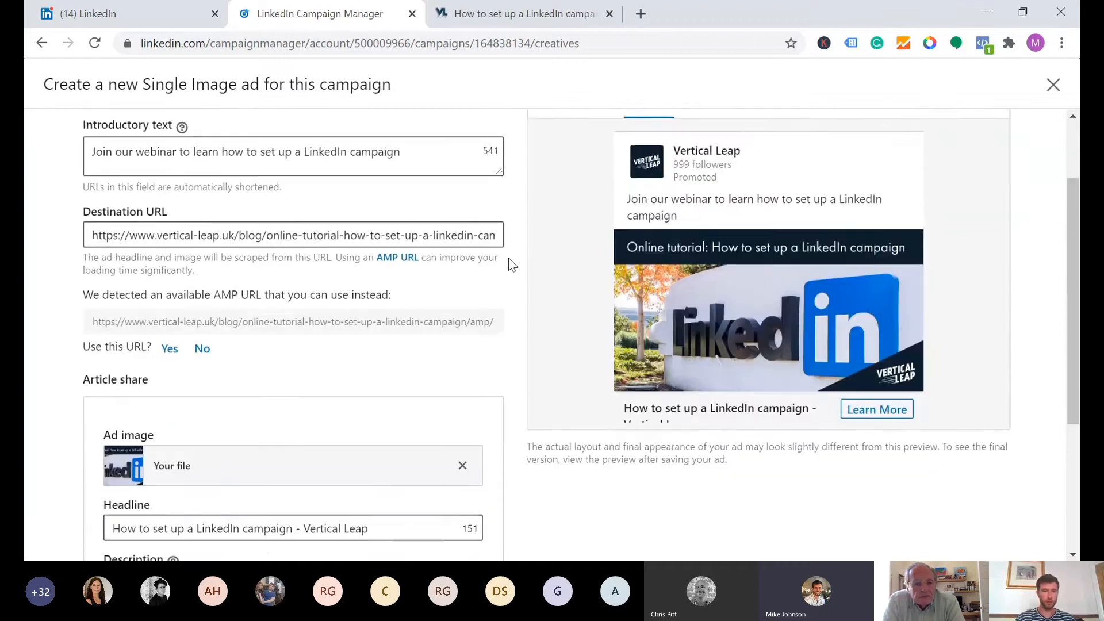
{"action": "scroll", "coordinate": [552, 428], "scroll_direction": "down", "scroll_amount": 2}
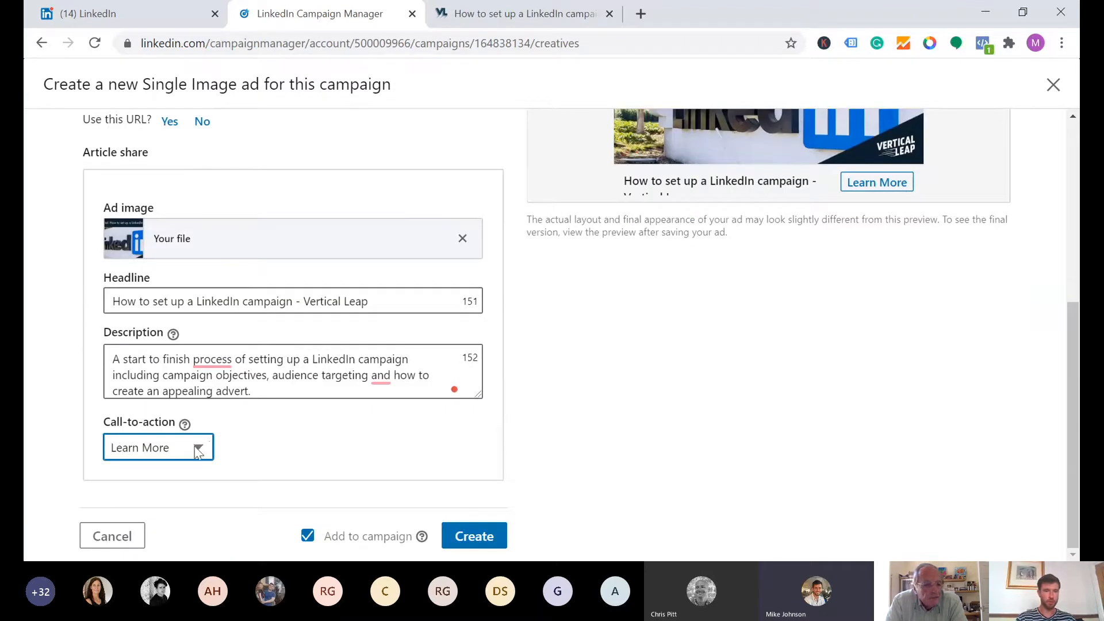
{"action": "left_click", "coordinate": [169, 426]}
{"action": "scroll", "coordinate": [504, 393], "scroll_direction": "up", "scroll_amount": 5}
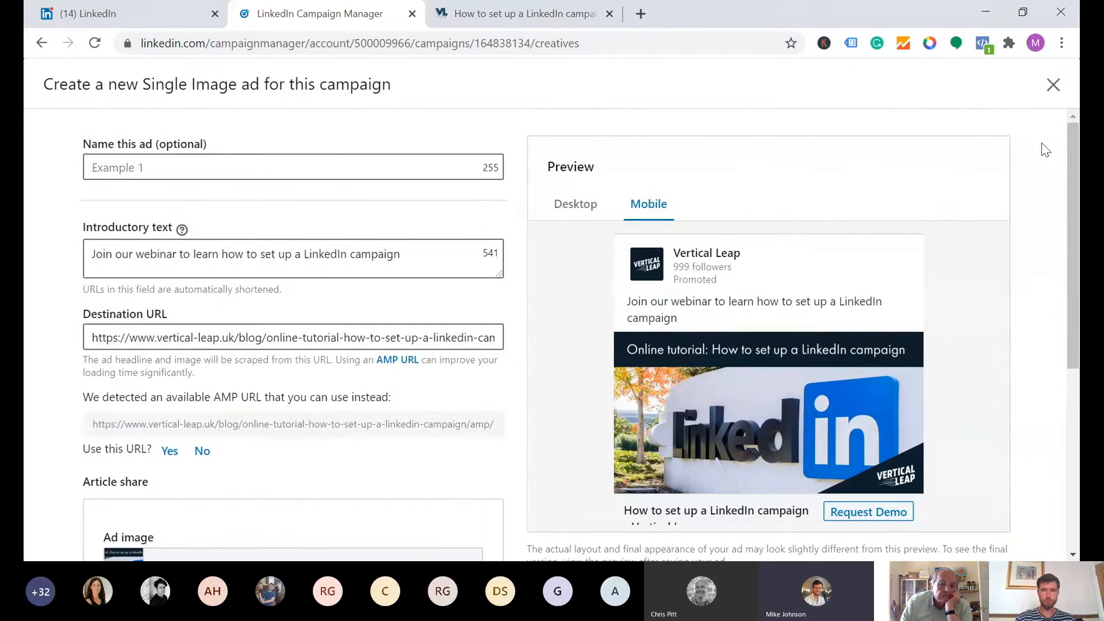
{"action": "left_click", "coordinate": [1053, 85]}
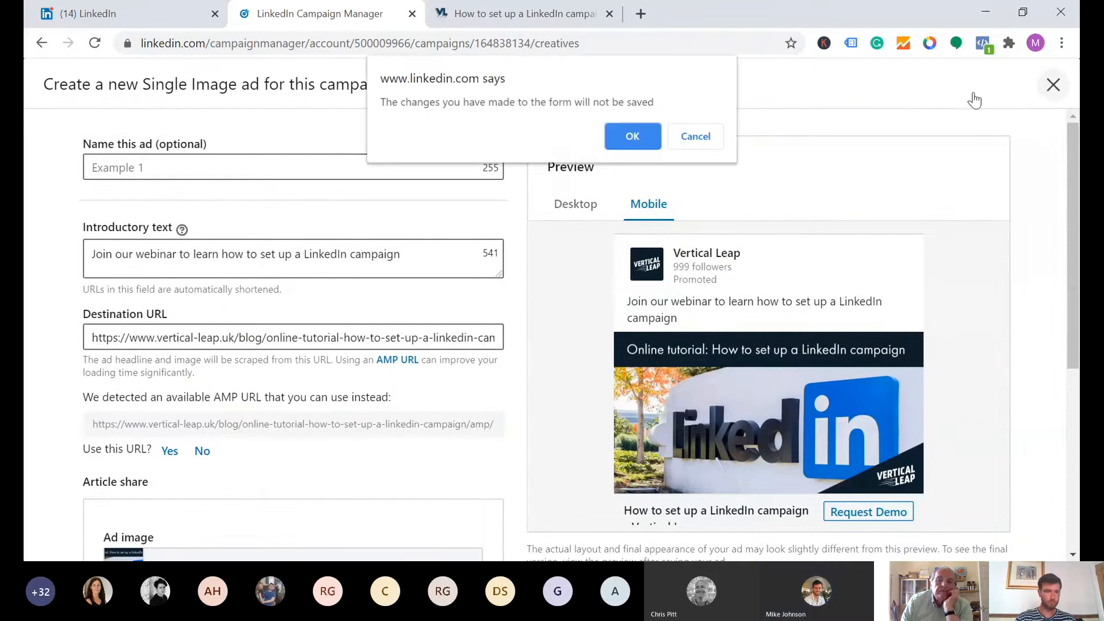
{"action": "left_click", "coordinate": [633, 136]}
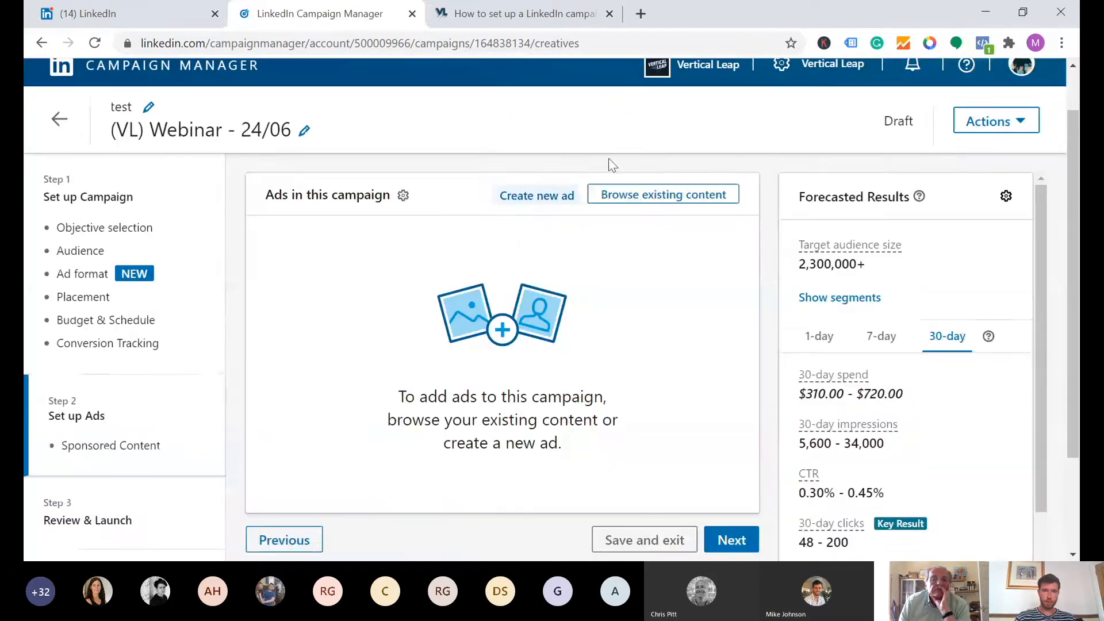
- Sponsor the existing "How to set up a LinkedIn campaign - Vertical Leap" post in this campaign and proceed to Review & Launch
{"action": "left_click", "coordinate": [642, 195]}
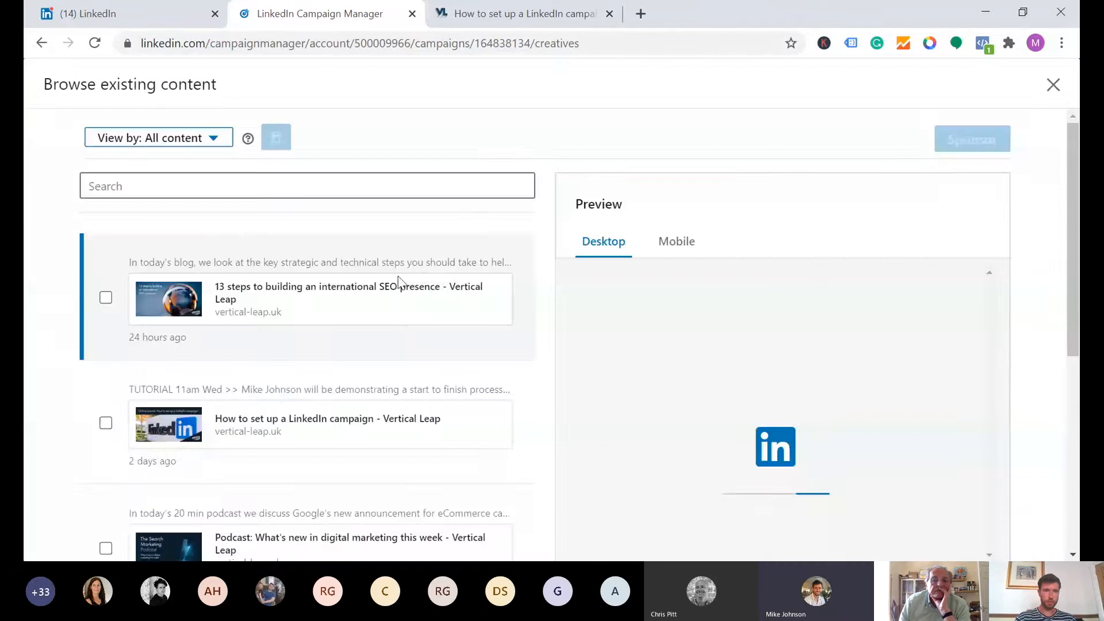
{"action": "scroll", "coordinate": [517, 358], "scroll_direction": "down", "scroll_amount": 1}
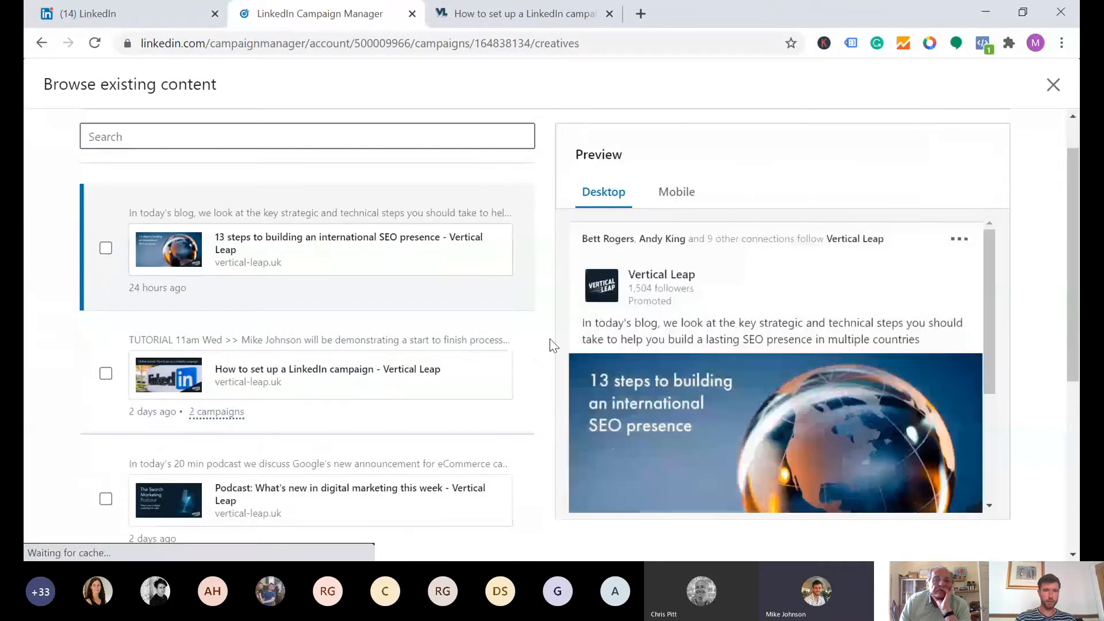
{"action": "scroll", "coordinate": [550, 344], "scroll_direction": "up", "scroll_amount": 1}
{"action": "scroll", "coordinate": [338, 375], "scroll_direction": "up", "scroll_amount": 1}
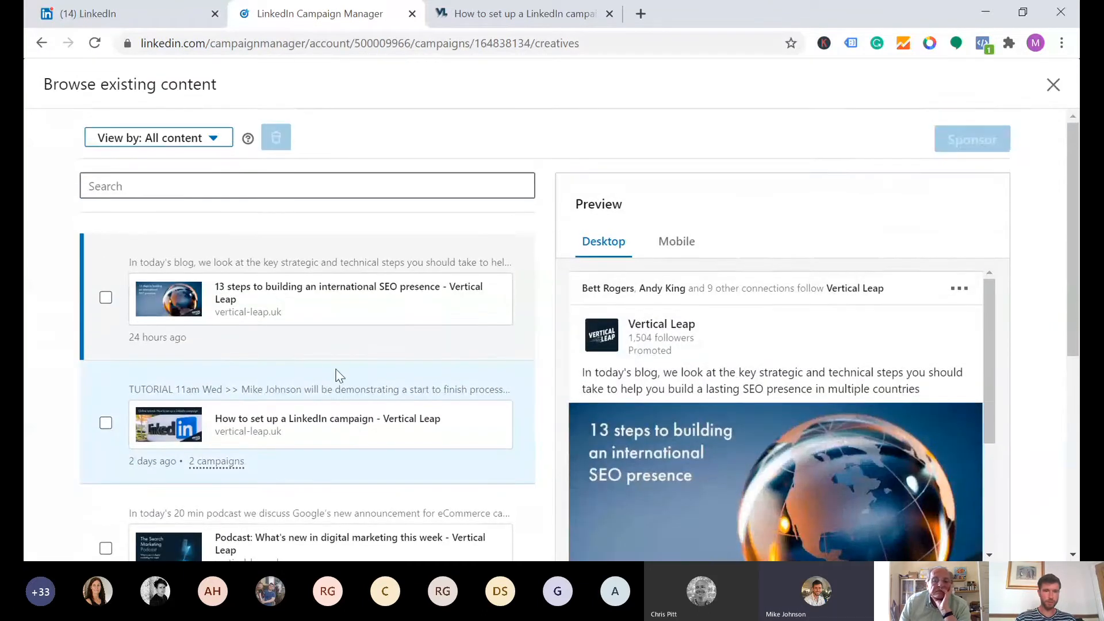
{"action": "scroll", "coordinate": [338, 375], "scroll_direction": "down", "scroll_amount": 1}
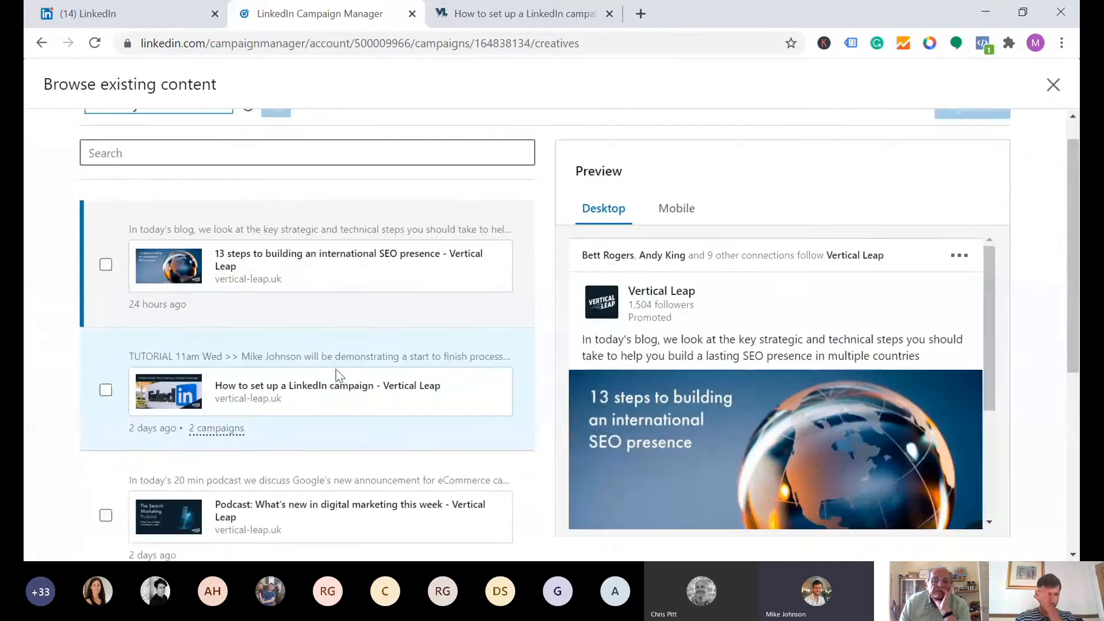
{"action": "left_click", "coordinate": [106, 390]}
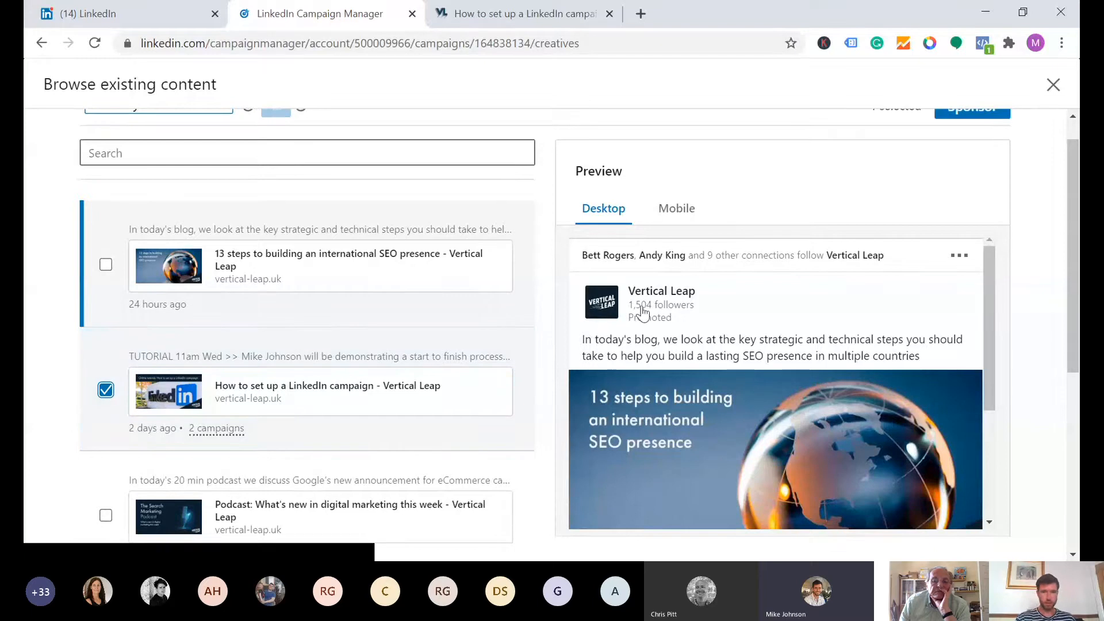
{"action": "scroll", "coordinate": [542, 328], "scroll_direction": "down", "scroll_amount": 1}
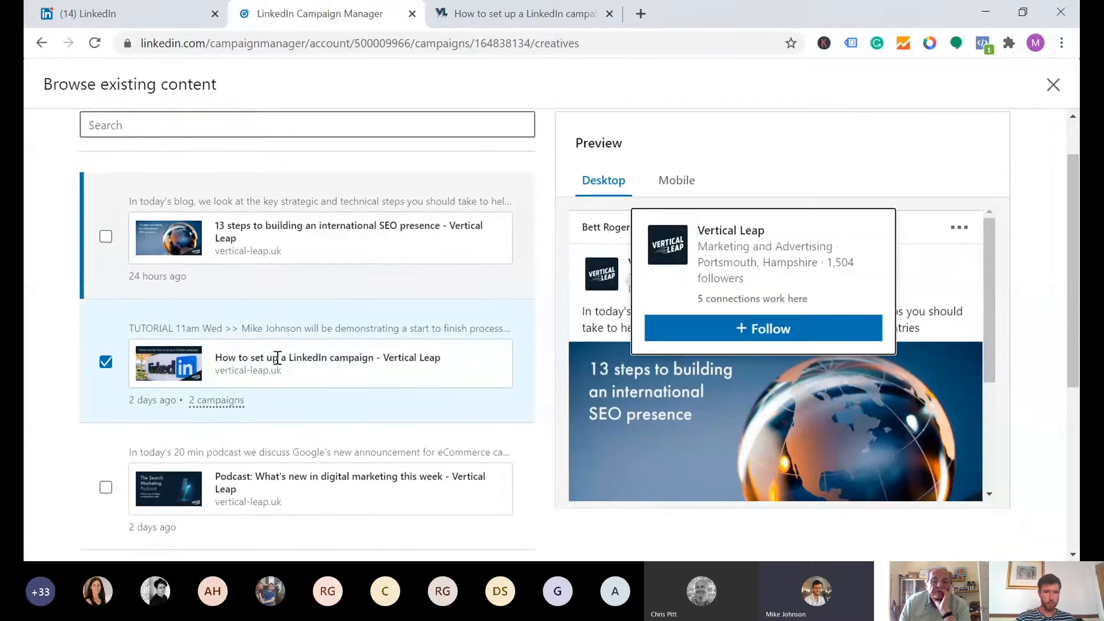
{"action": "scroll", "coordinate": [526, 354], "scroll_direction": "up", "scroll_amount": 2}
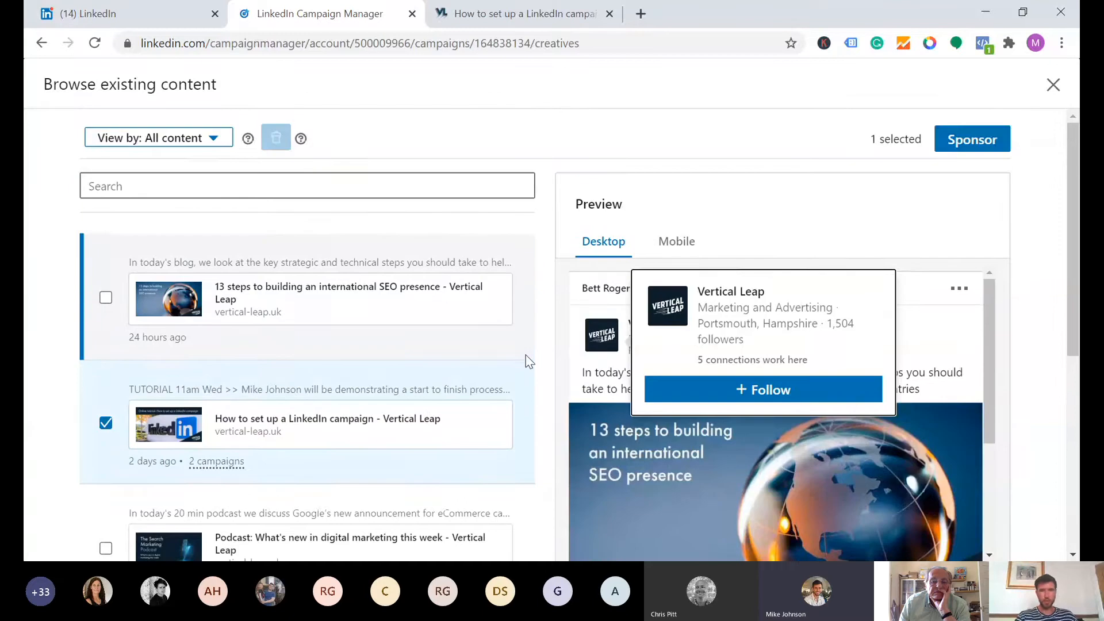
{"action": "left_click", "coordinate": [941, 145]}
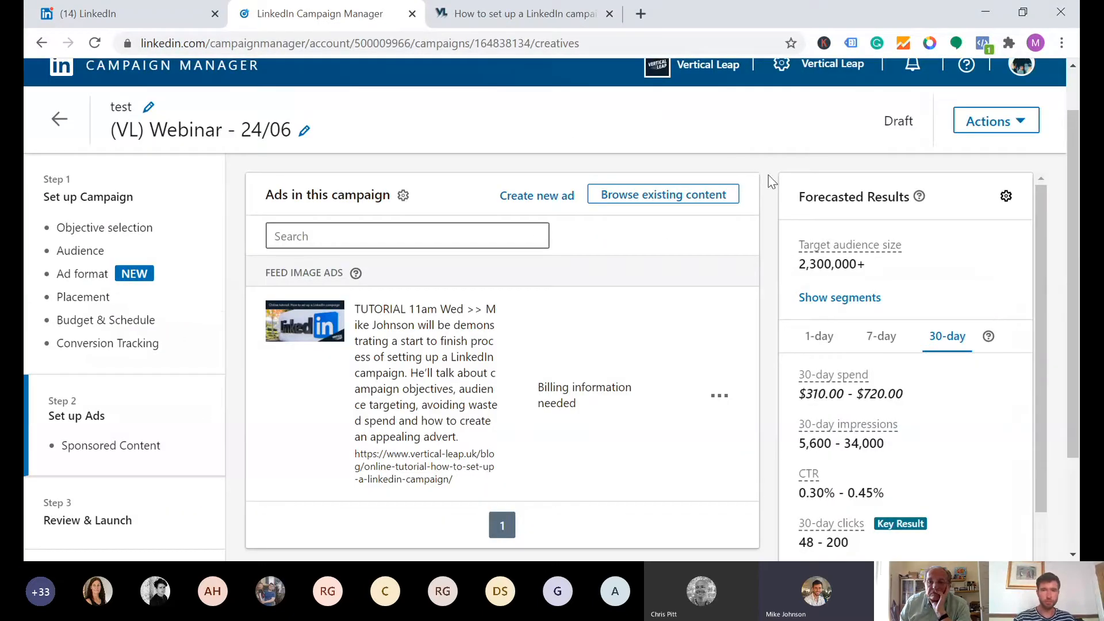
{"action": "scroll", "coordinate": [771, 179], "scroll_direction": "down", "scroll_amount": 2}
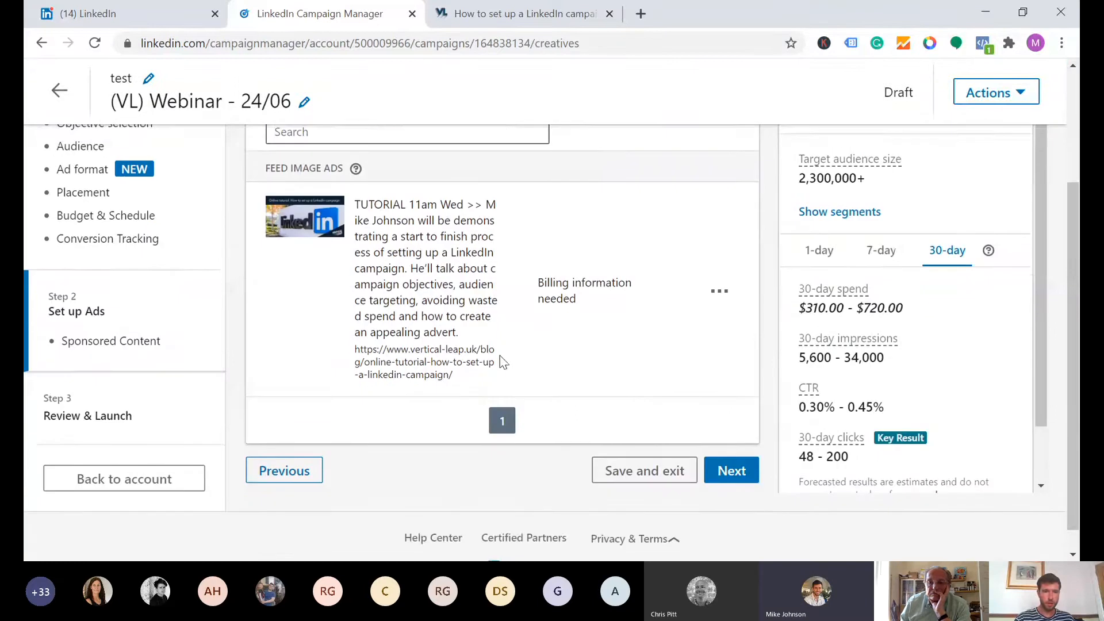
{"action": "left_click", "coordinate": [739, 476]}
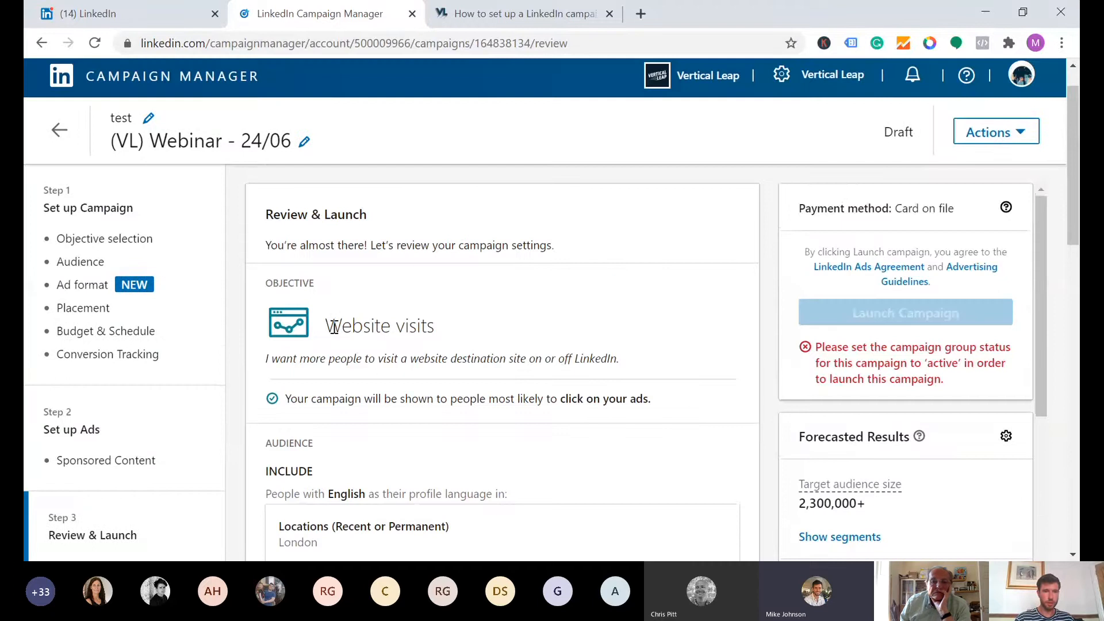
- Review the campaign's objective, audience, ad format, placement, budget, schedule, conversions and ads before launch
{"action": "scroll", "coordinate": [334, 326], "scroll_direction": "down", "scroll_amount": 3}
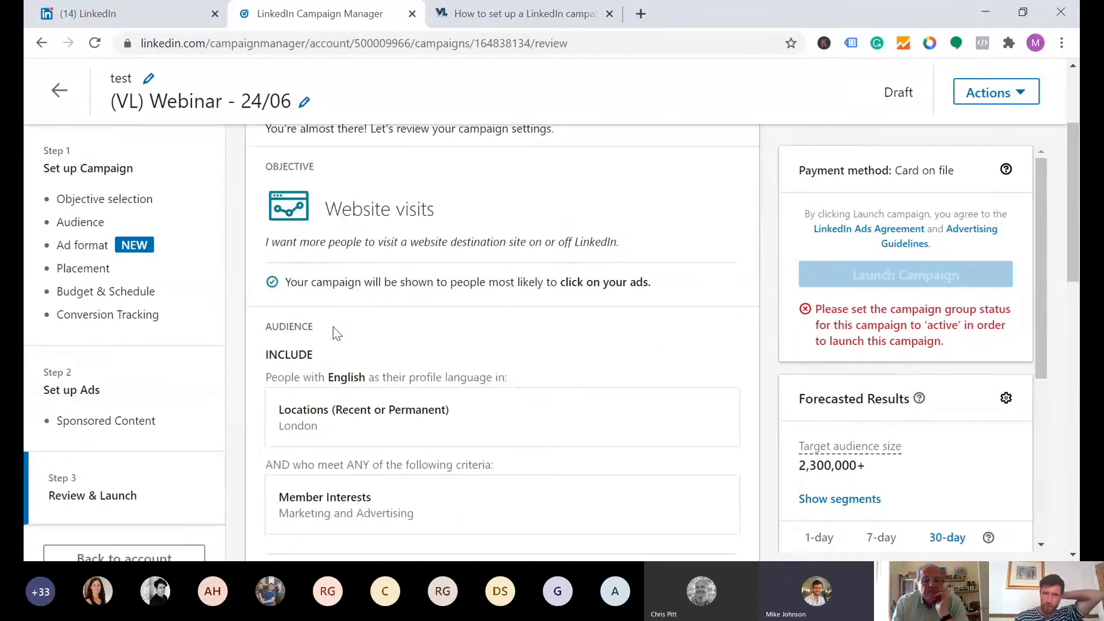
{"action": "scroll", "coordinate": [334, 328], "scroll_direction": "down", "scroll_amount": 5}
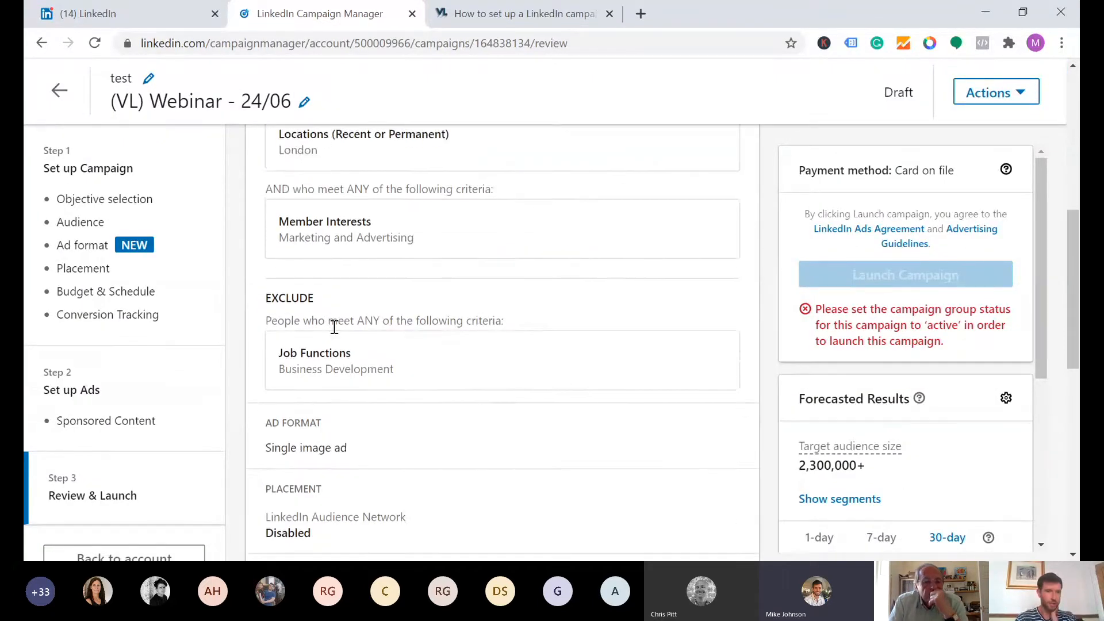
{"action": "scroll", "coordinate": [334, 327], "scroll_direction": "down", "scroll_amount": 4}
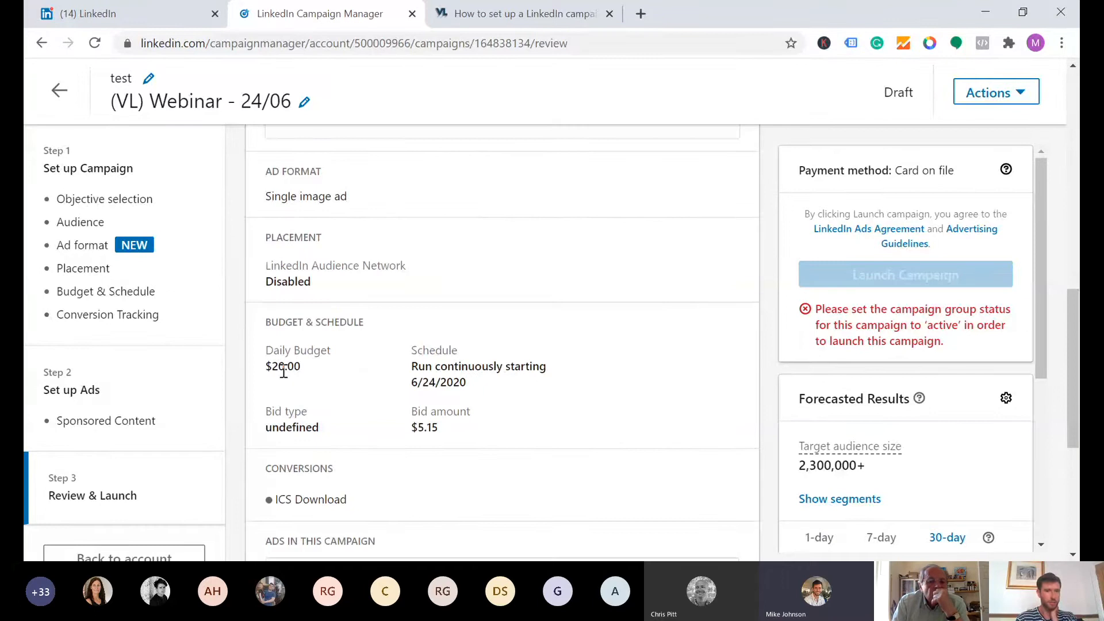
{"action": "double_click", "coordinate": [287, 368]}
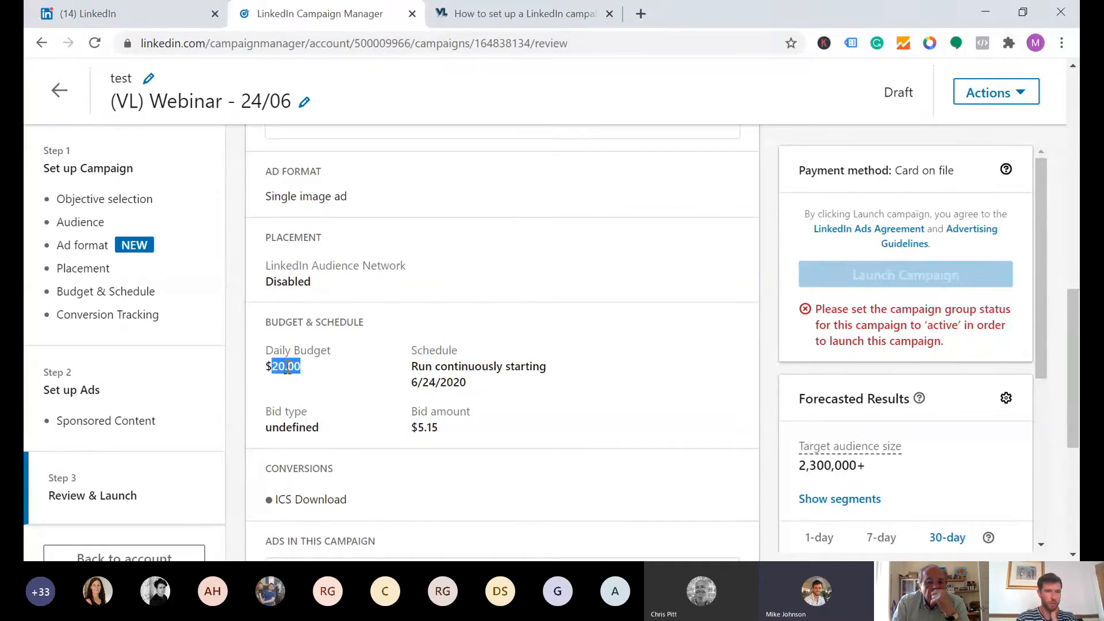
{"action": "left_click", "coordinate": [304, 372]}
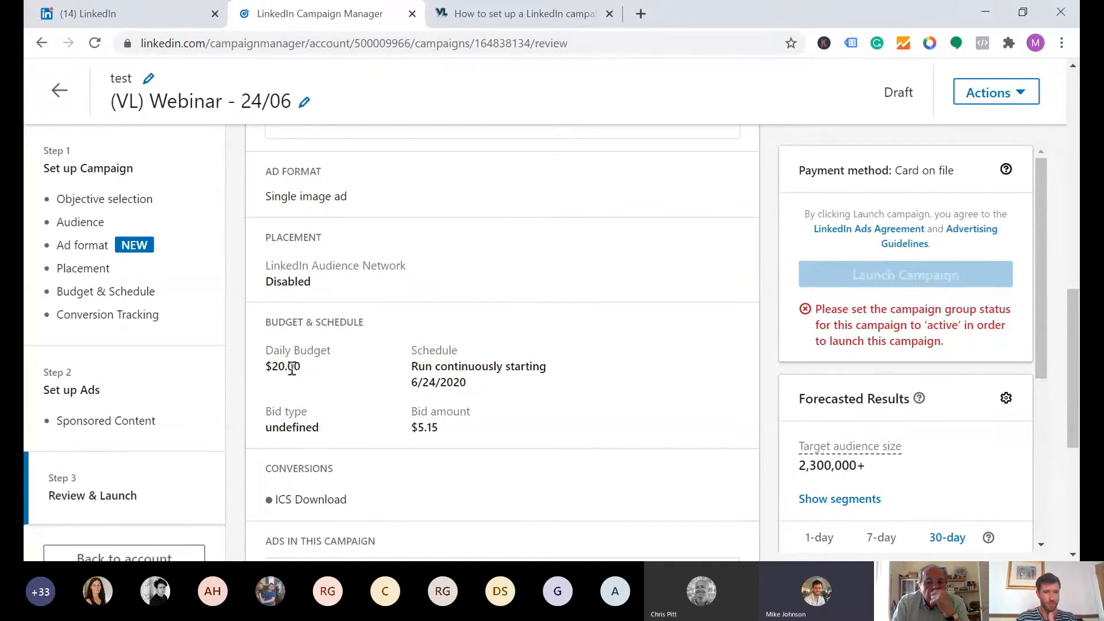
{"action": "scroll", "coordinate": [447, 437], "scroll_direction": "down", "scroll_amount": 3}
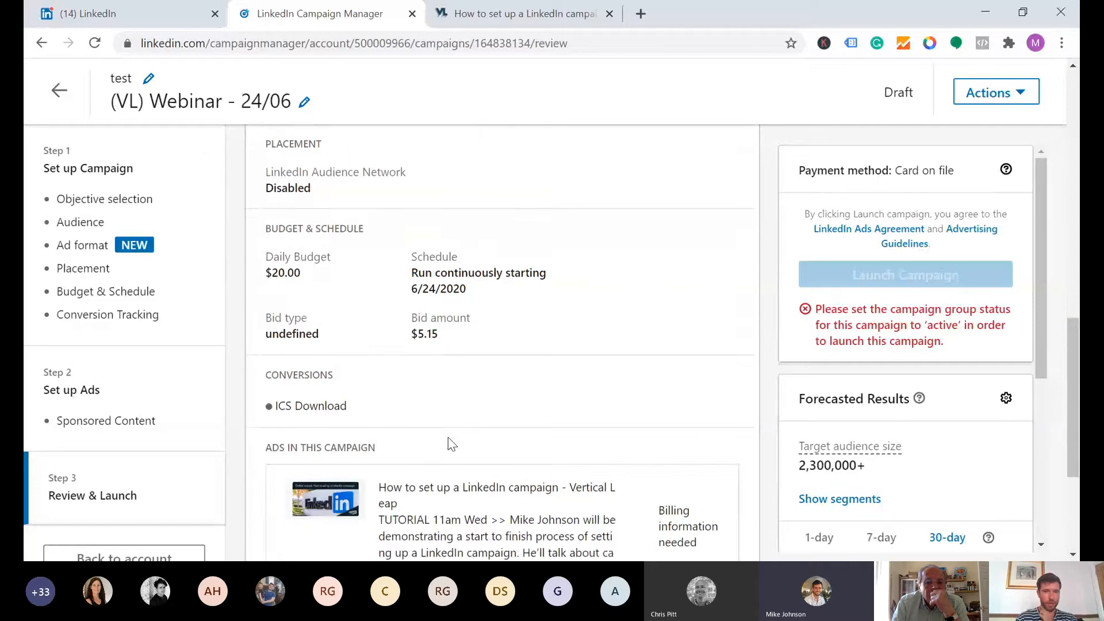
{"action": "scroll", "coordinate": [447, 437], "scroll_direction": "up", "scroll_amount": 4}
{"action": "scroll", "coordinate": [402, 357], "scroll_direction": "up", "scroll_amount": 6}
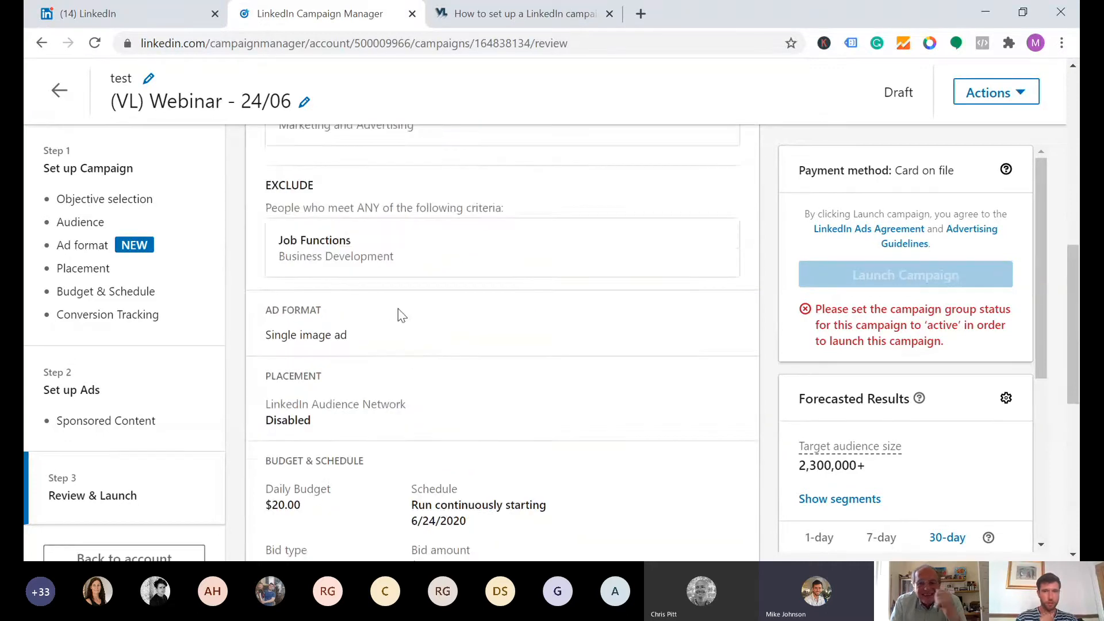
{"action": "scroll", "coordinate": [399, 308], "scroll_direction": "up", "scroll_amount": 4}
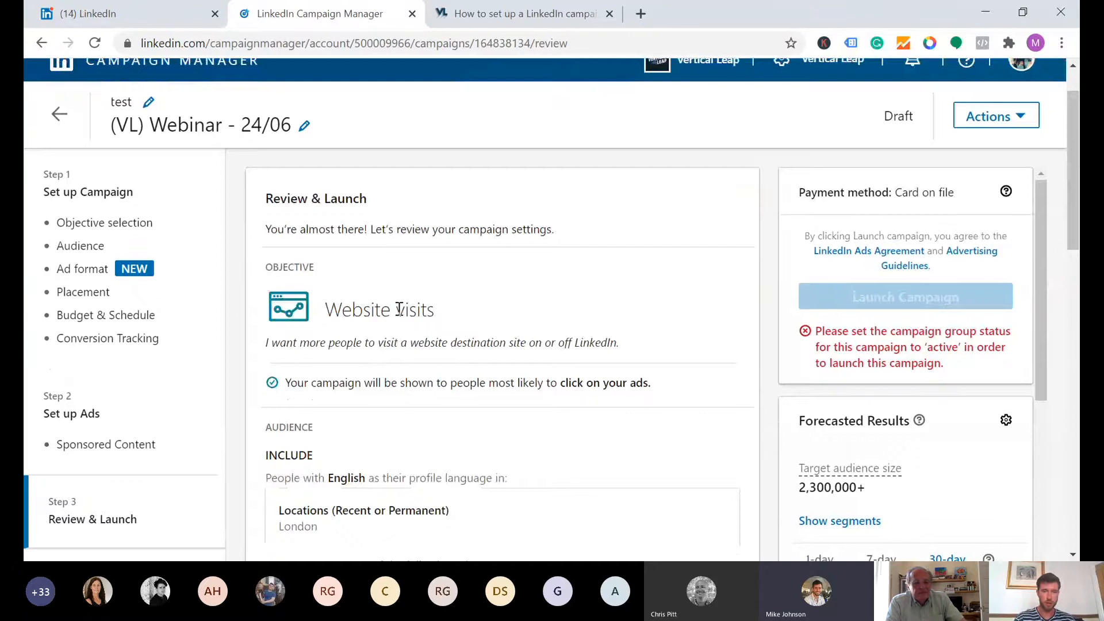
{"action": "scroll", "coordinate": [575, 449], "scroll_direction": "down", "scroll_amount": 15}
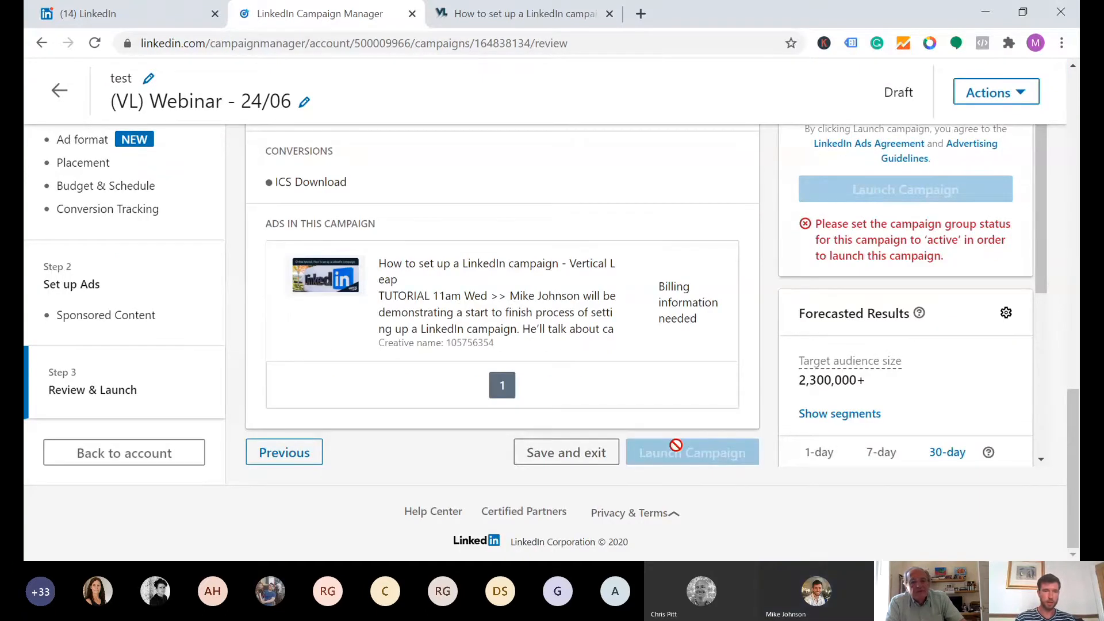
- Return to the account's campaign list and examine the performance columns for the campaigns in the test group
{"action": "left_click", "coordinate": [96, 456]}
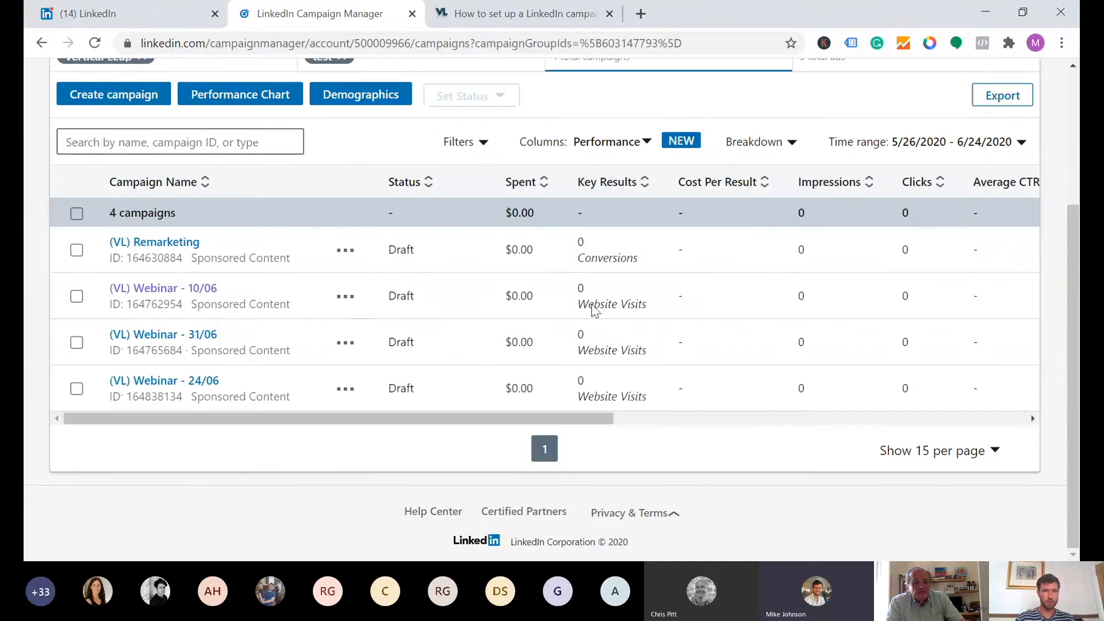
{"action": "scroll", "coordinate": [594, 310], "scroll_direction": "up", "scroll_amount": 2}
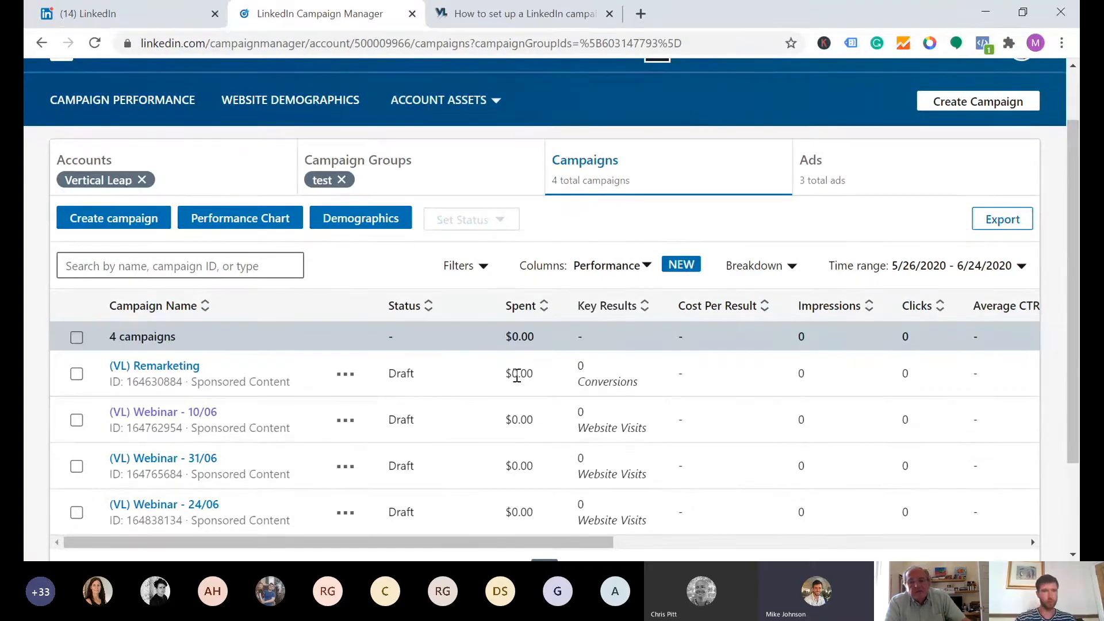
{"action": "scroll", "coordinate": [771, 427], "scroll_direction": "right", "scroll_amount": 2}
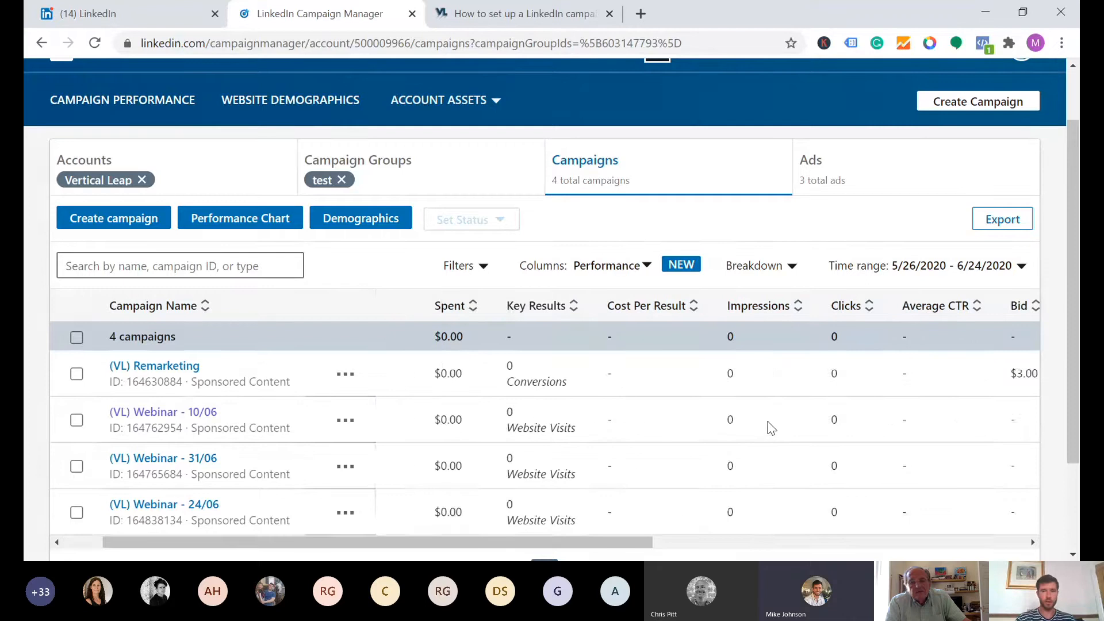
{"action": "scroll", "coordinate": [771, 427], "scroll_direction": "right", "scroll_amount": 4}
{"action": "scroll", "coordinate": [581, 377], "scroll_direction": "right", "scroll_amount": 3}
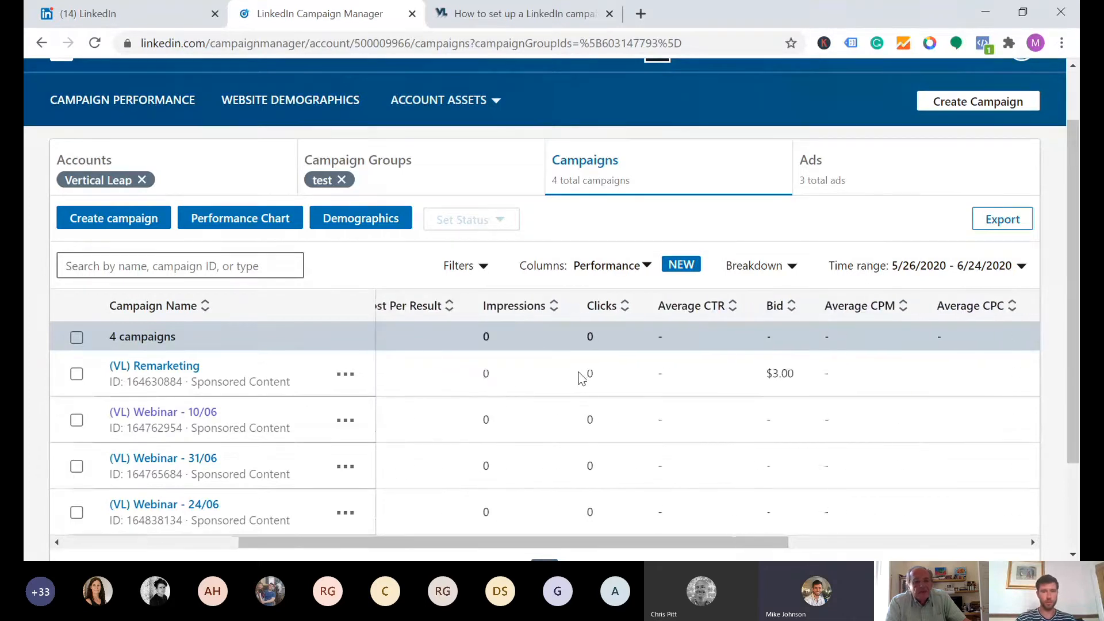
{"action": "scroll", "coordinate": [954, 389], "scroll_direction": "right", "scroll_amount": 6}
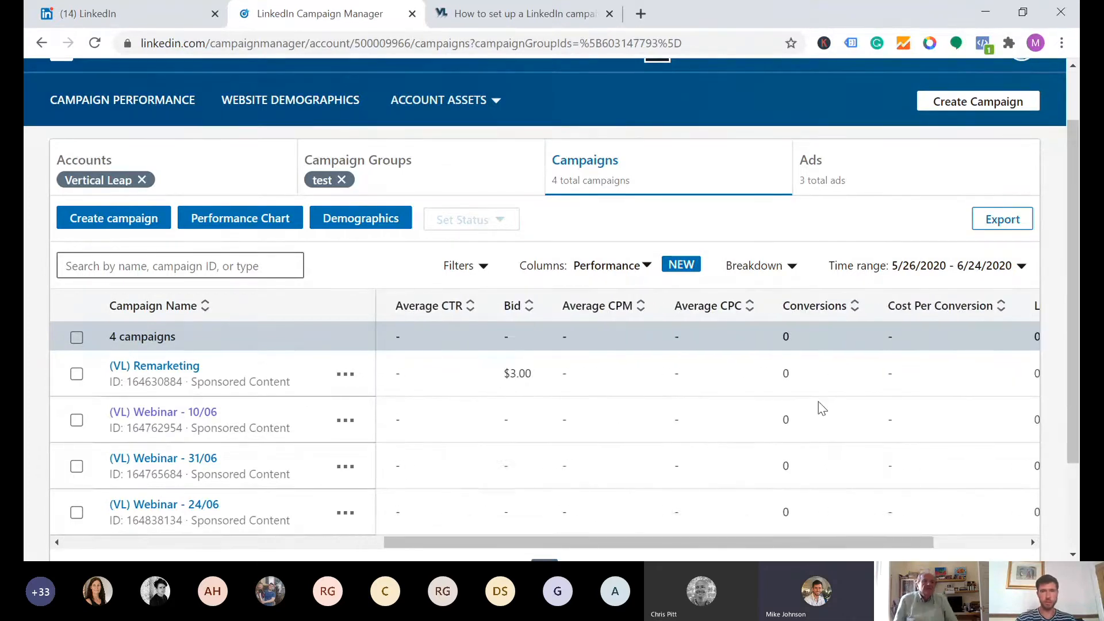
{"action": "scroll", "coordinate": [822, 408], "scroll_direction": "left", "scroll_amount": 15}
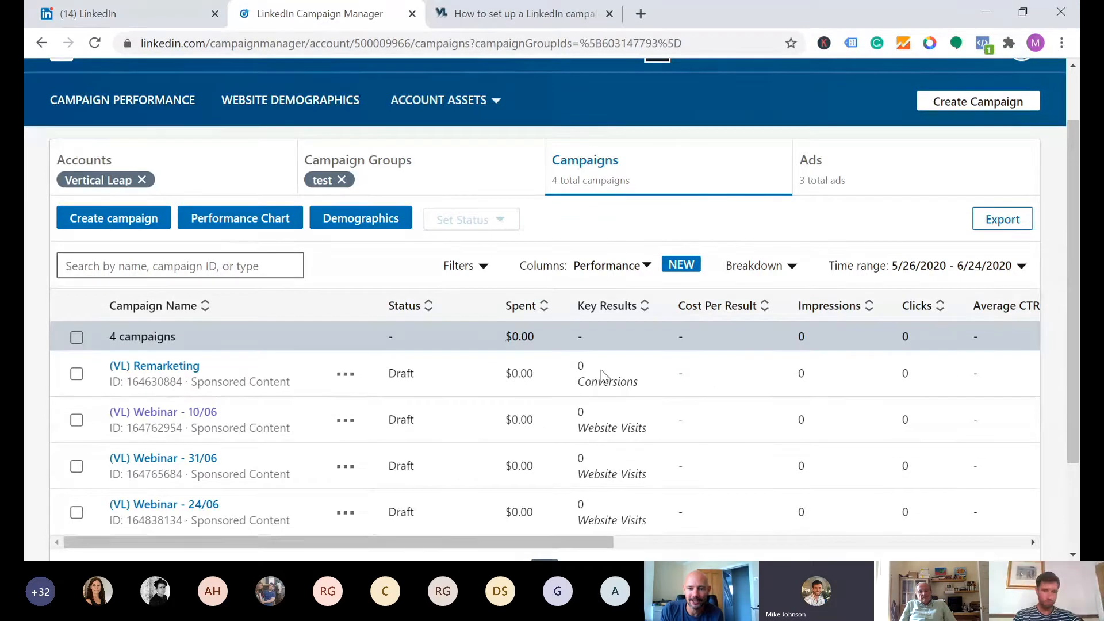
{"action": "left_click", "coordinate": [632, 575]}
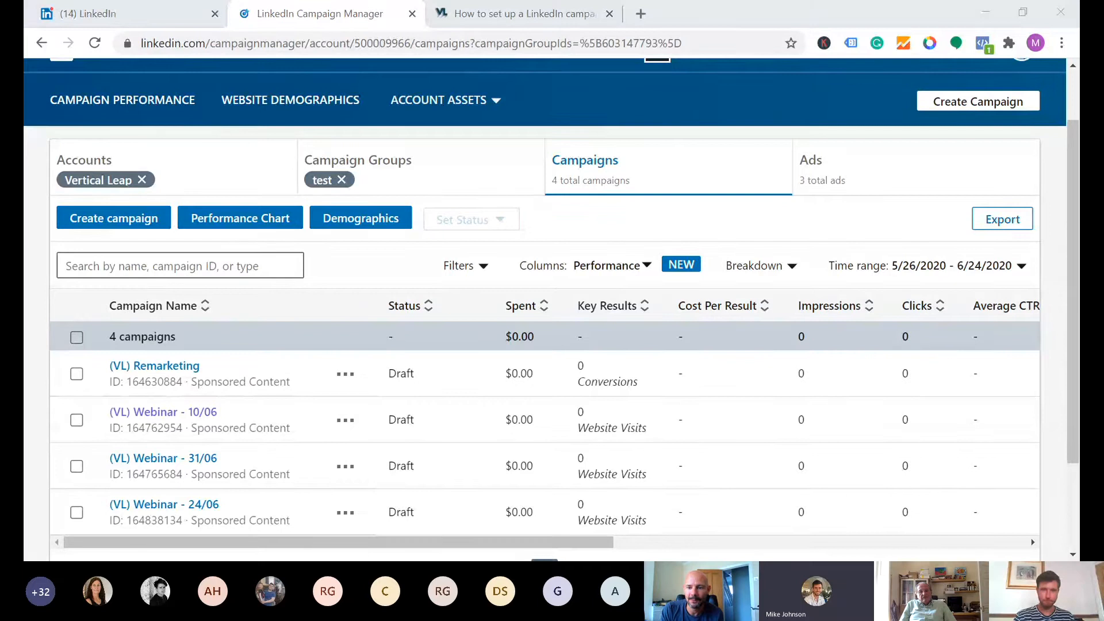